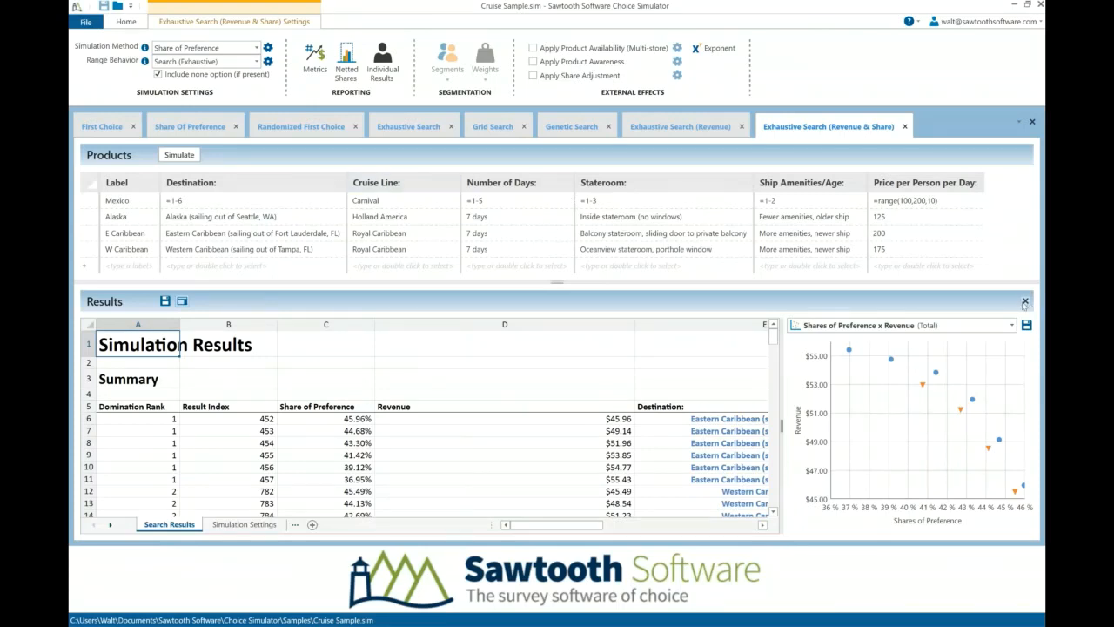
- Close the results of the Exhaustive Search (Revenue & Share) scenario, confirm, and switch to the First Choice scenario
click(1025, 302)
click(612, 364)
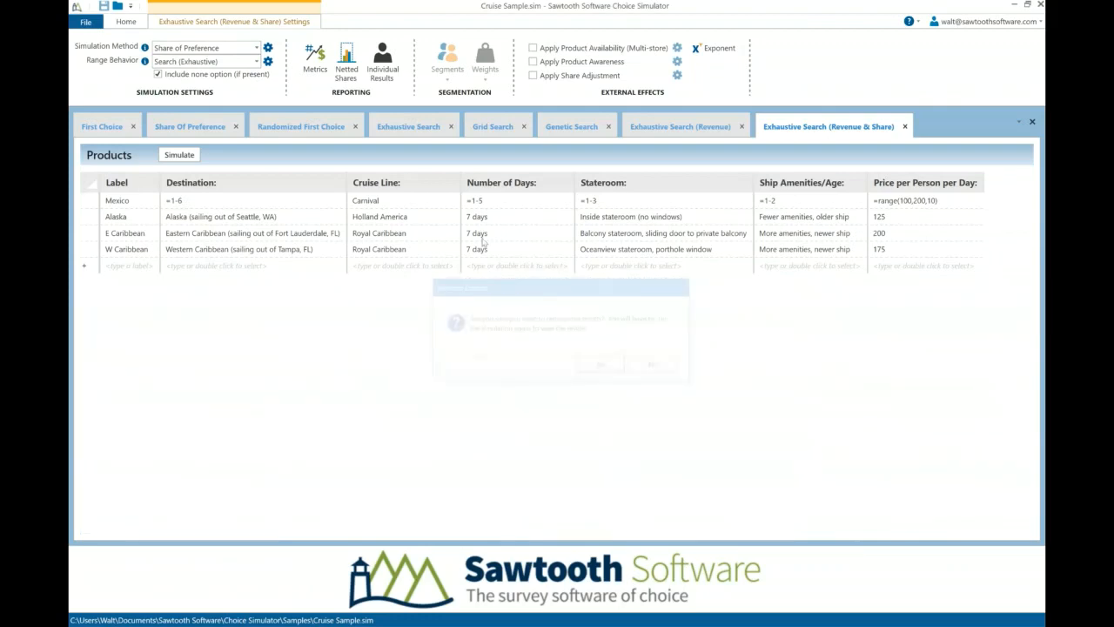
click(91, 127)
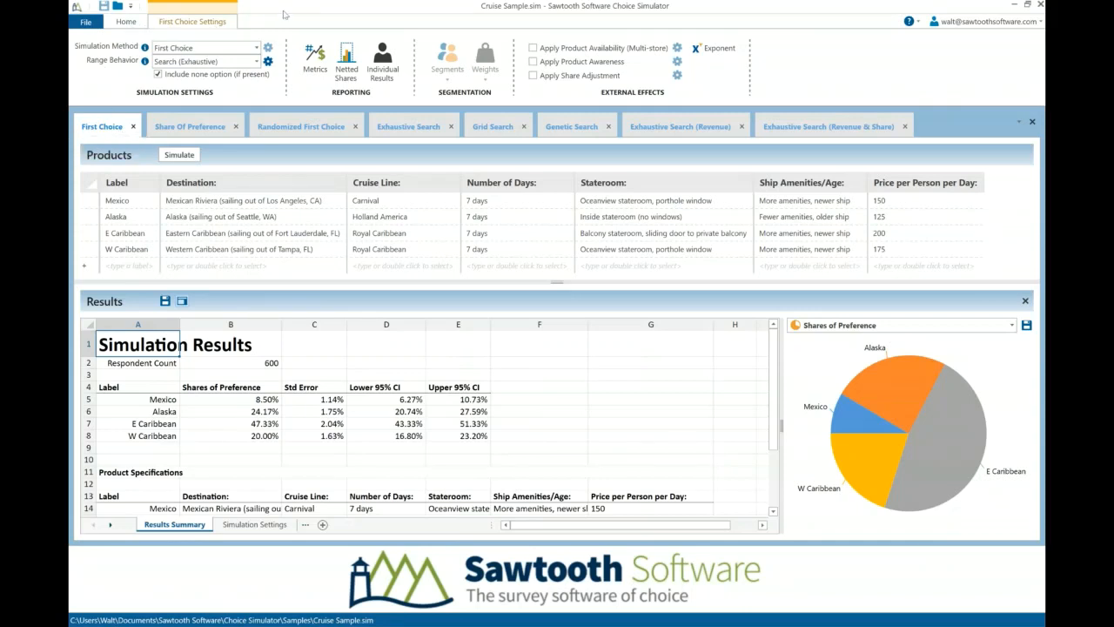
- Review the options for simulating several scenarios and the available utility sets, keeping the Cruise set
click(130, 22)
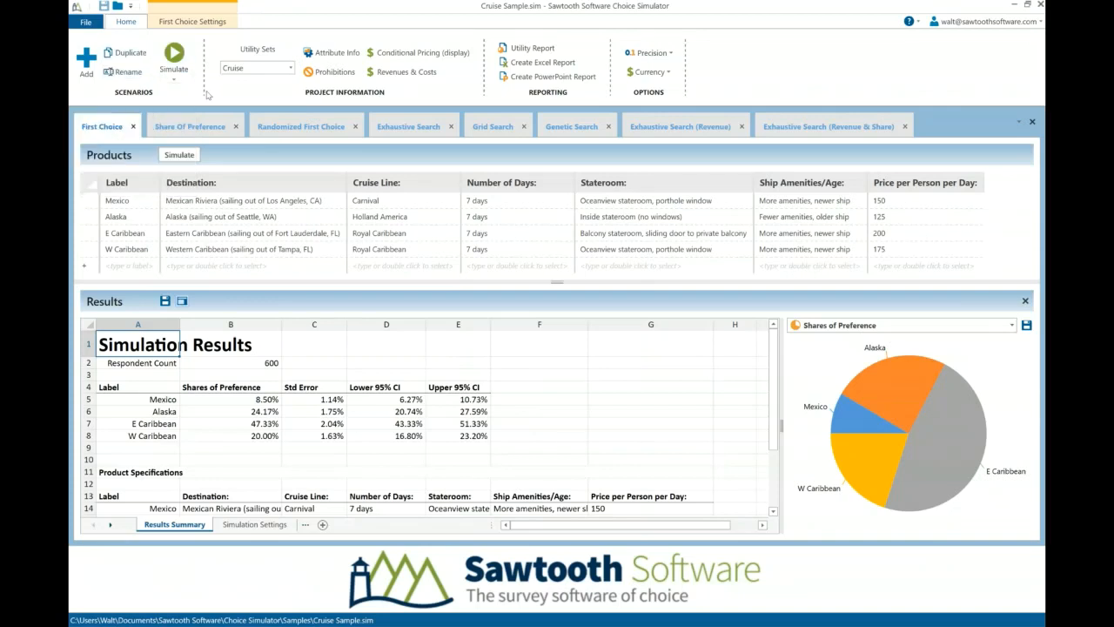
click(175, 80)
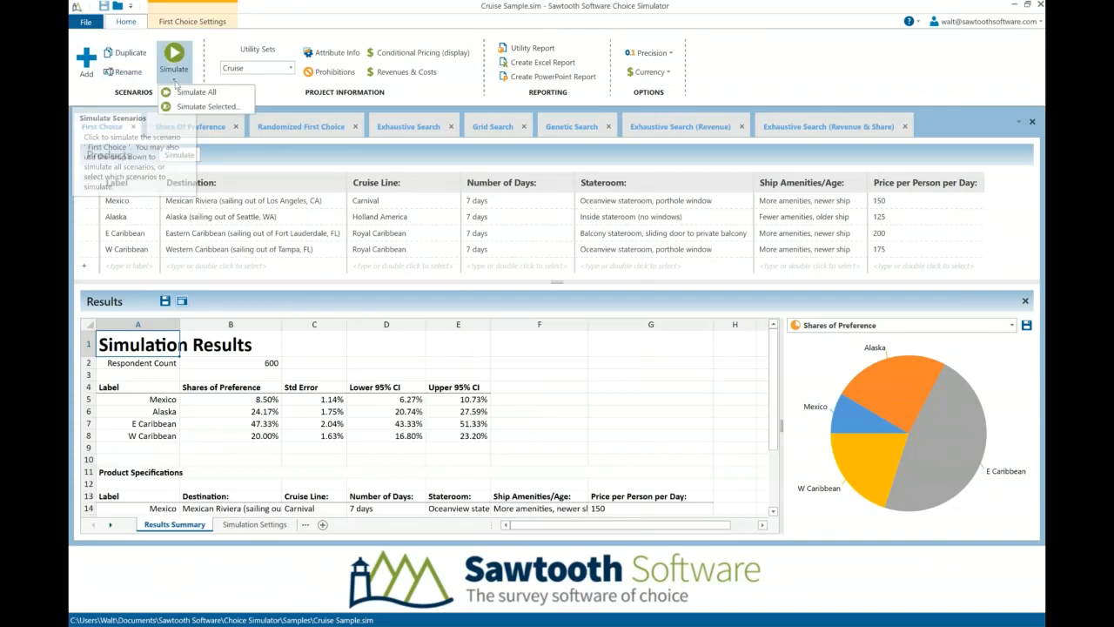
click(283, 30)
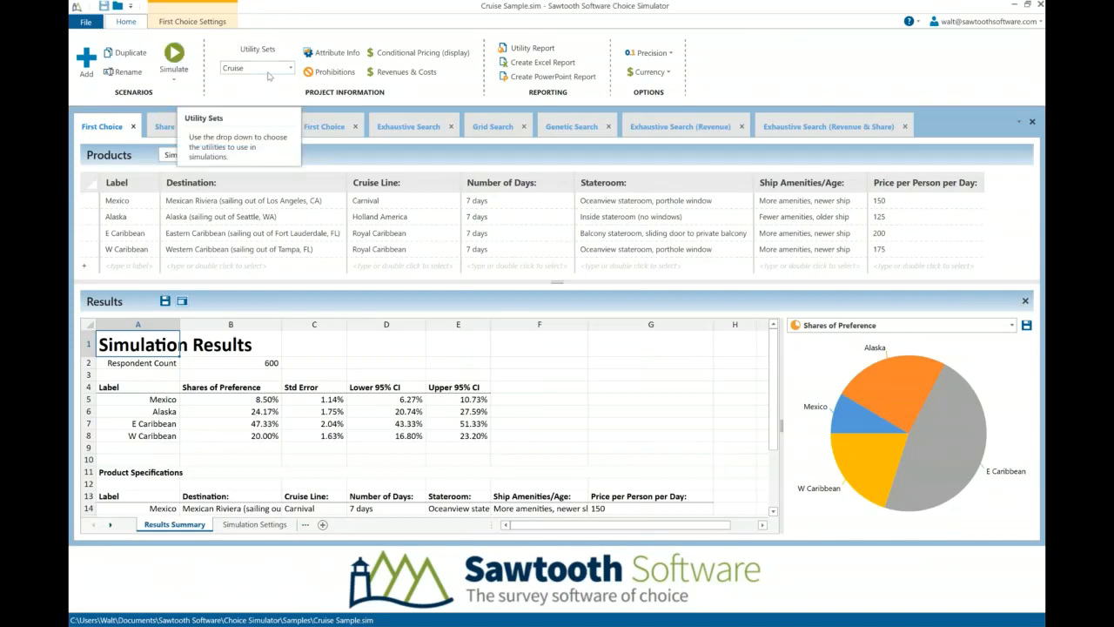
click(291, 69)
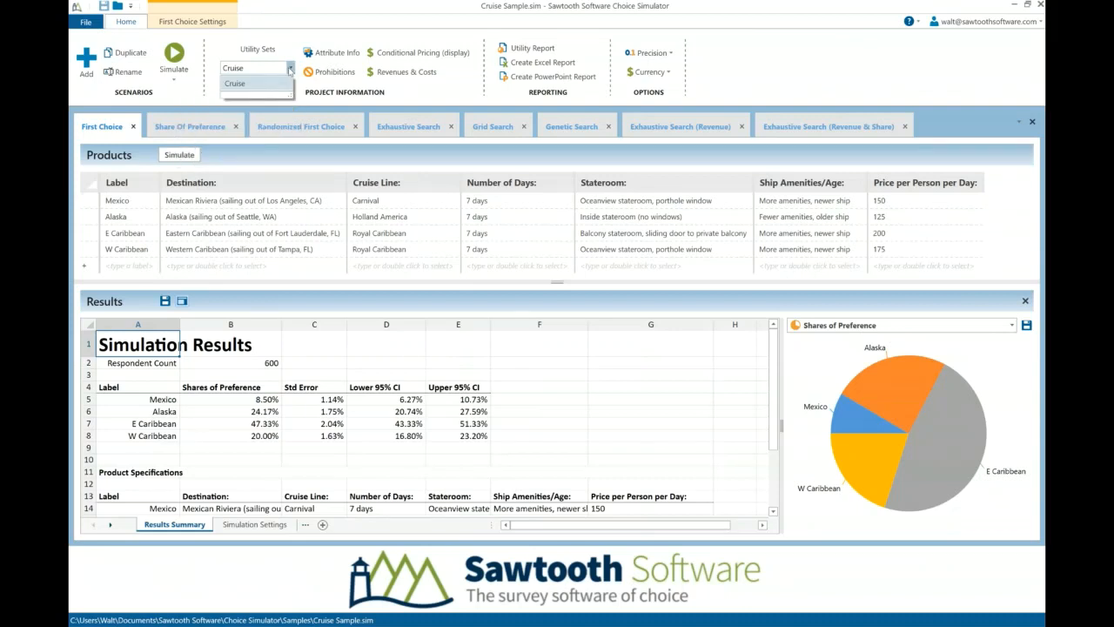
click(291, 69)
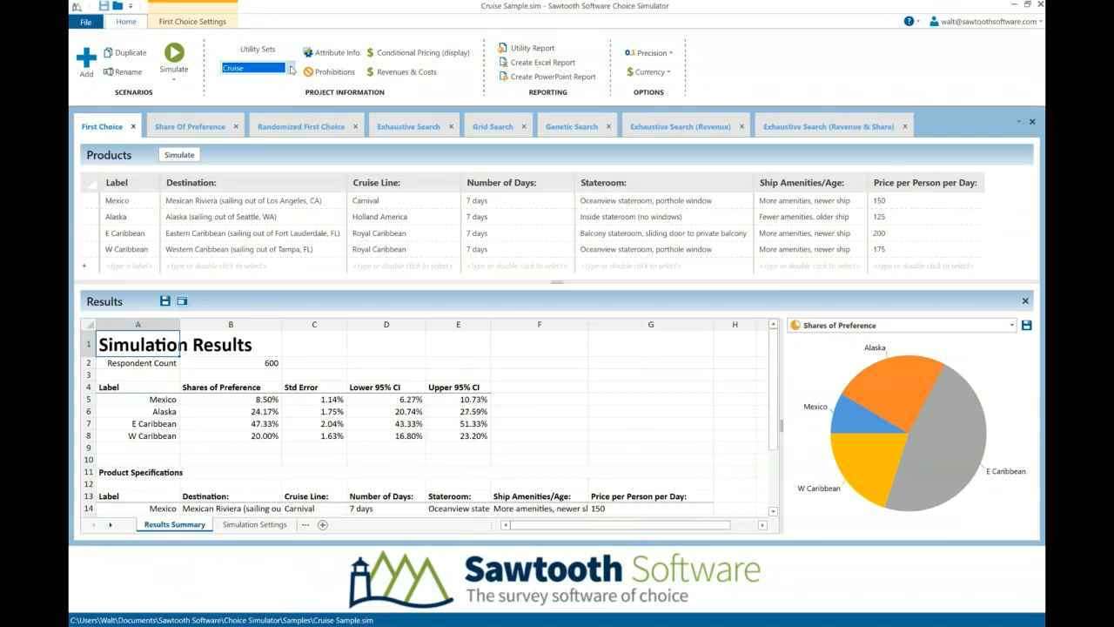
- Review the project's attribute information, including the Destination levels and the Price per Person per Day values, and close it without changes
click(332, 55)
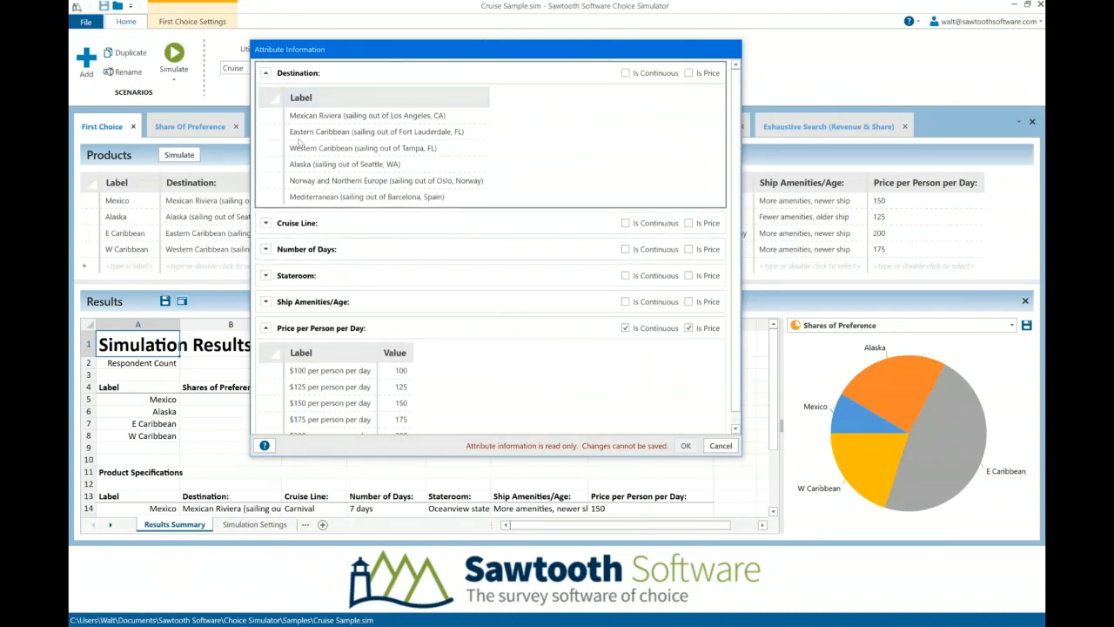
click(269, 75)
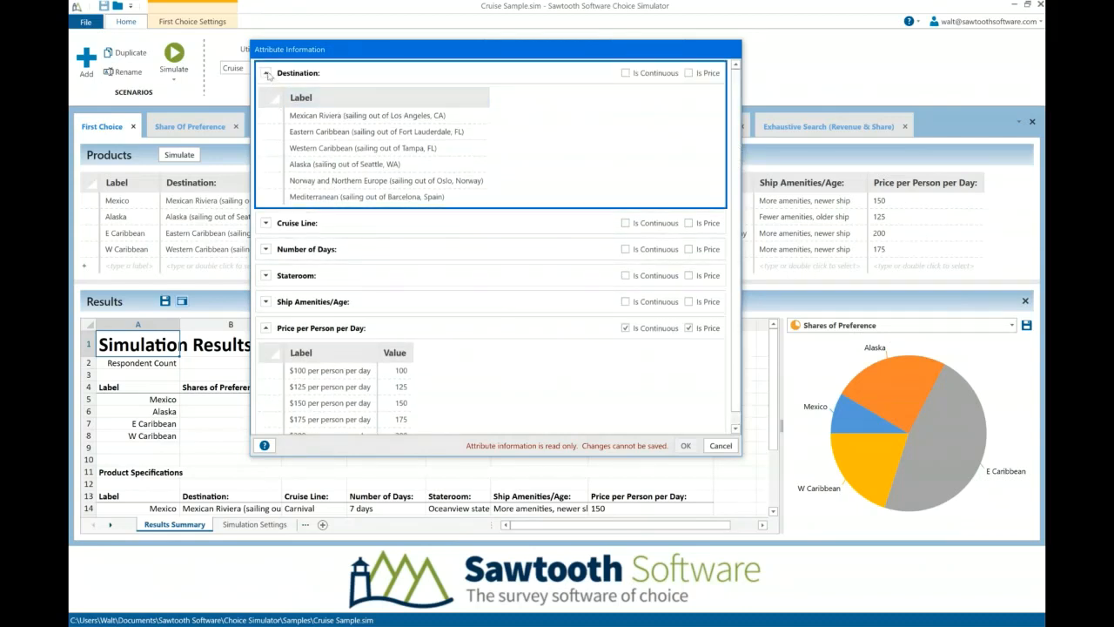
click(268, 74)
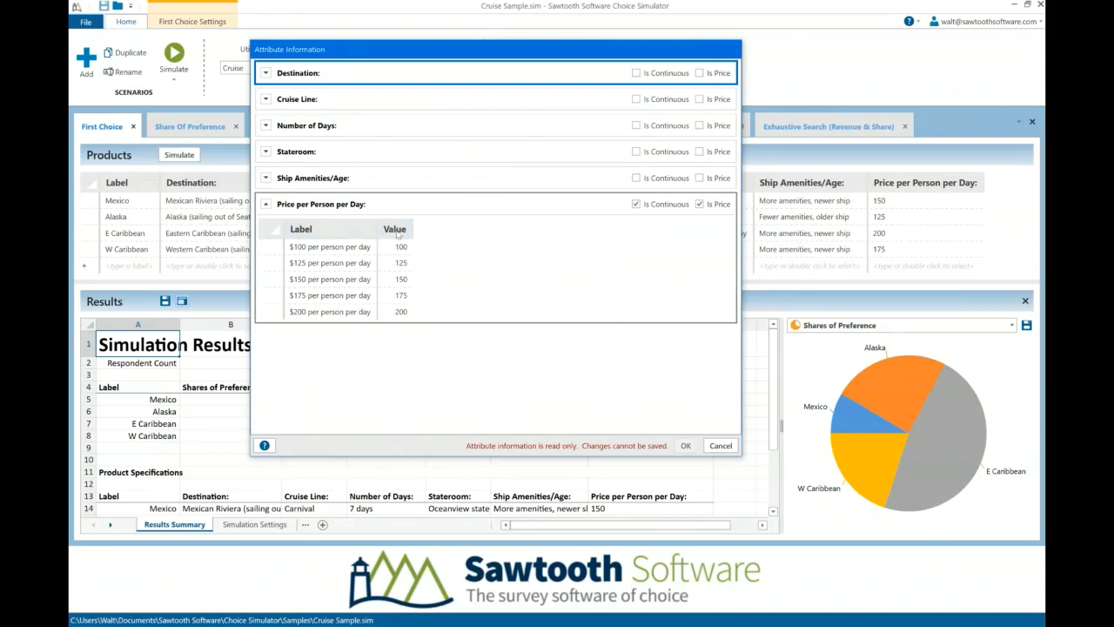
click(265, 74)
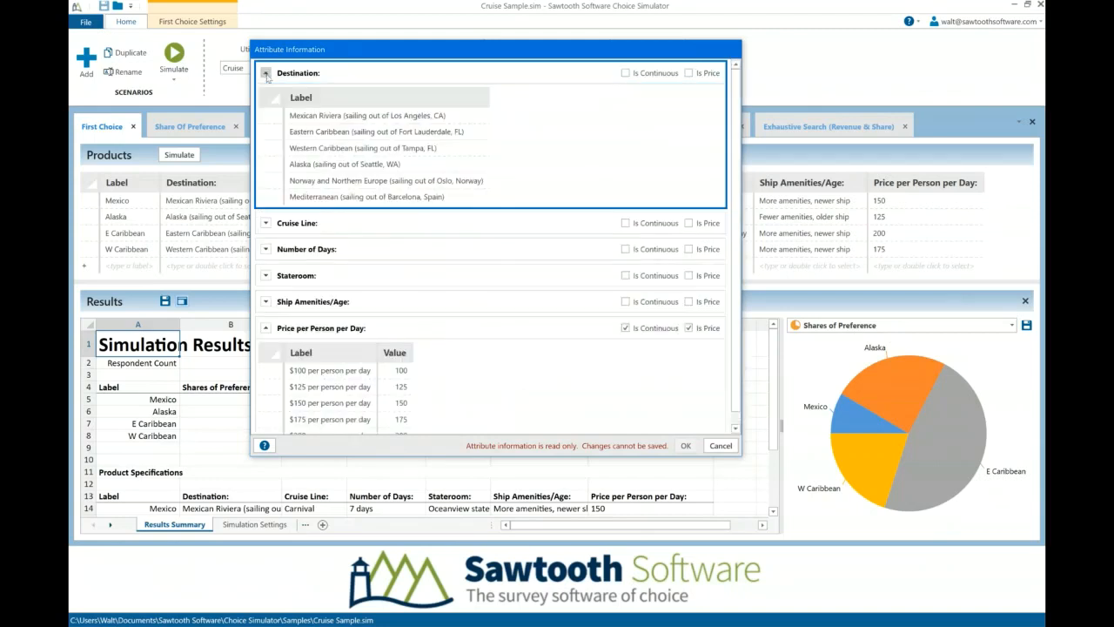
click(267, 75)
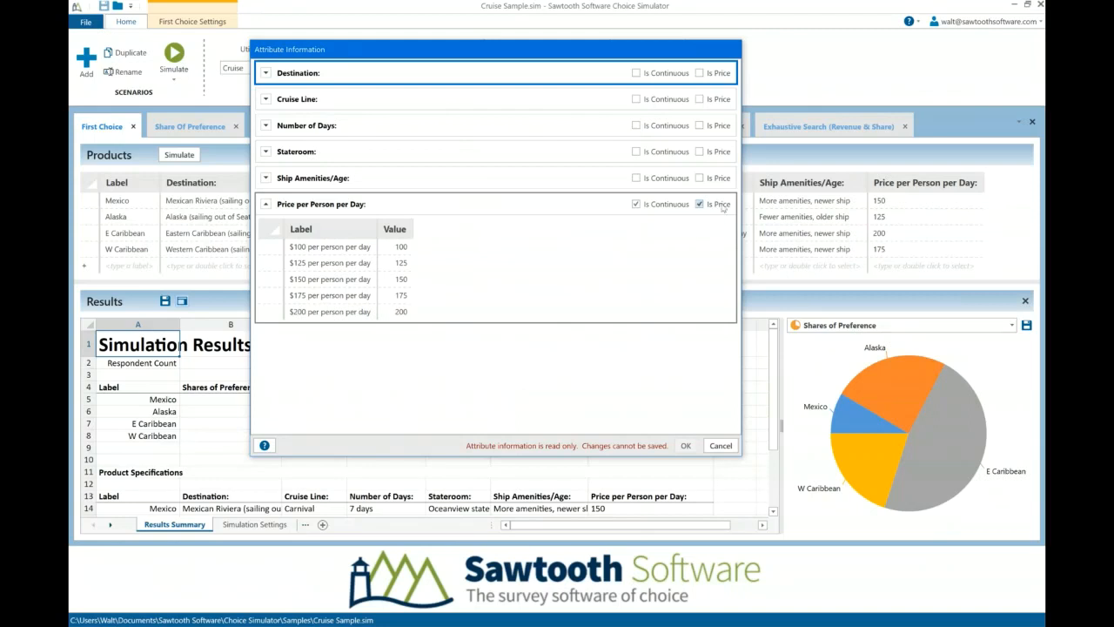
click(720, 445)
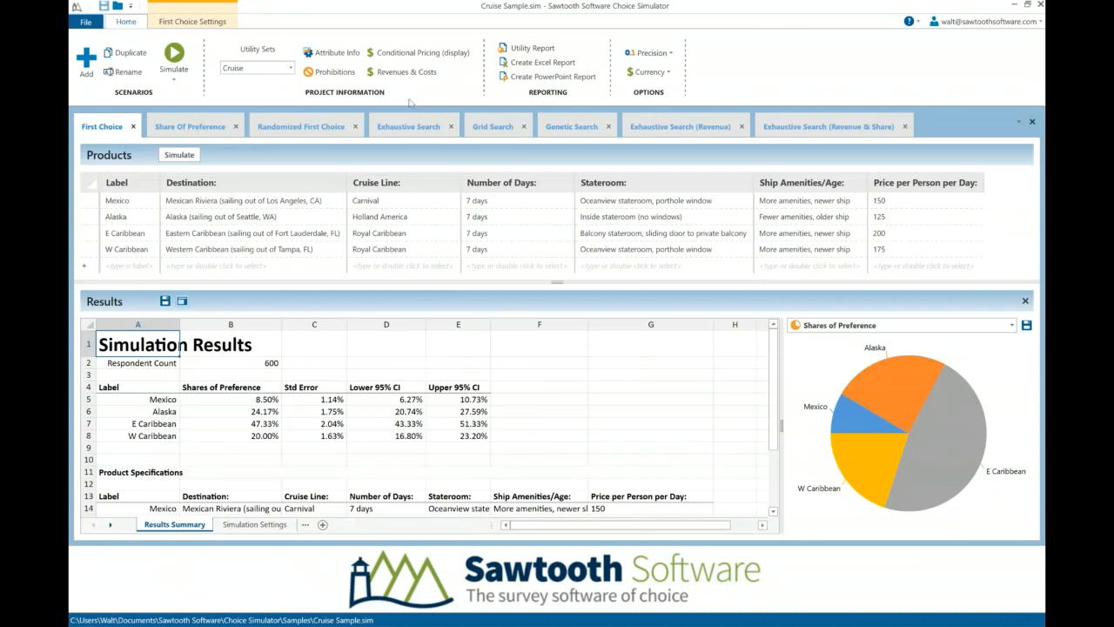
- Examine the prohibitions with their enforcement options and the conditional pricing tables, closing both without changes
click(340, 76)
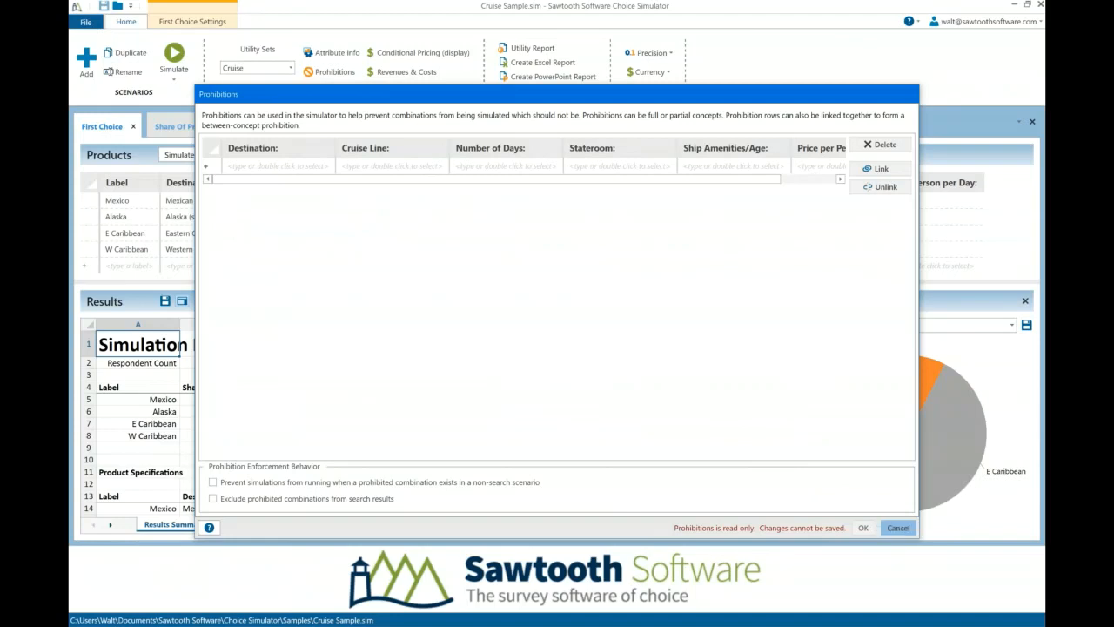
click(890, 528)
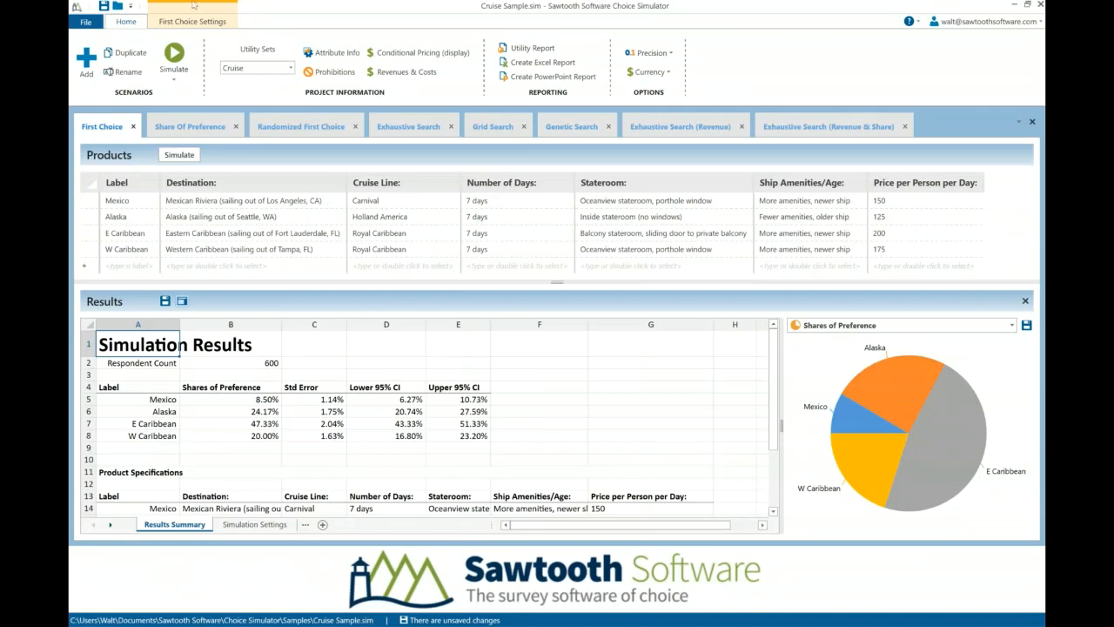
click(331, 72)
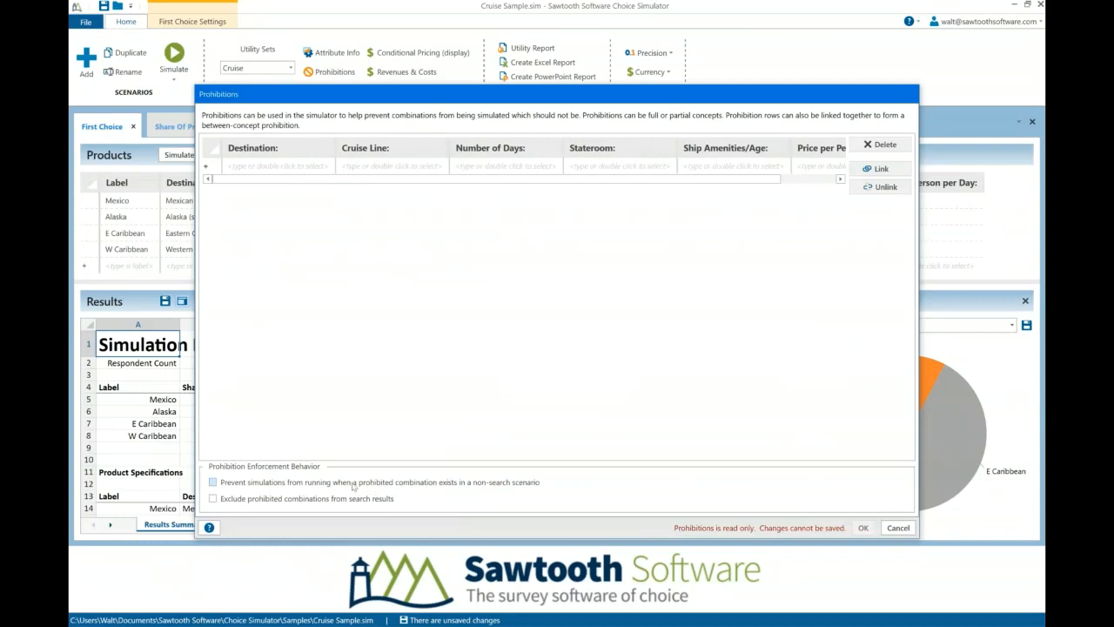
click(213, 482)
click(897, 528)
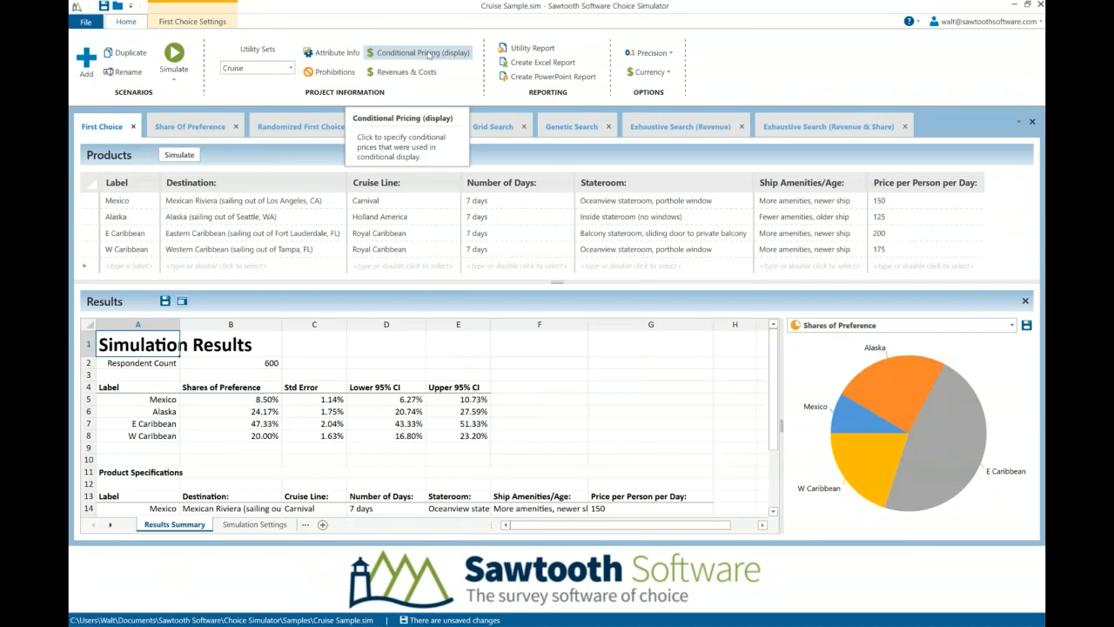
click(428, 54)
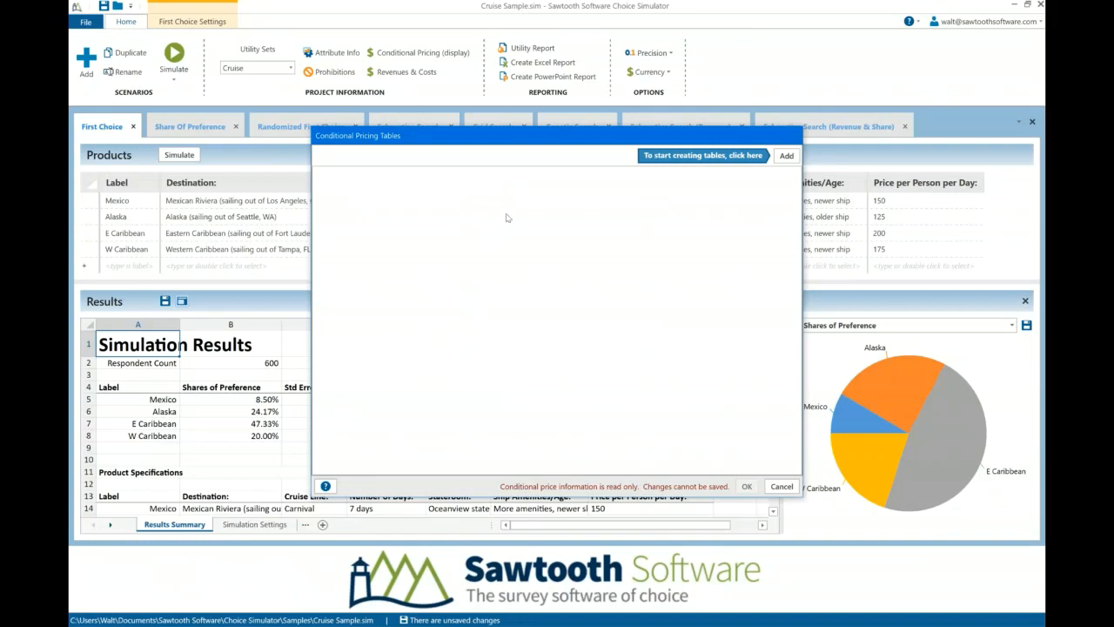
click(783, 487)
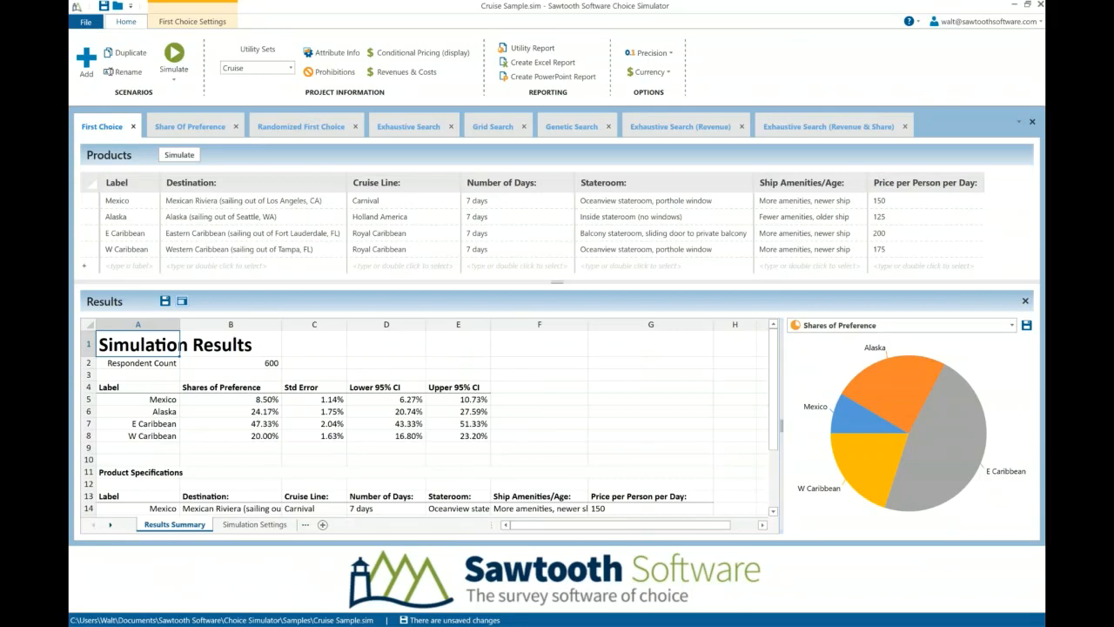
- Go to the First Choice scenario's settings, look over its product specifications, and simulate the scenario
click(906, 206)
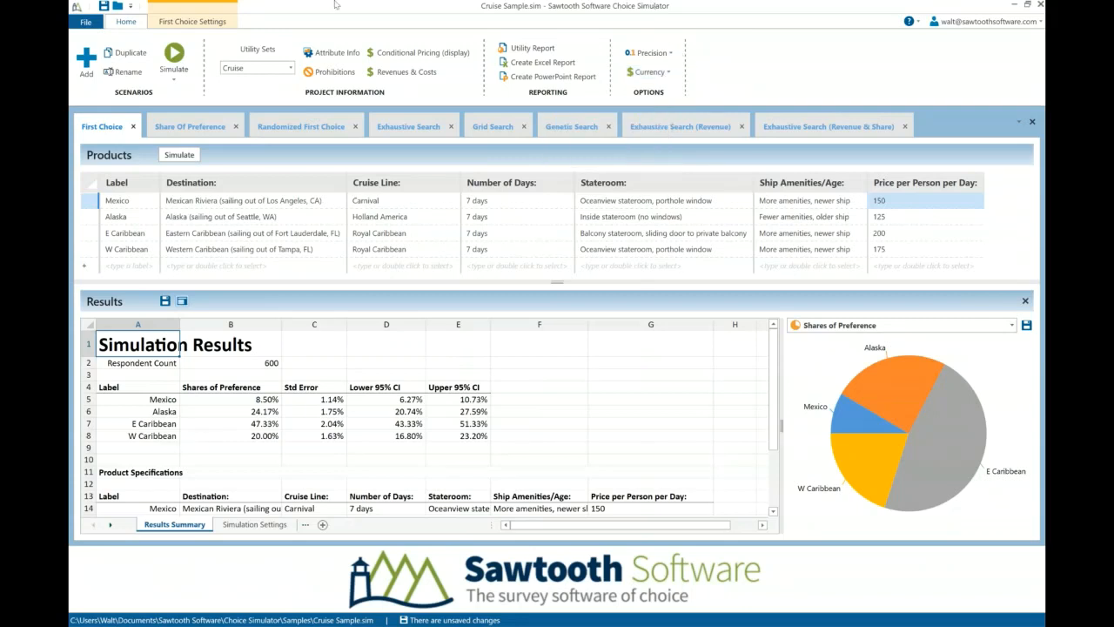
click(190, 24)
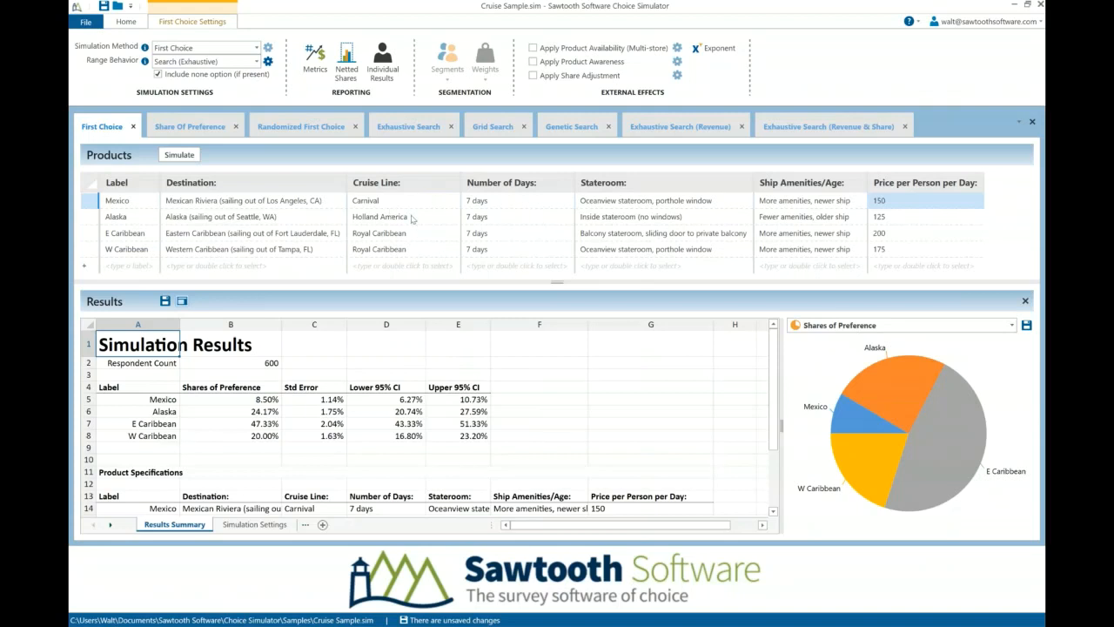
click(412, 217)
click(421, 235)
click(879, 202)
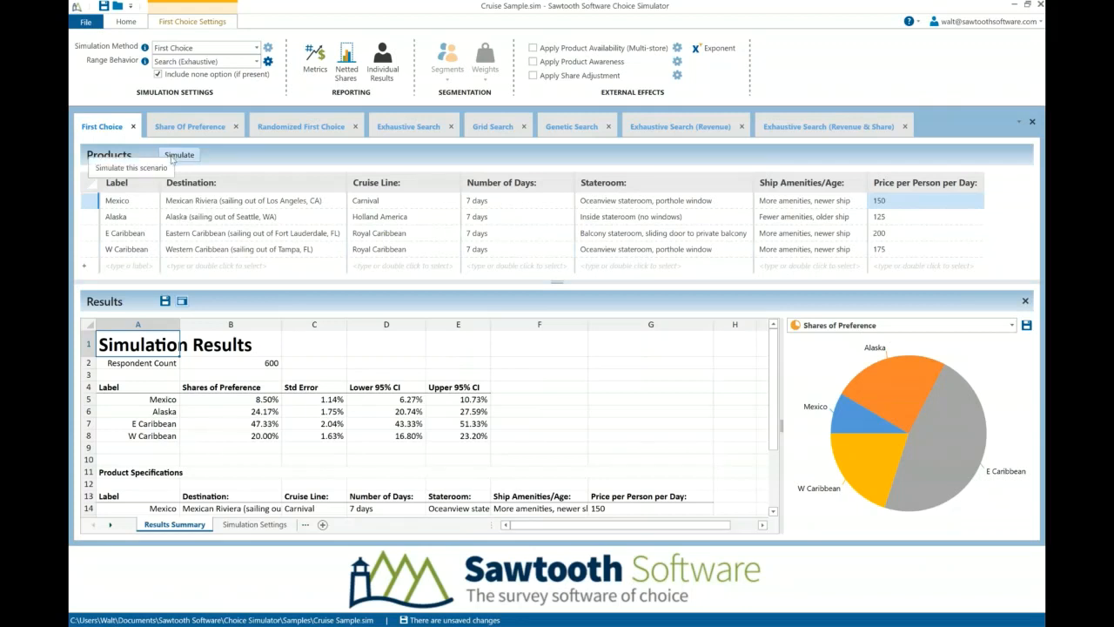
click(172, 157)
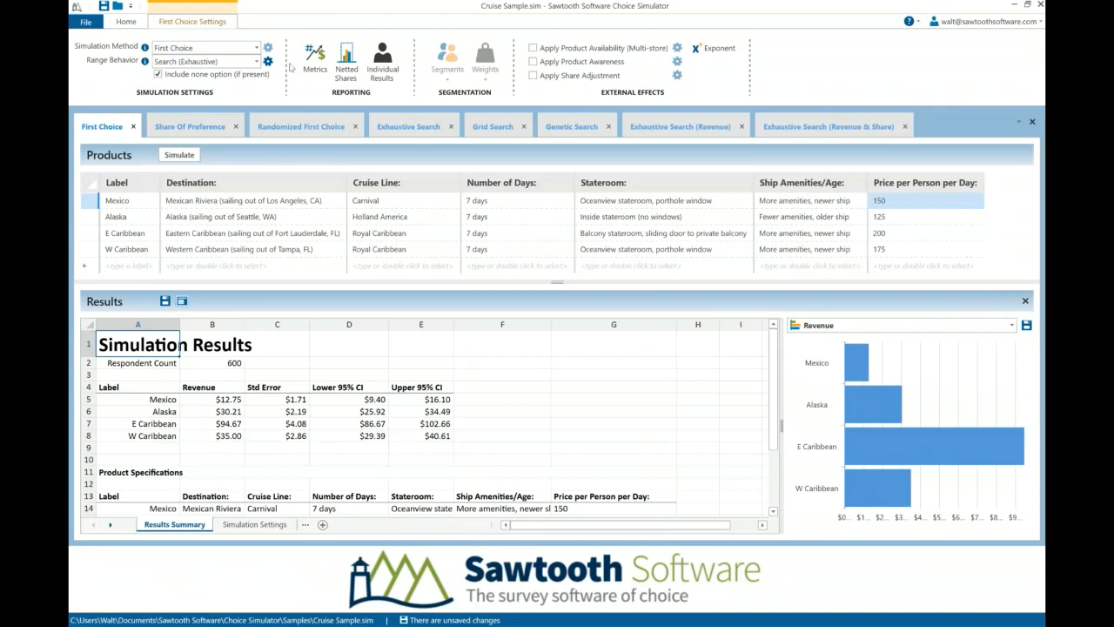
- Report only Shares of Preference instead of Revenue, without applying the metrics to all scenarios, and simulate the First Choice scenario again
click(315, 60)
click(456, 405)
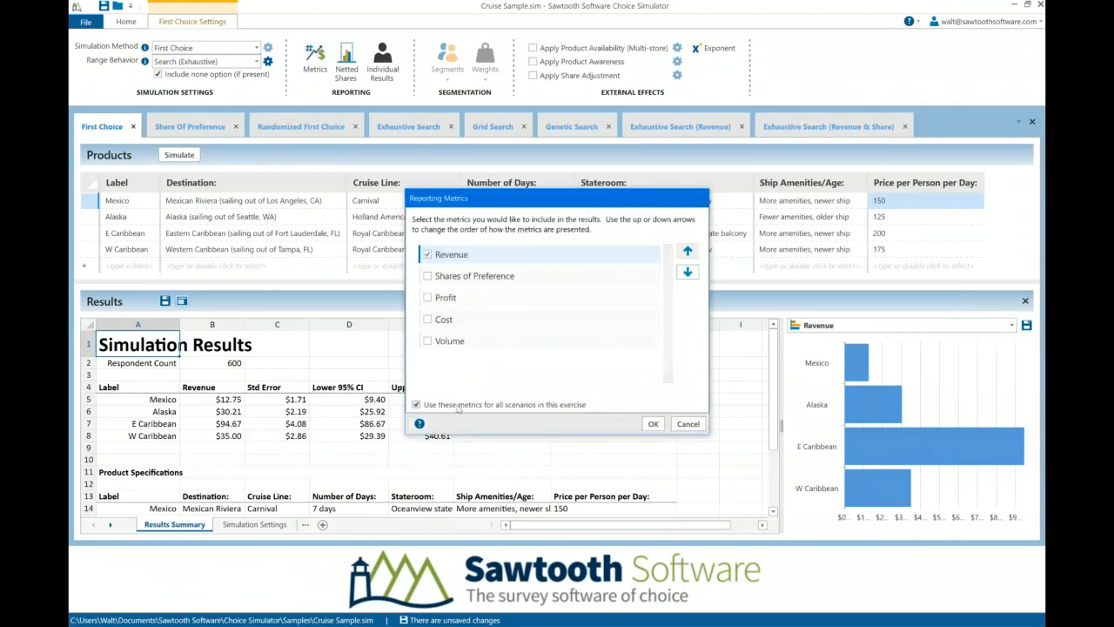
click(468, 276)
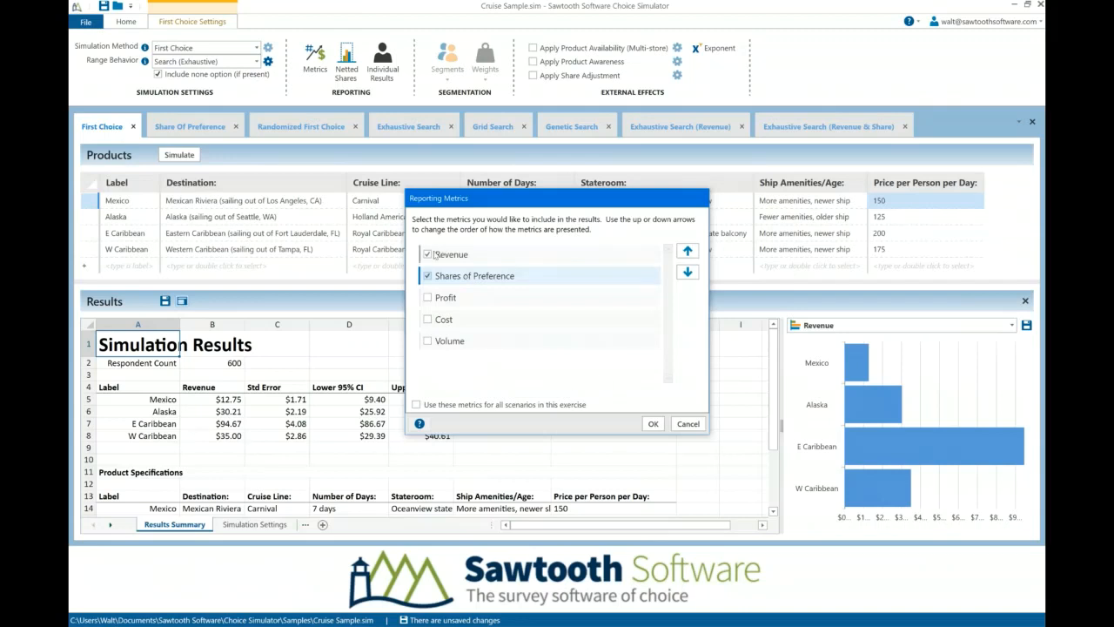
click(427, 254)
click(653, 424)
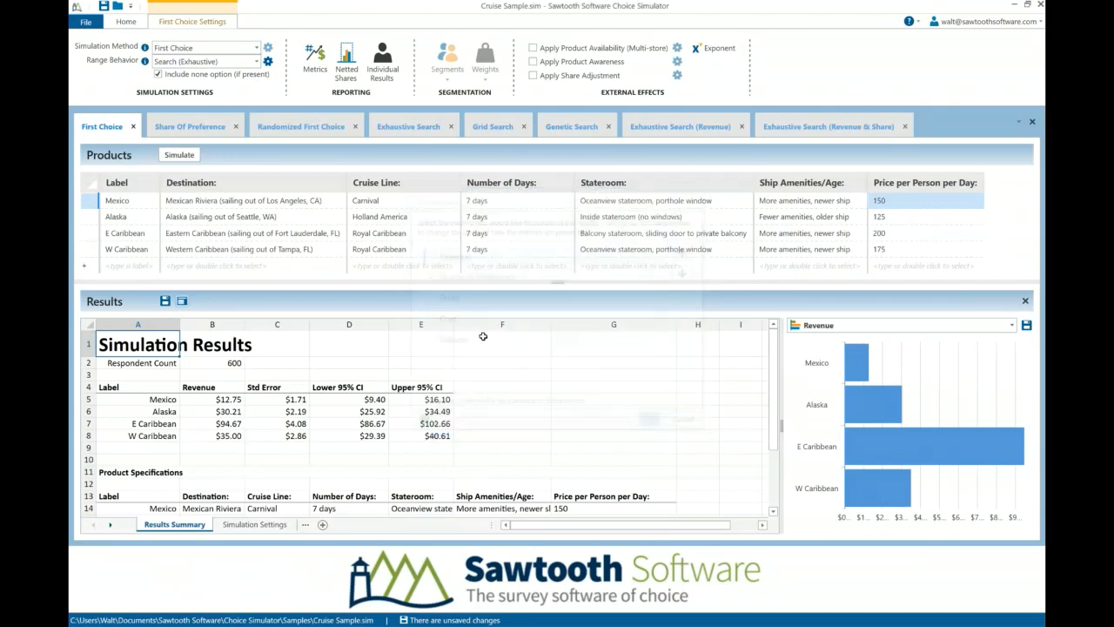
click(183, 155)
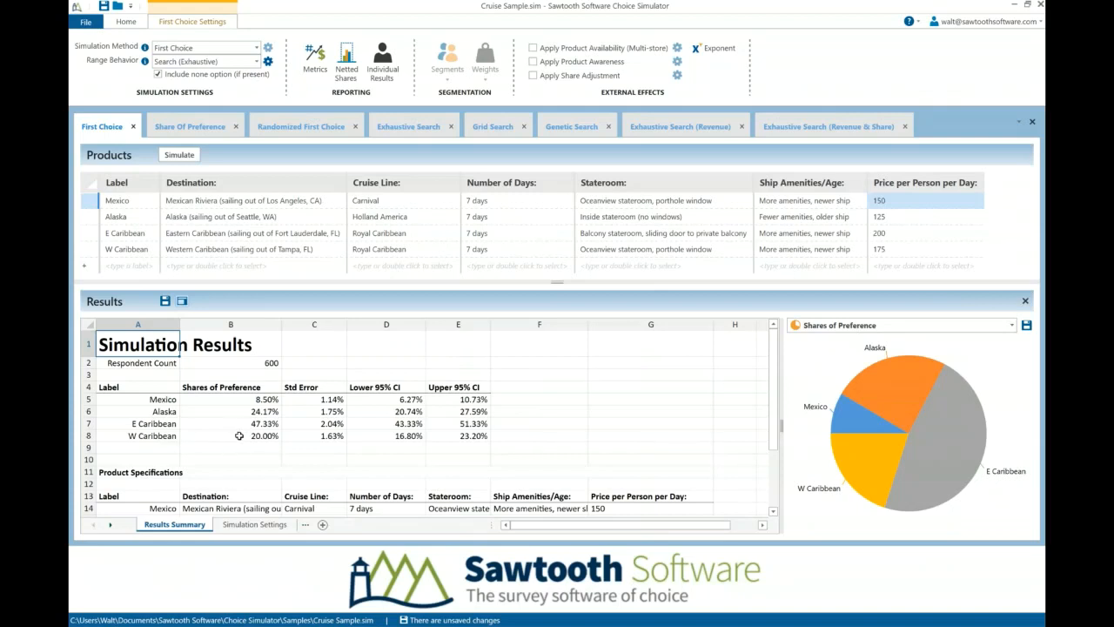
- Inspect E Caribbean's share in the table and chart, and display the Shares of Preference as horizontal bars and as vertical columns
click(240, 424)
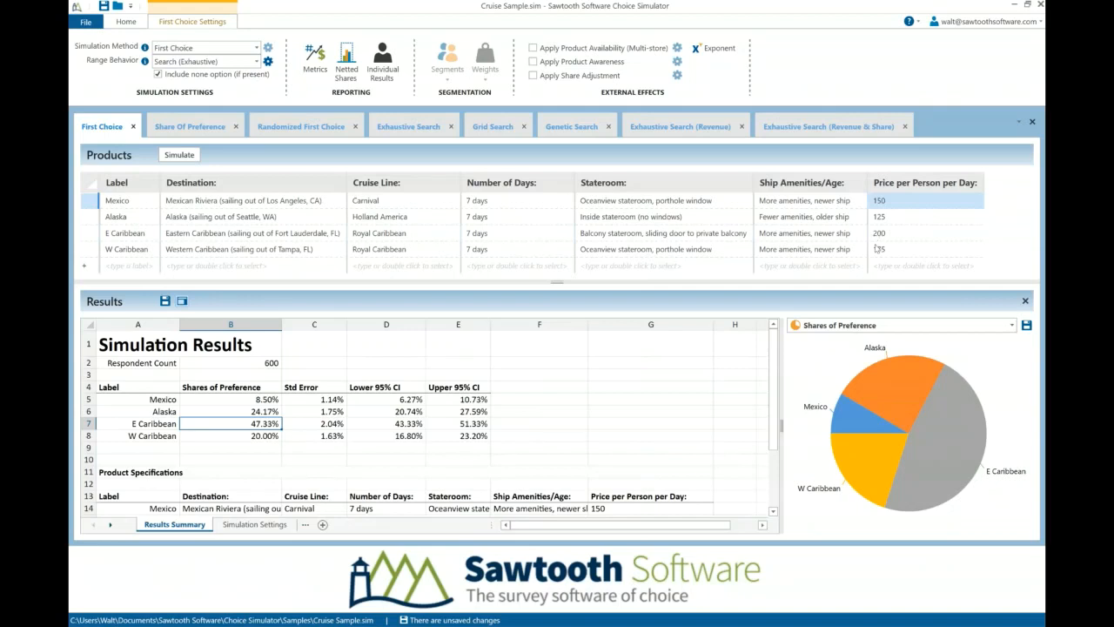
mouse_move(945, 413)
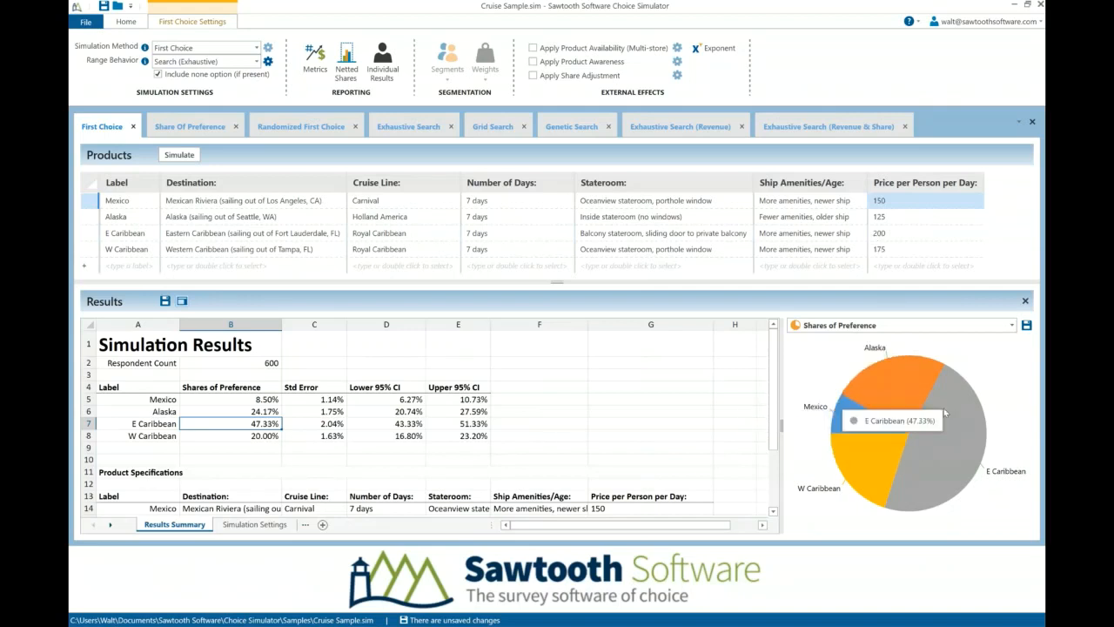
click(920, 332)
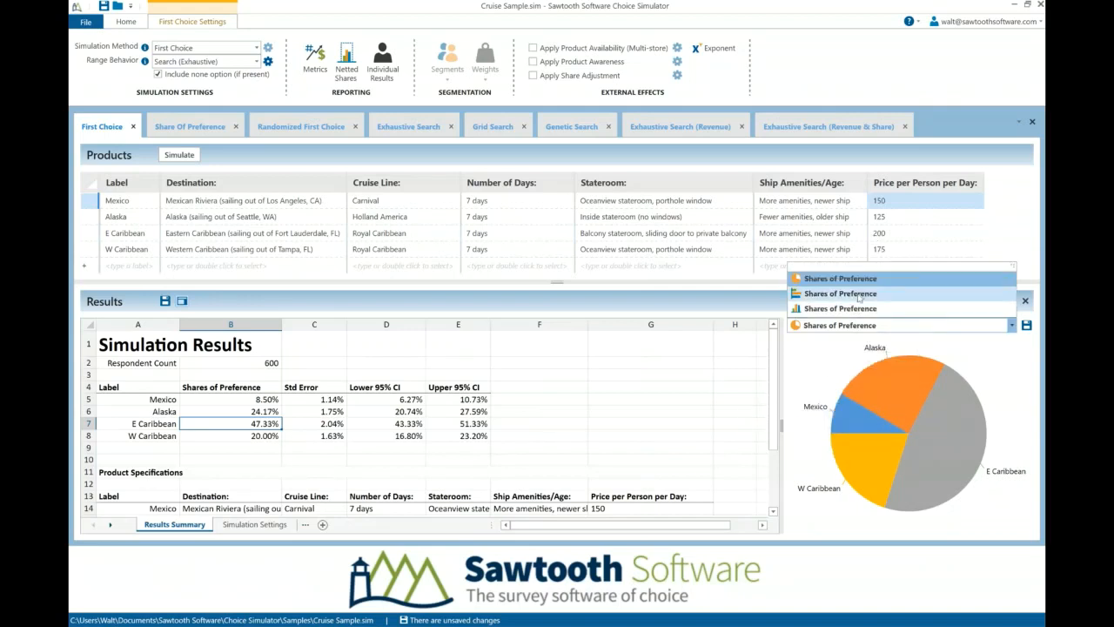
click(858, 296)
click(875, 325)
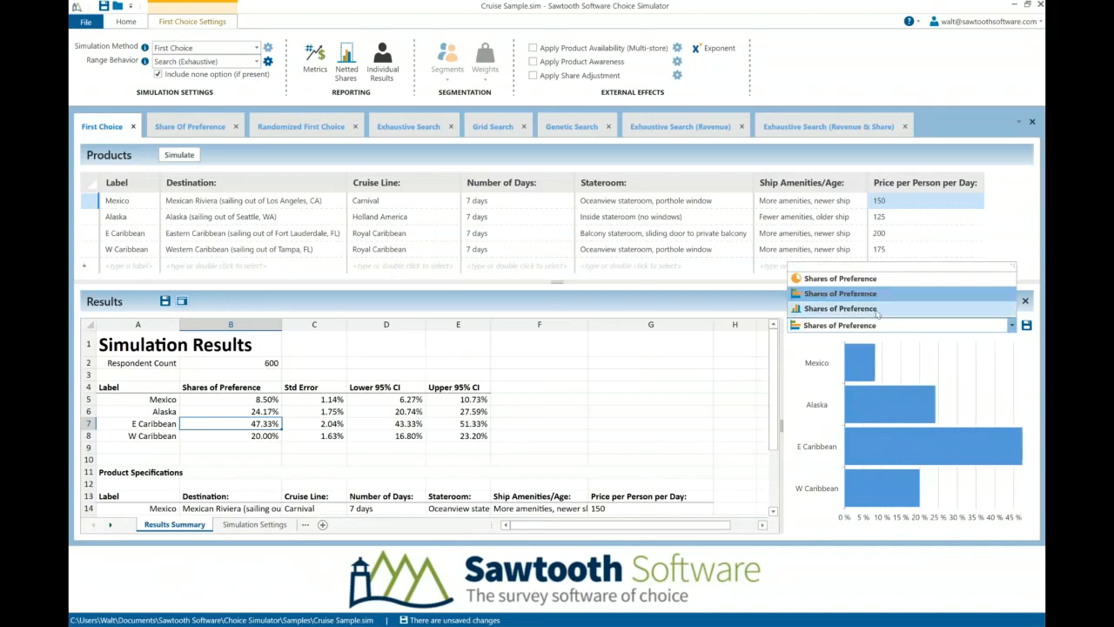
click(877, 309)
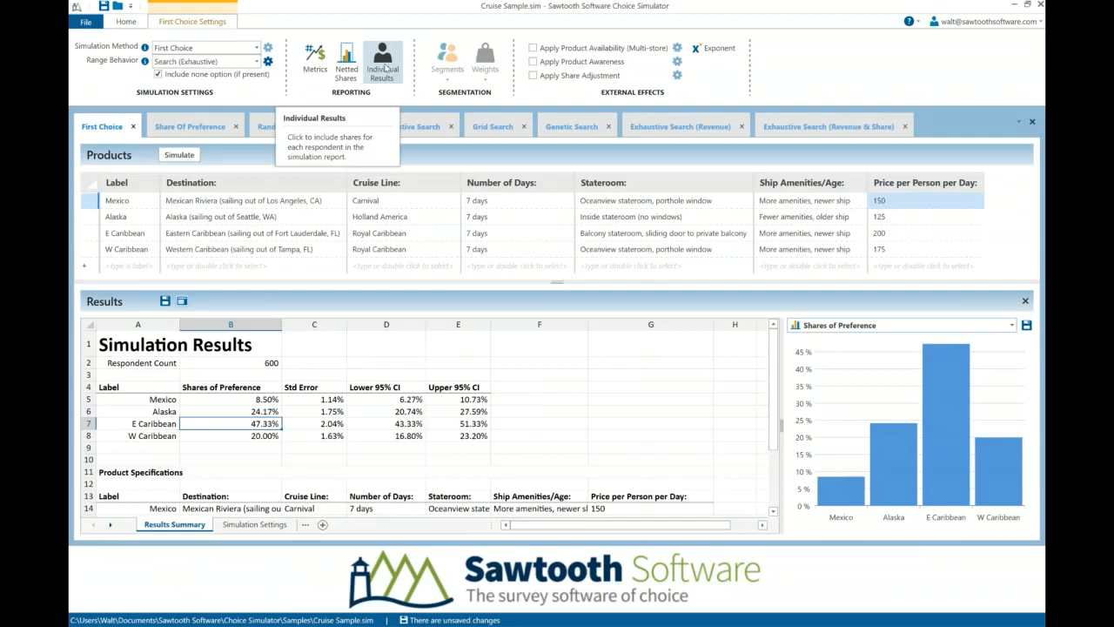
- Include individual results in the First Choice report, rerun the simulation, and select the shares from Mexico to E Caribbean
click(384, 68)
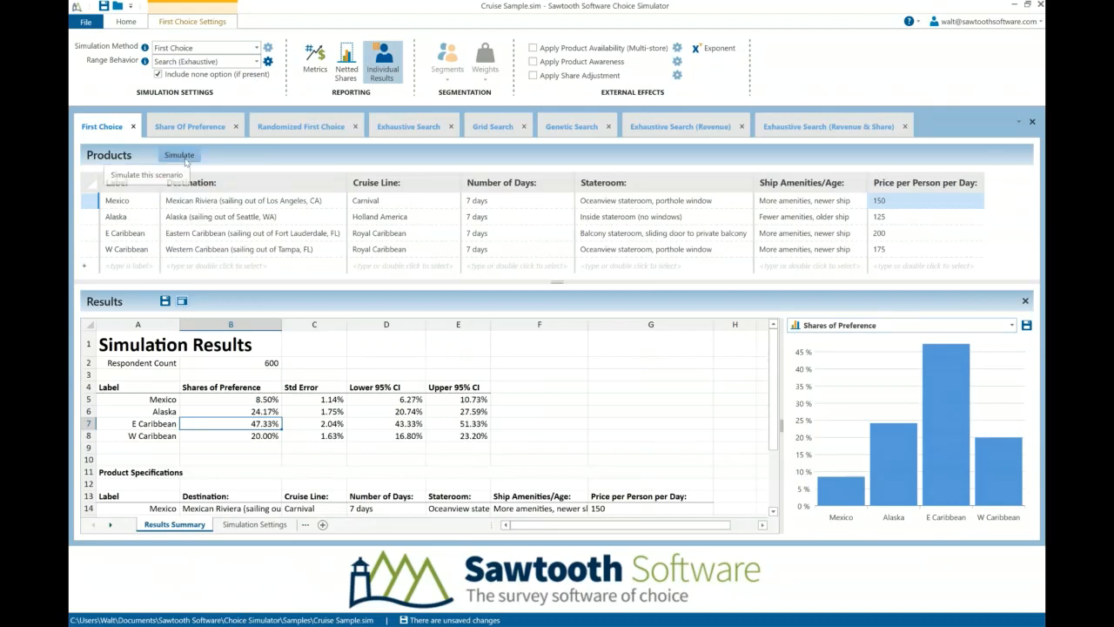
click(179, 155)
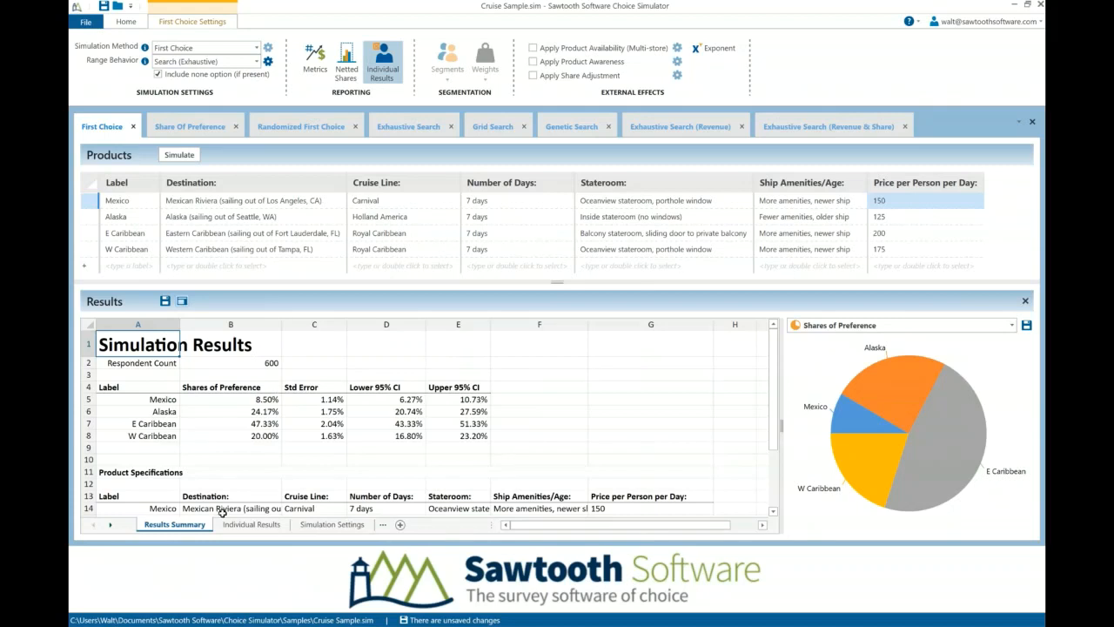
drag(256, 401, 255, 425)
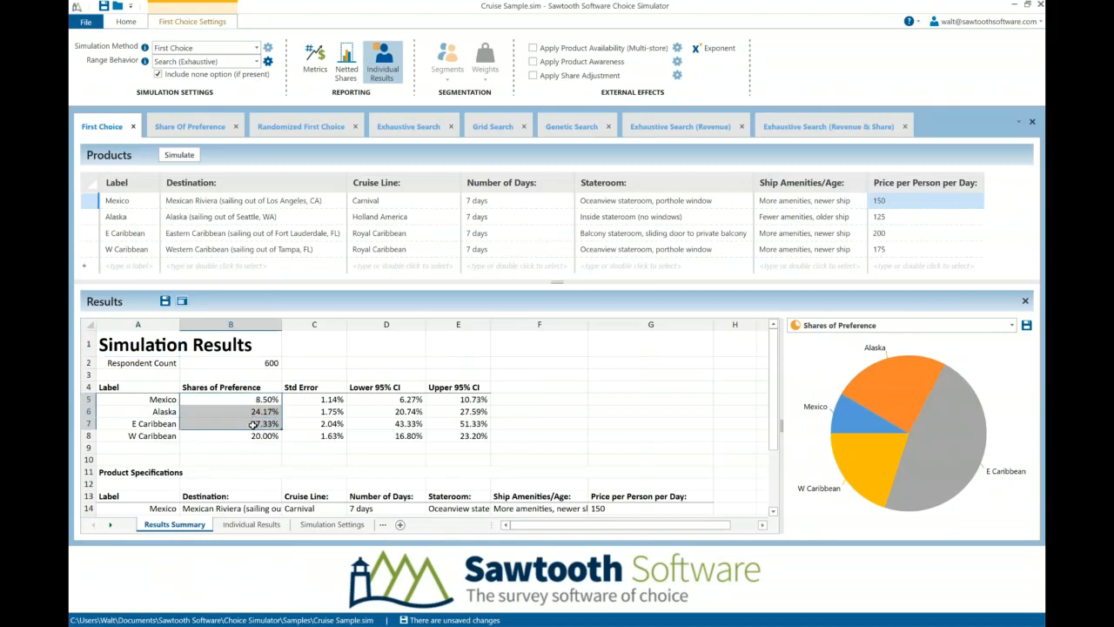
- Examine the First Choice individual results, checking which cruise each respondent is allocated to from the first IDs down the list
click(252, 525)
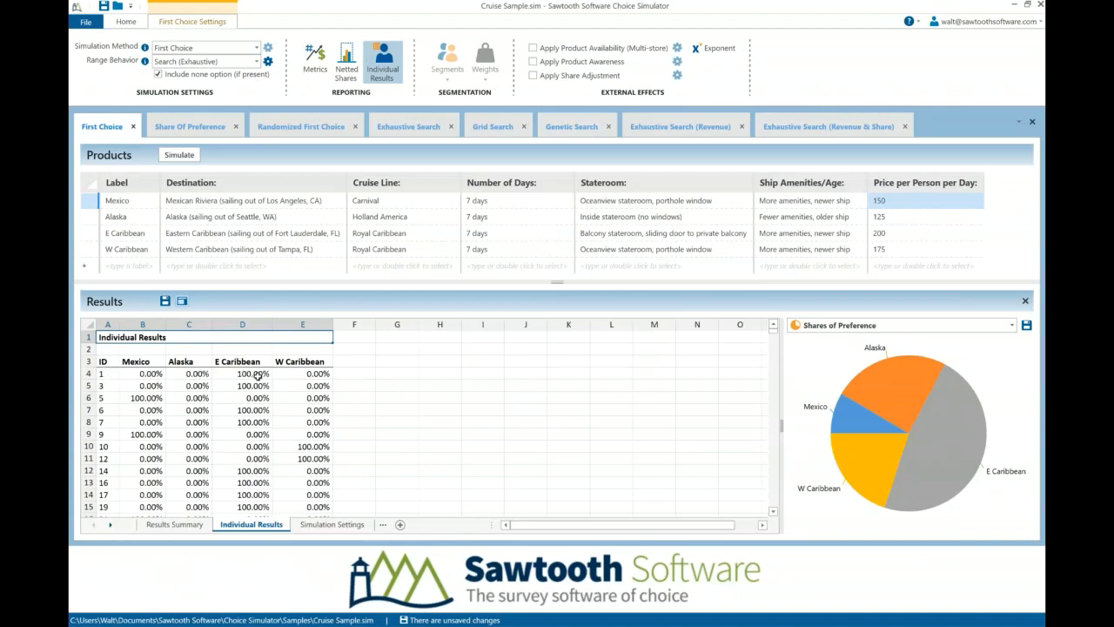
click(266, 375)
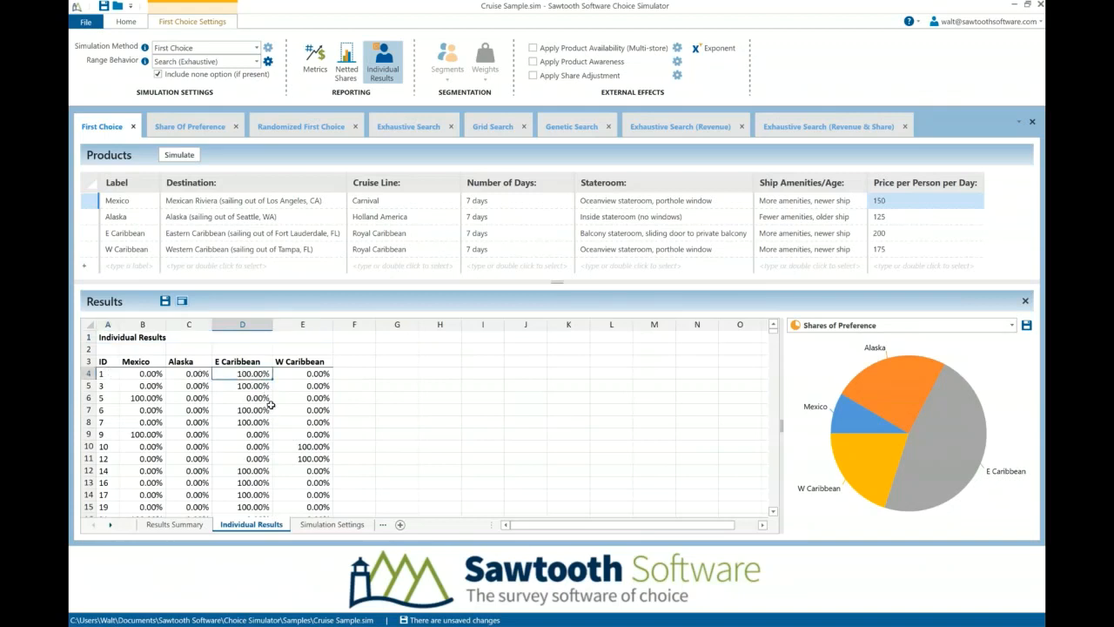
click(263, 388)
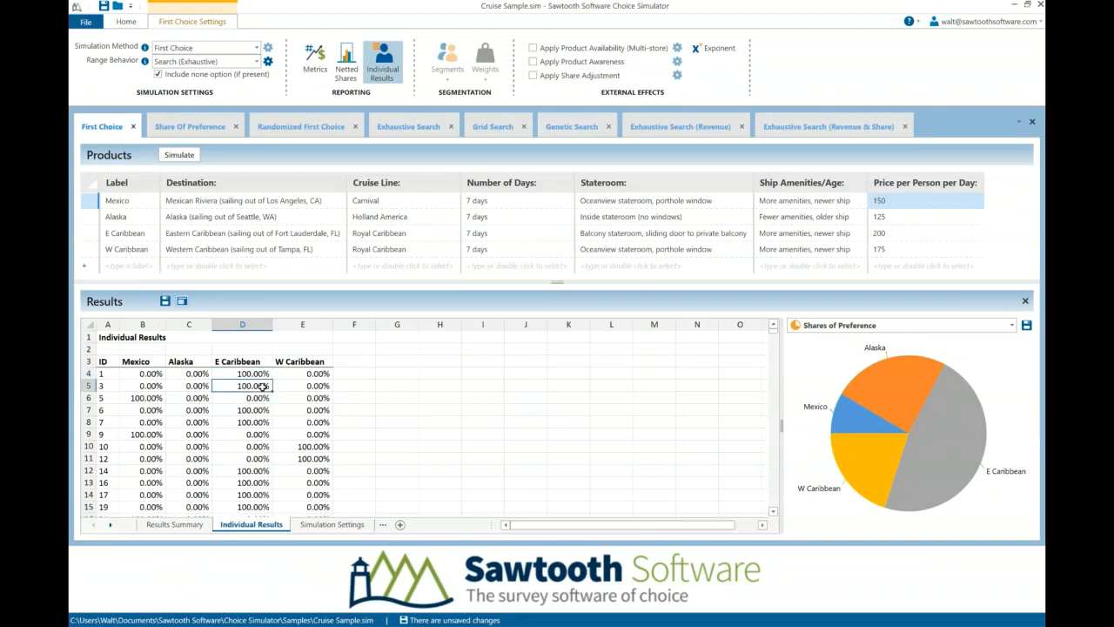
click(153, 397)
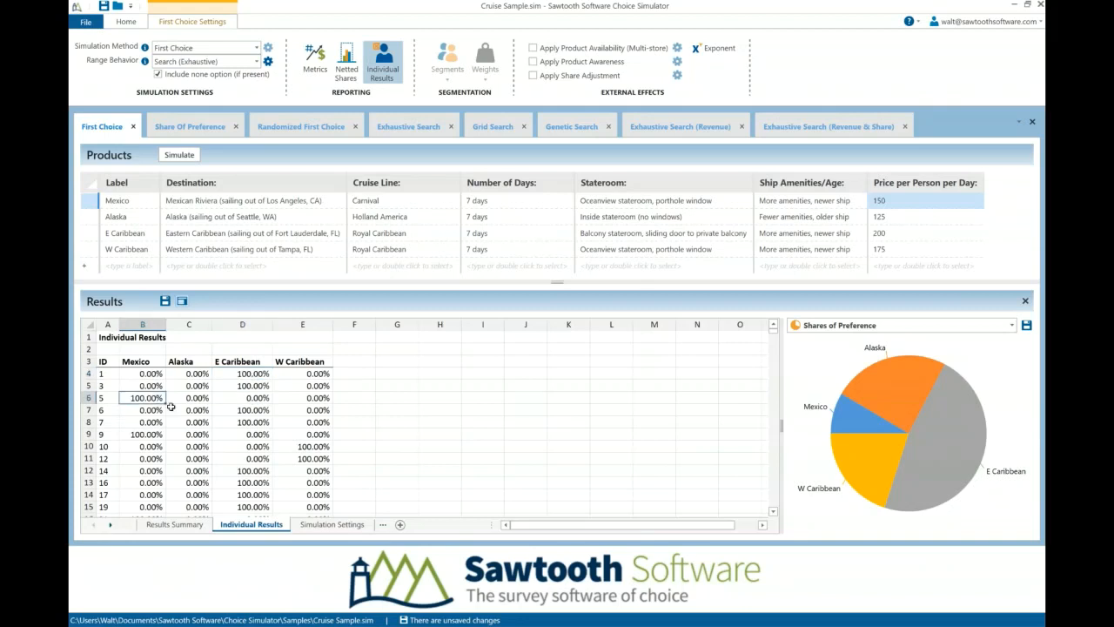
click(248, 422)
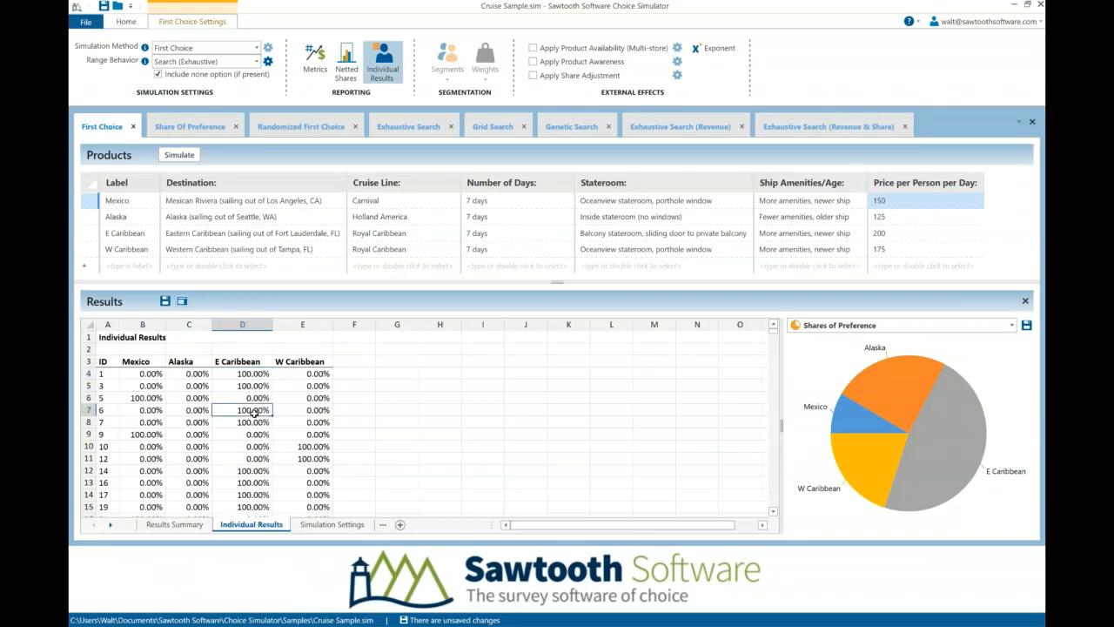
click(148, 434)
click(322, 448)
click(315, 460)
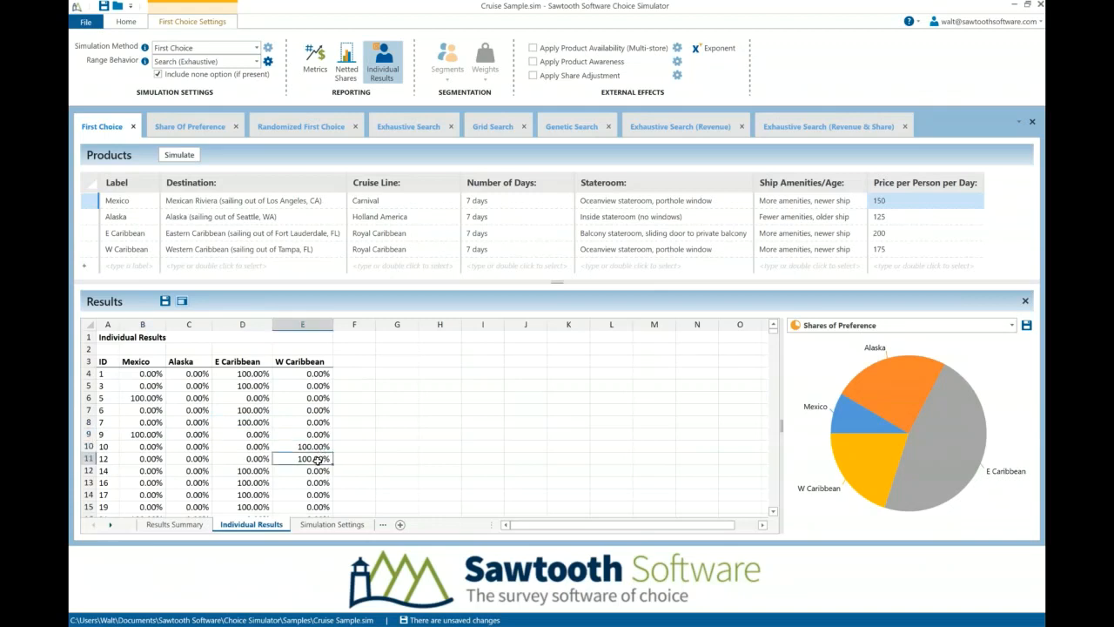
click(255, 474)
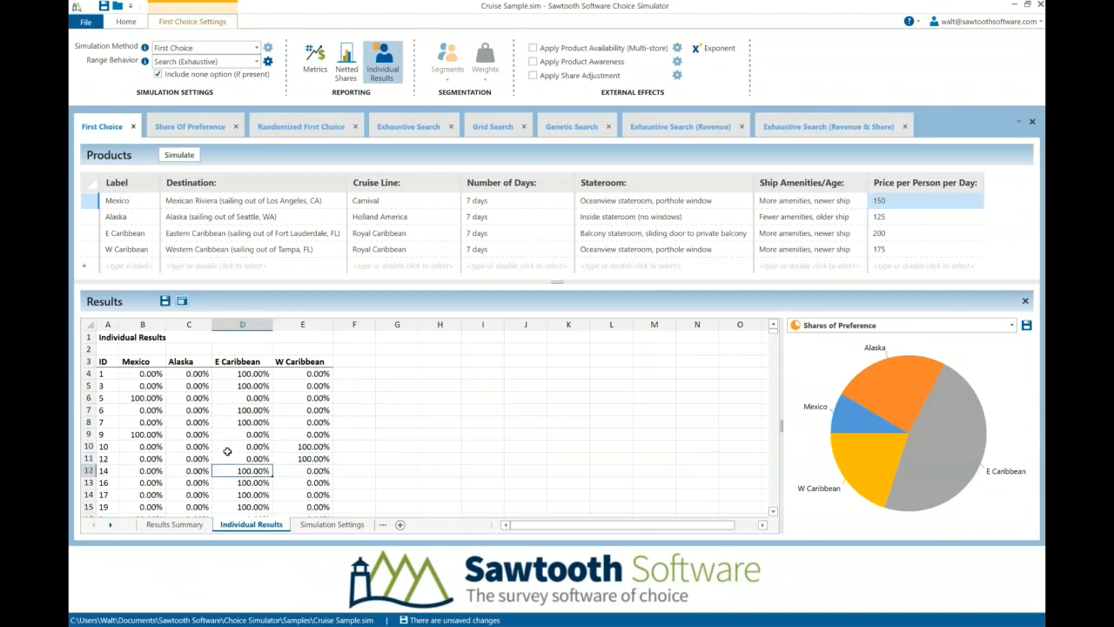
scroll(224, 453, down, 4)
scroll(223, 453, down, 11)
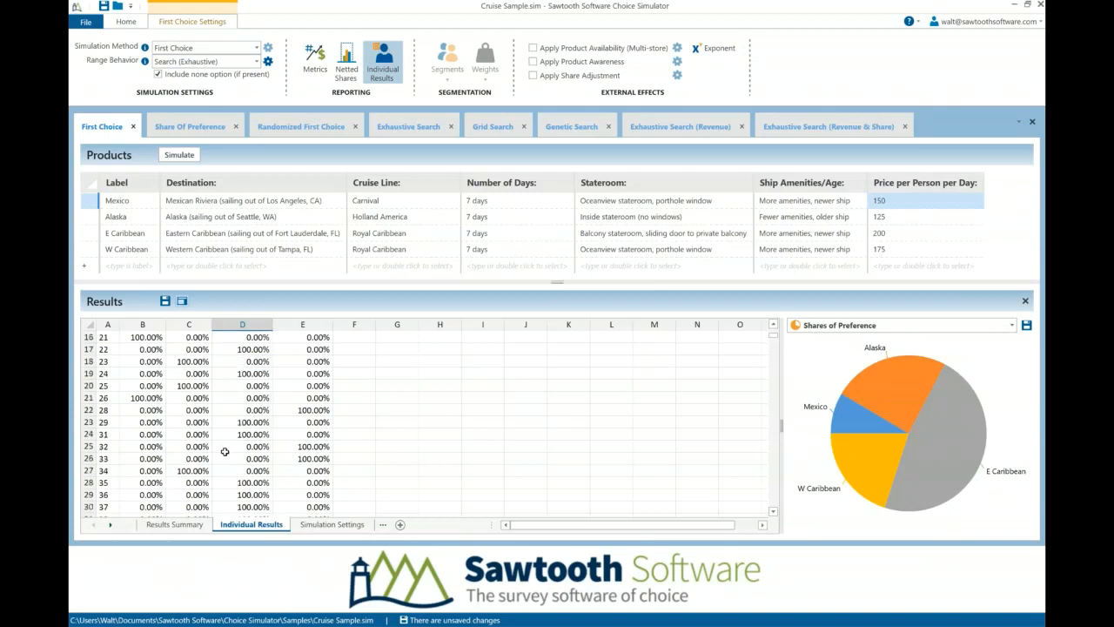
scroll(226, 446, down, 20)
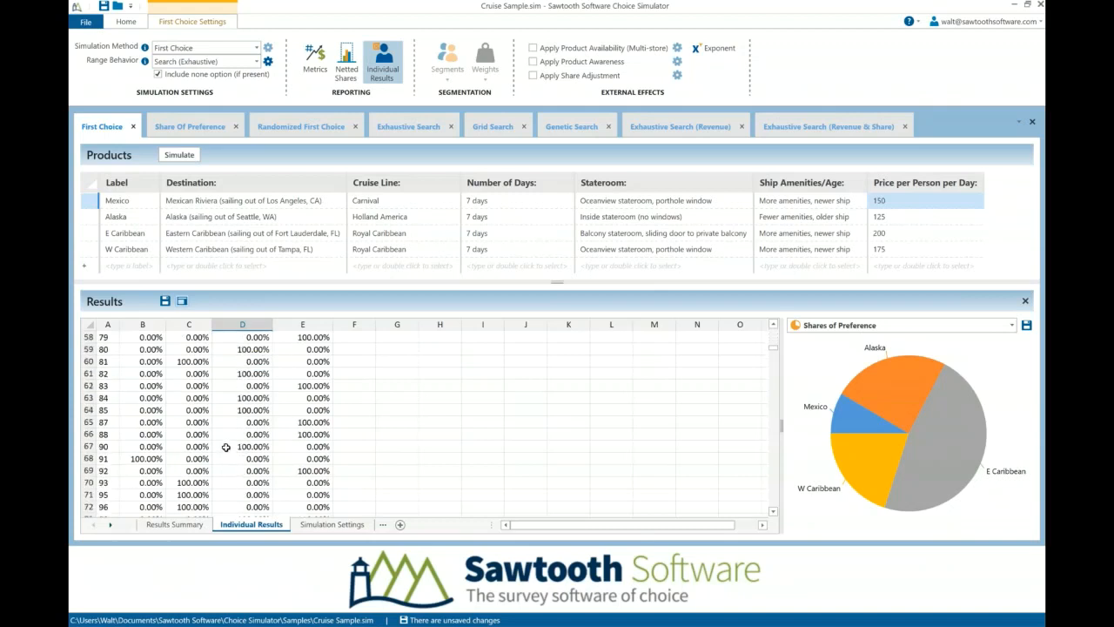
scroll(225, 446, up, 6)
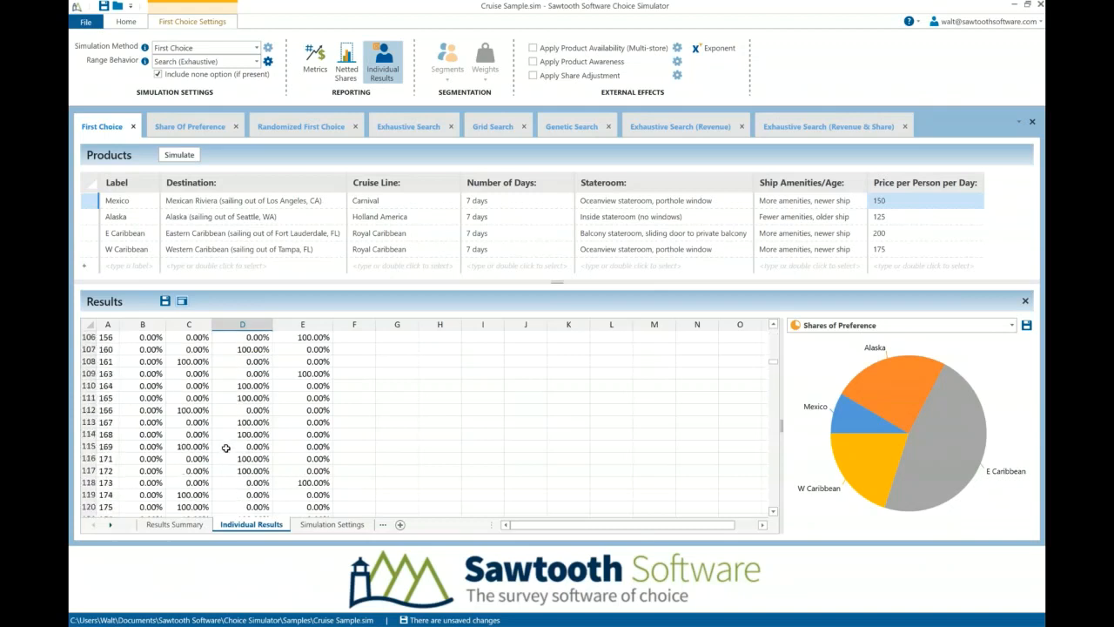
scroll(225, 447, up, 20)
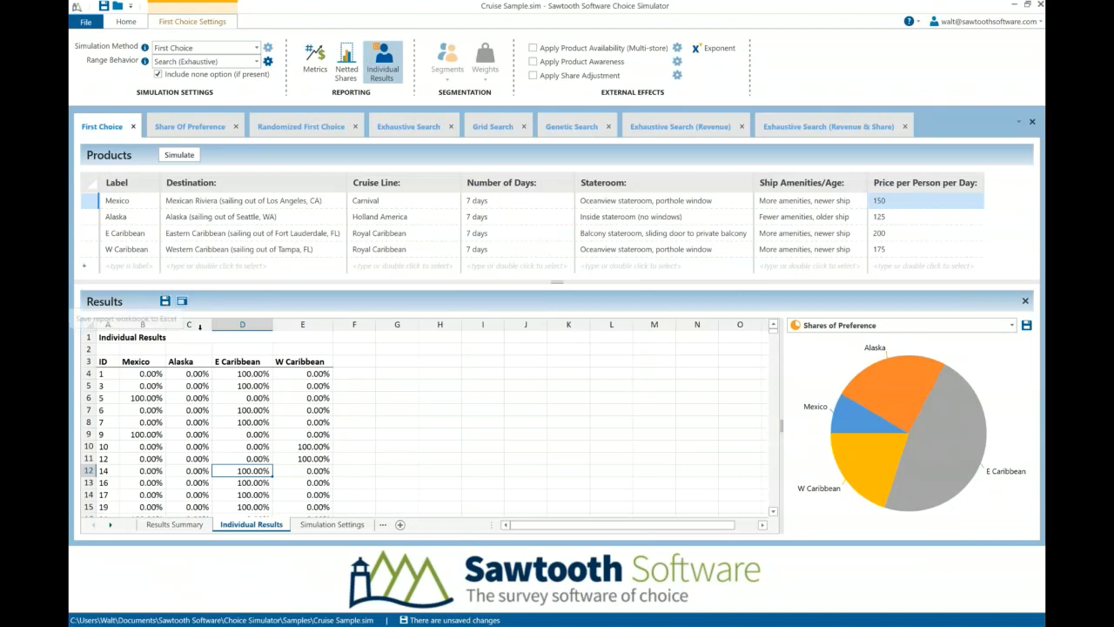
- Go to the Share Of Preference scenario, report only Shares of Preference instead of Revenue, and simulate it
click(190, 127)
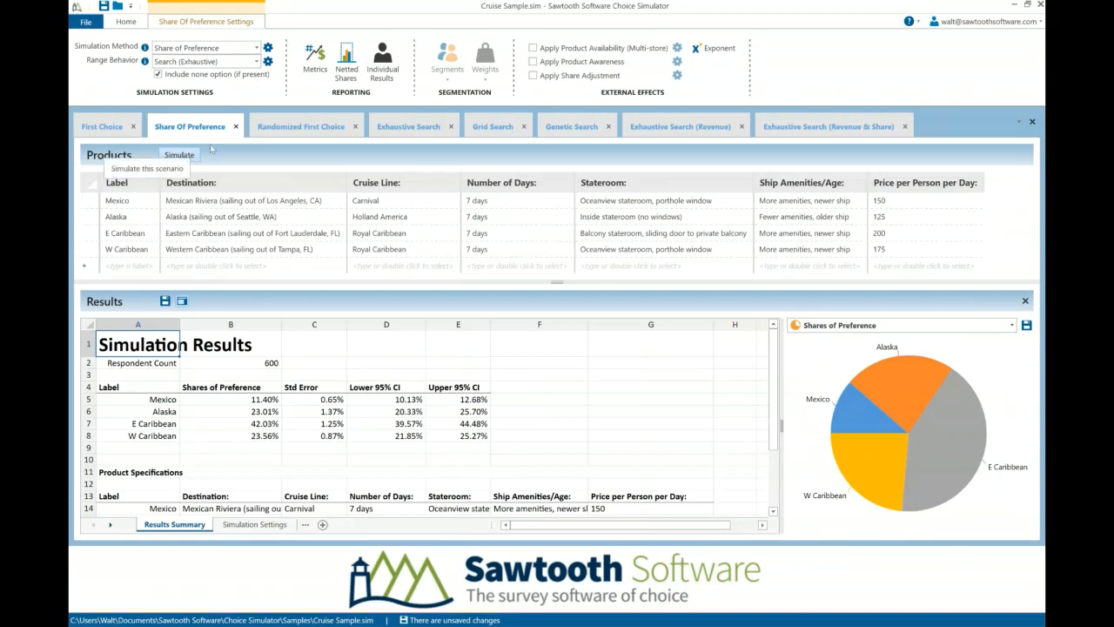
click(305, 68)
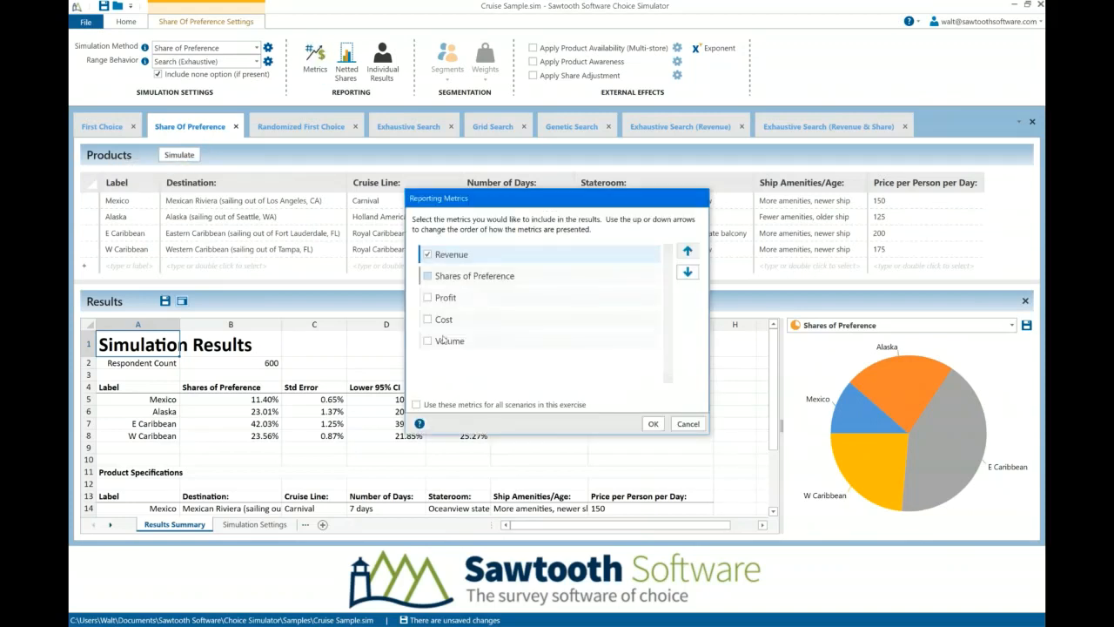
click(428, 276)
click(427, 254)
click(653, 423)
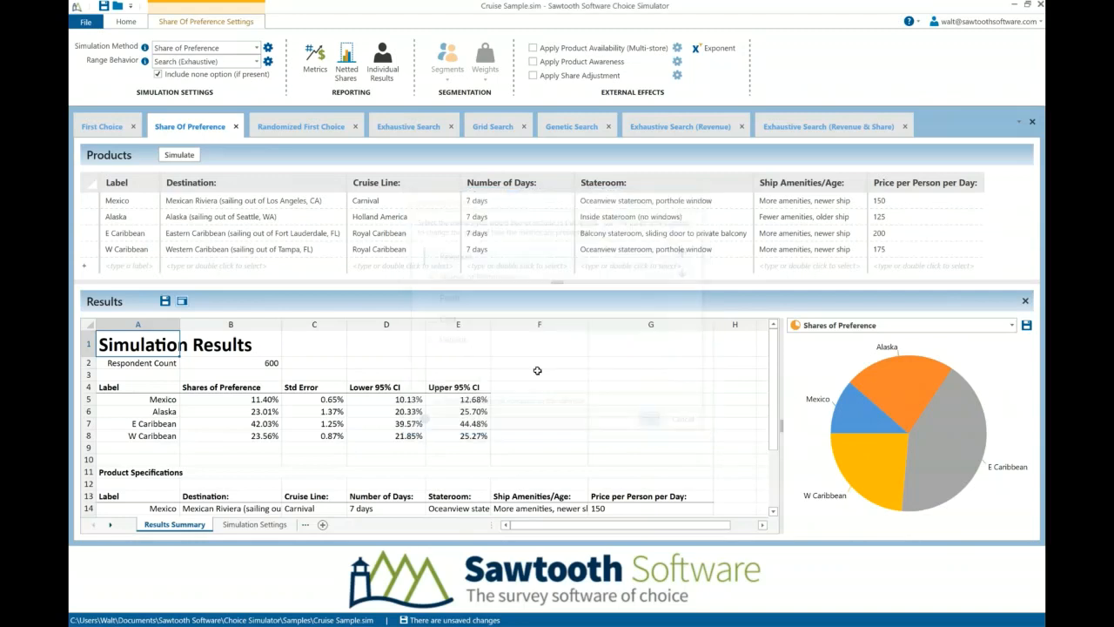
click(180, 155)
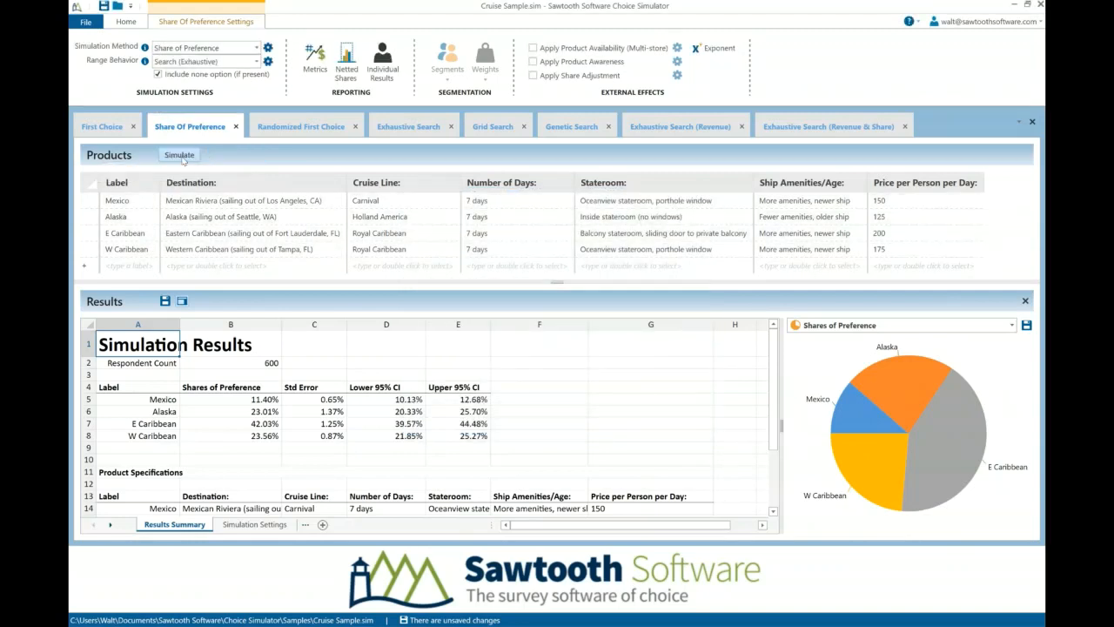
- Inspect E Caribbean's share, include individual results in the Share Of Preference report, and rerun the simulation to show the individual results
click(242, 425)
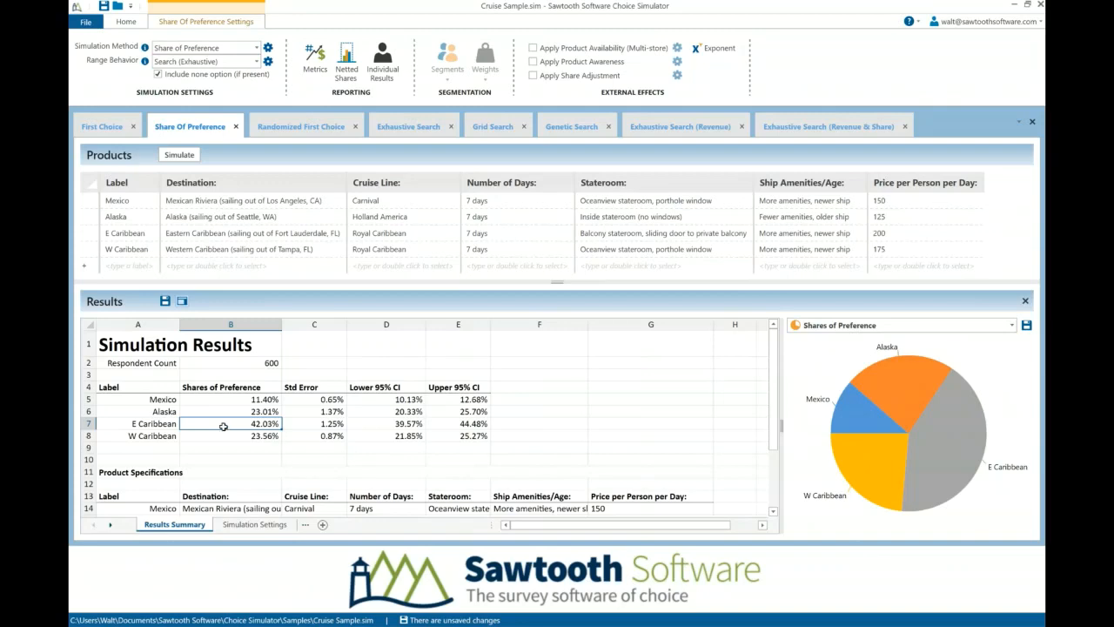
scroll(277, 437, down, 2)
scroll(277, 437, up, 2)
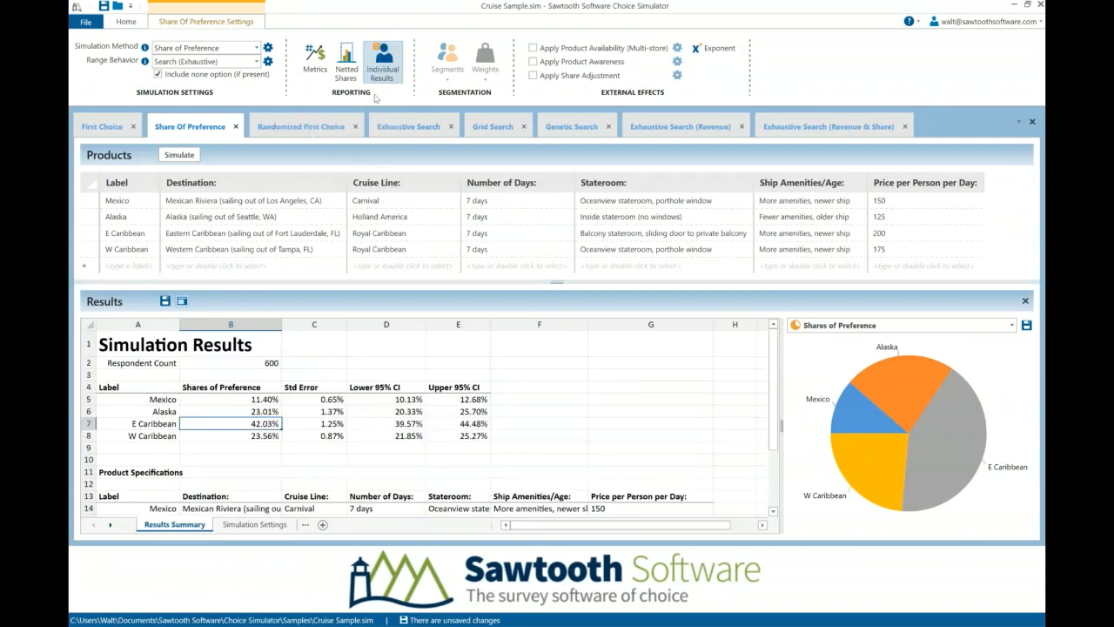
click(187, 155)
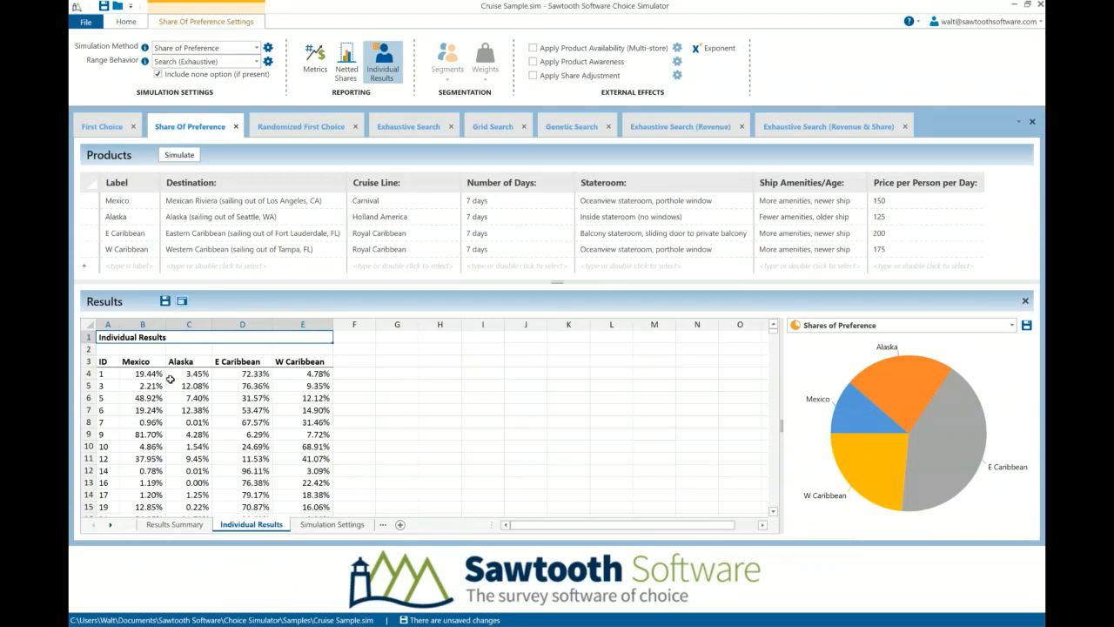
- Examine how respondents 1, 5 and 9 split their individual shares, comparing Mexico with E Caribbean
click(258, 375)
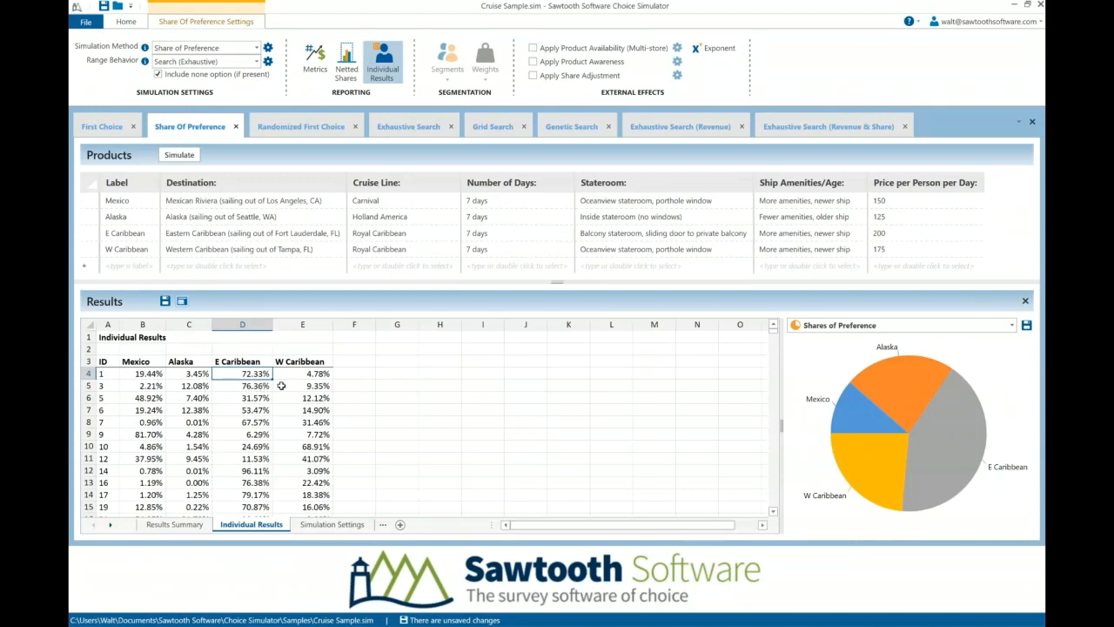
click(146, 374)
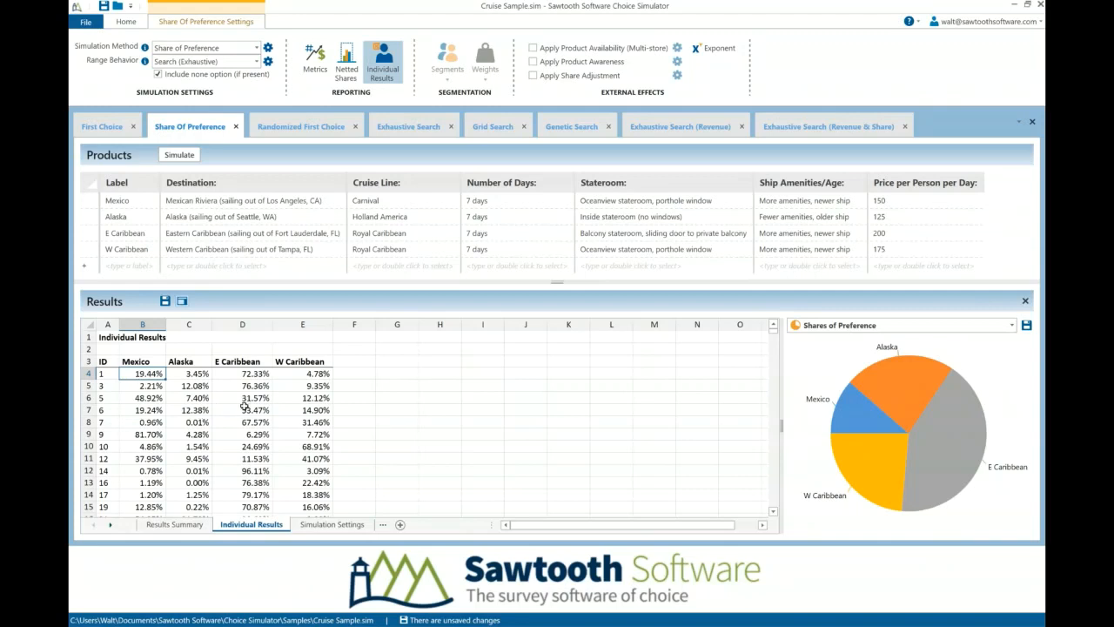
click(150, 399)
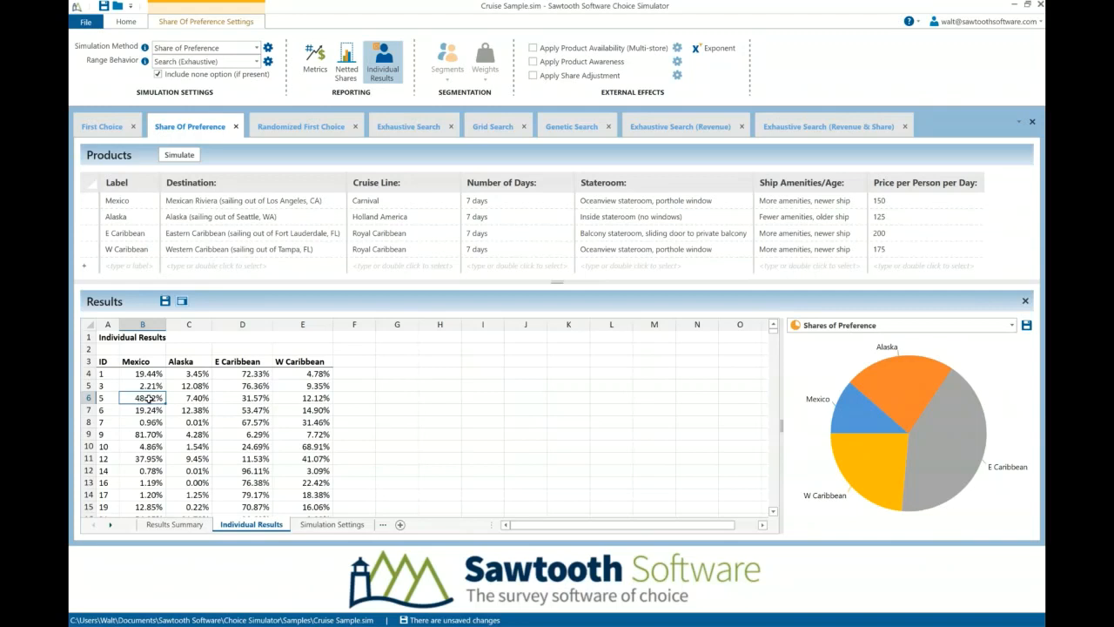
click(233, 401)
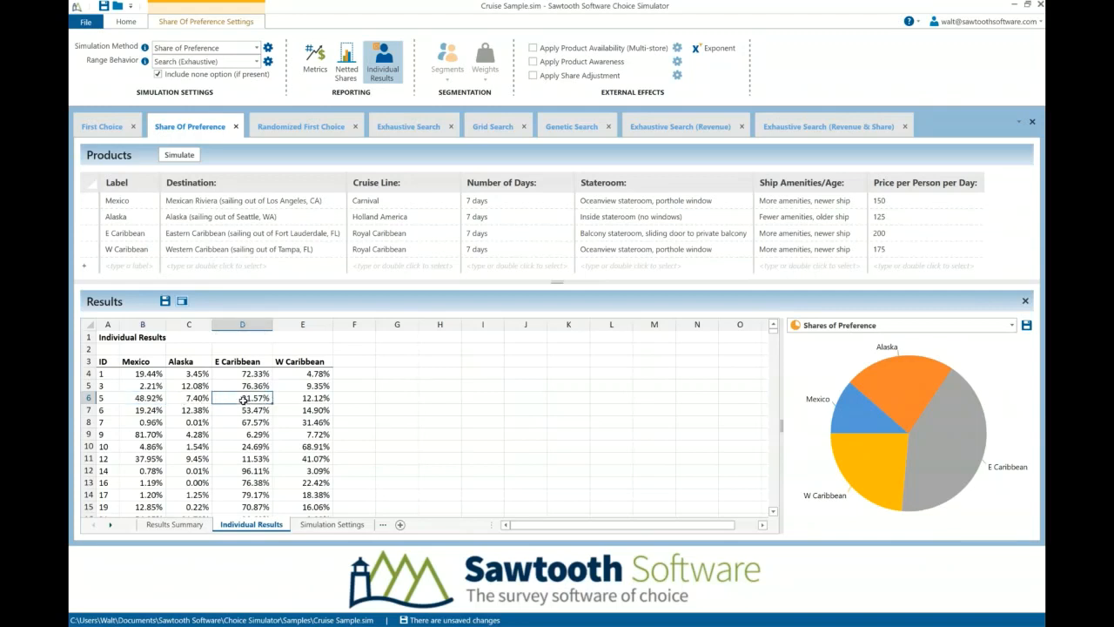
click(141, 401)
click(246, 400)
click(146, 398)
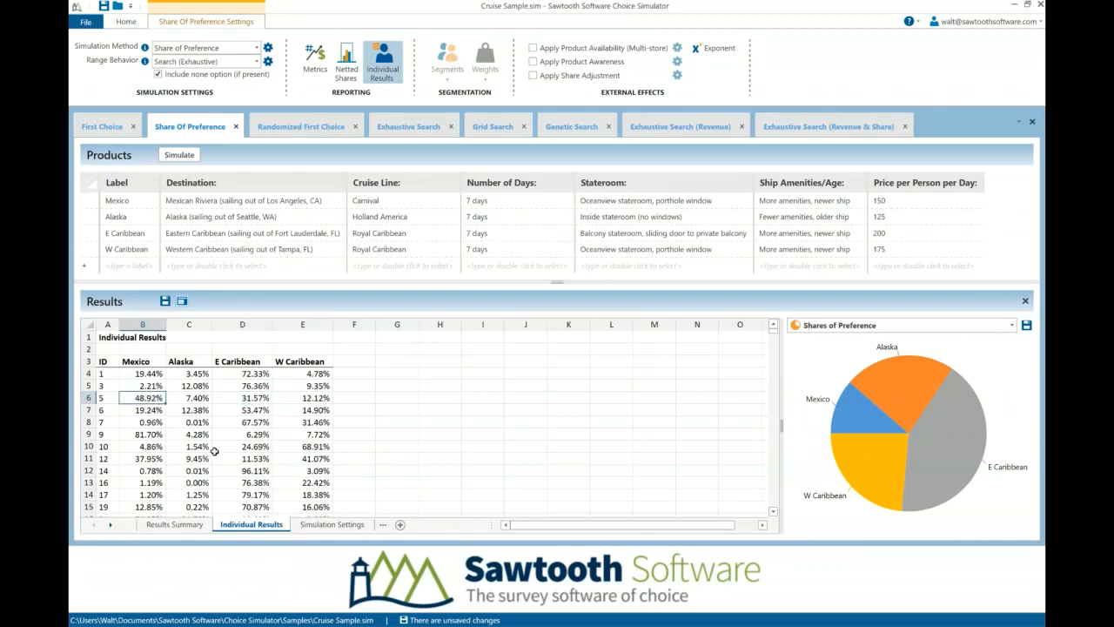
click(140, 435)
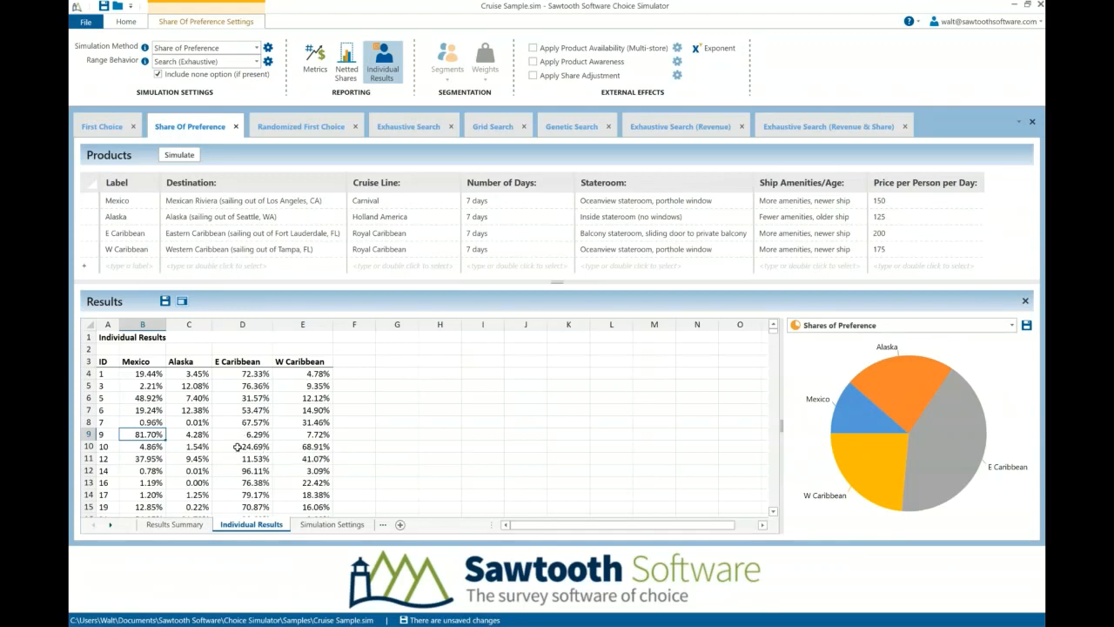
scroll(237, 450, down, 2)
scroll(237, 449, up, 2)
- Compare the simulation settings of the First Choice and Share Of Preference scenarios, keeping Share of Preference as the latter's simulation method
click(127, 23)
click(177, 26)
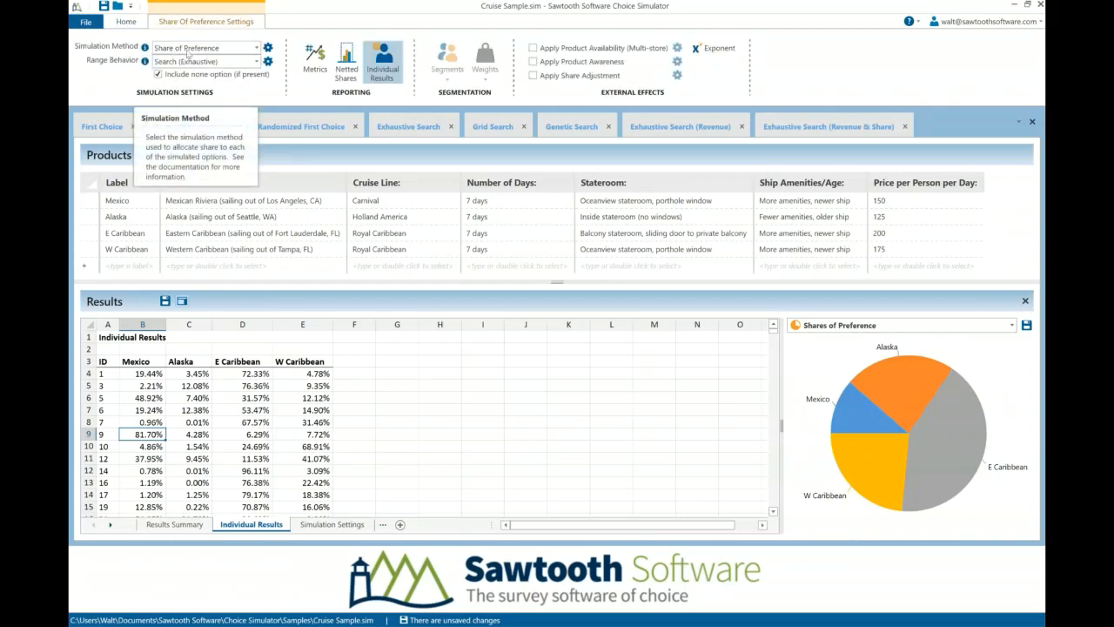
click(102, 127)
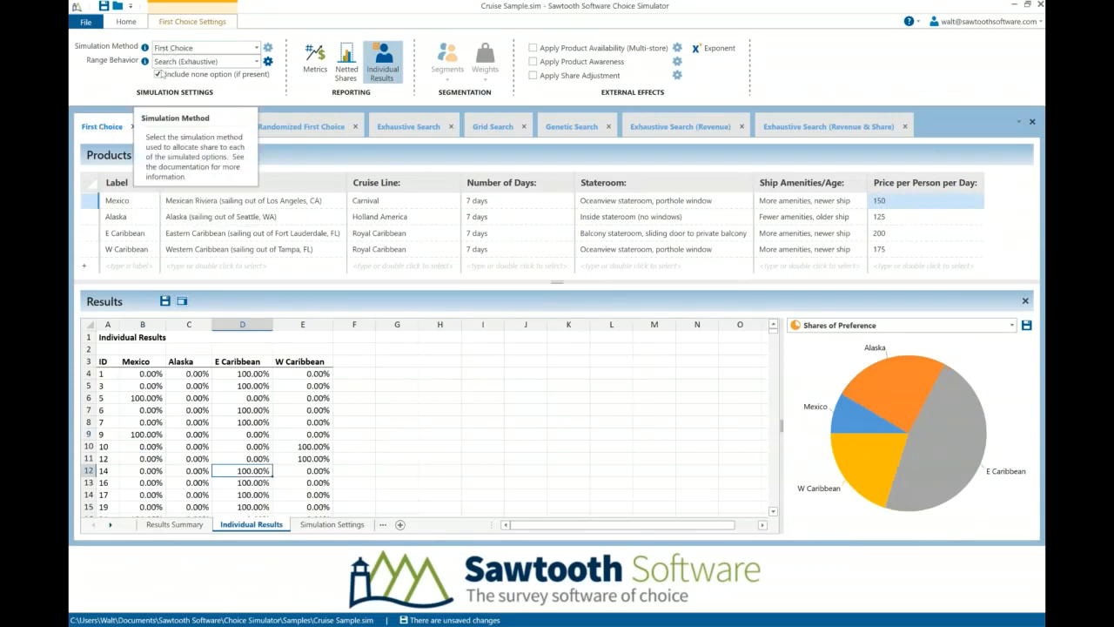
click(173, 127)
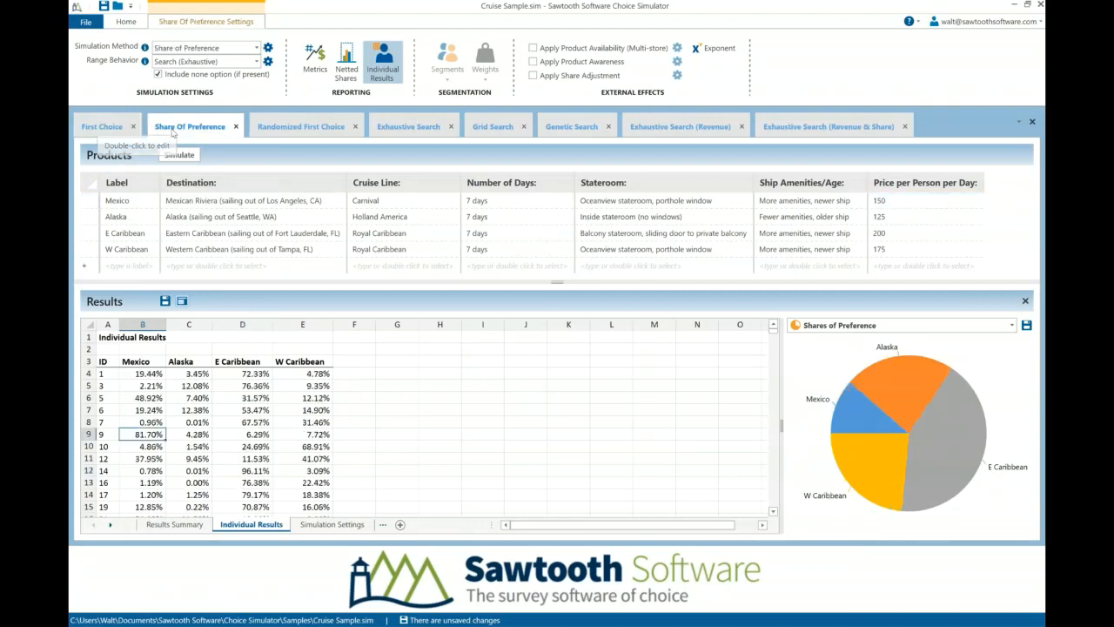
click(256, 50)
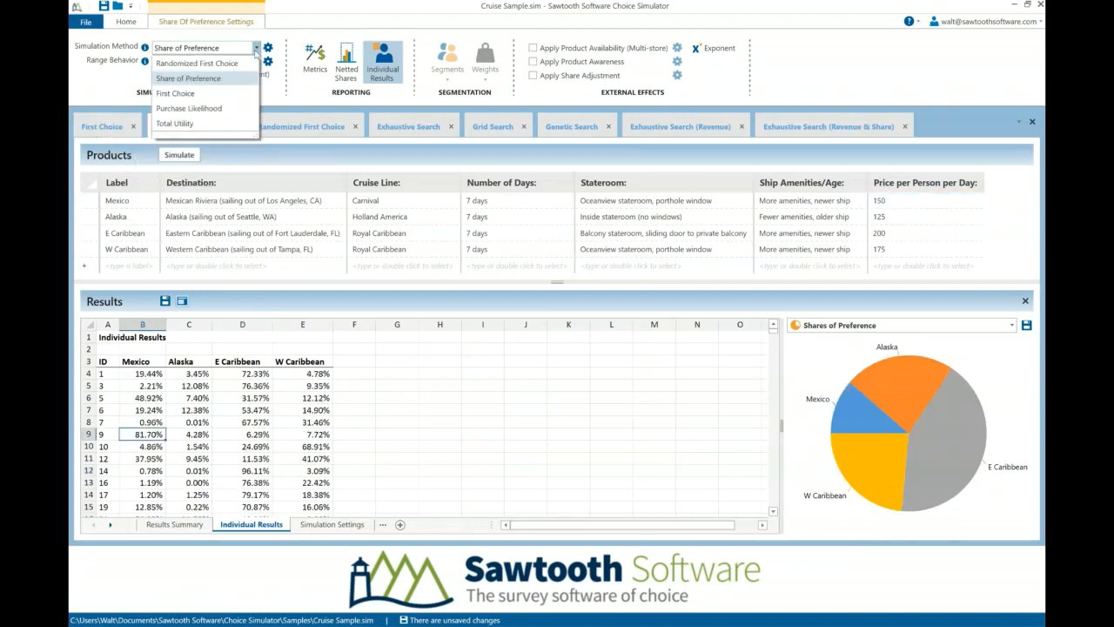
click(222, 79)
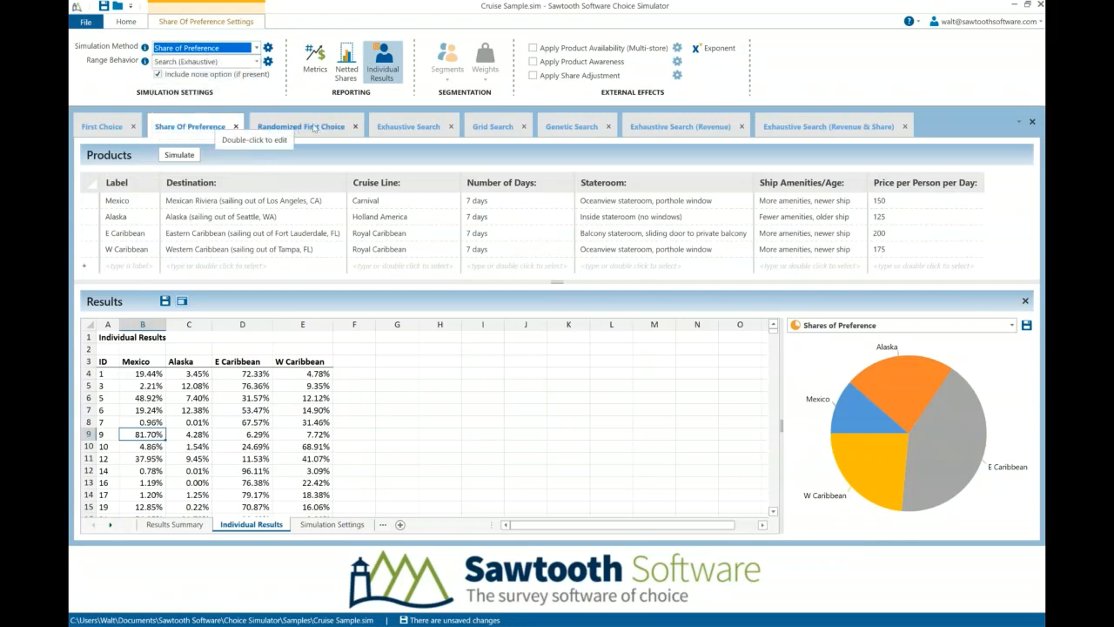
- Go to the Randomized First Choice scenario and review its available simulation methods, keeping Randomized First Choice
click(315, 128)
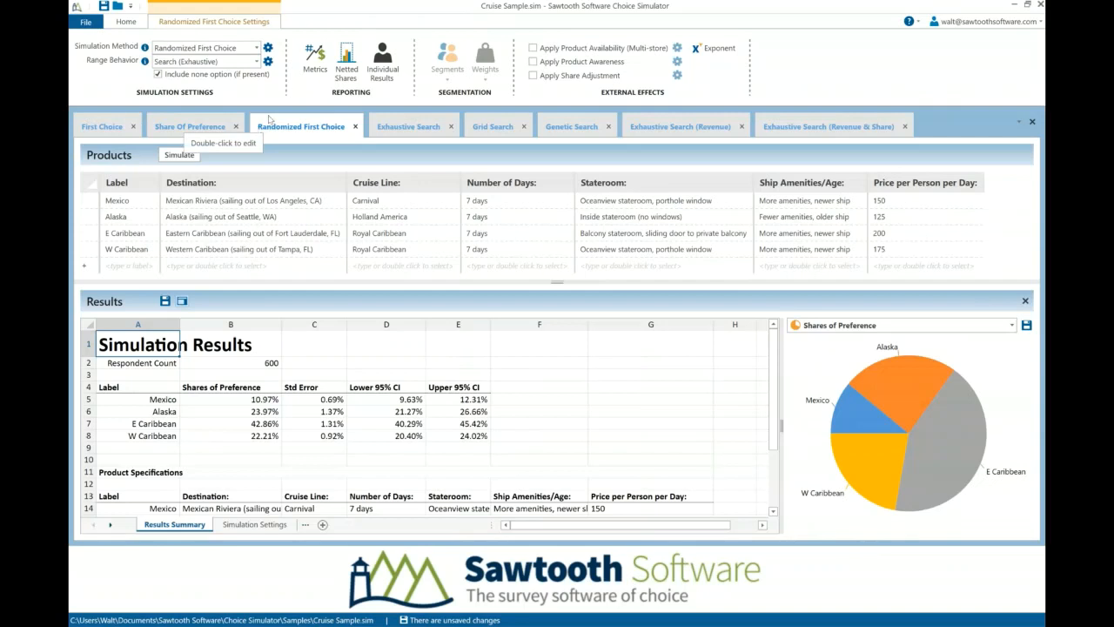
click(257, 48)
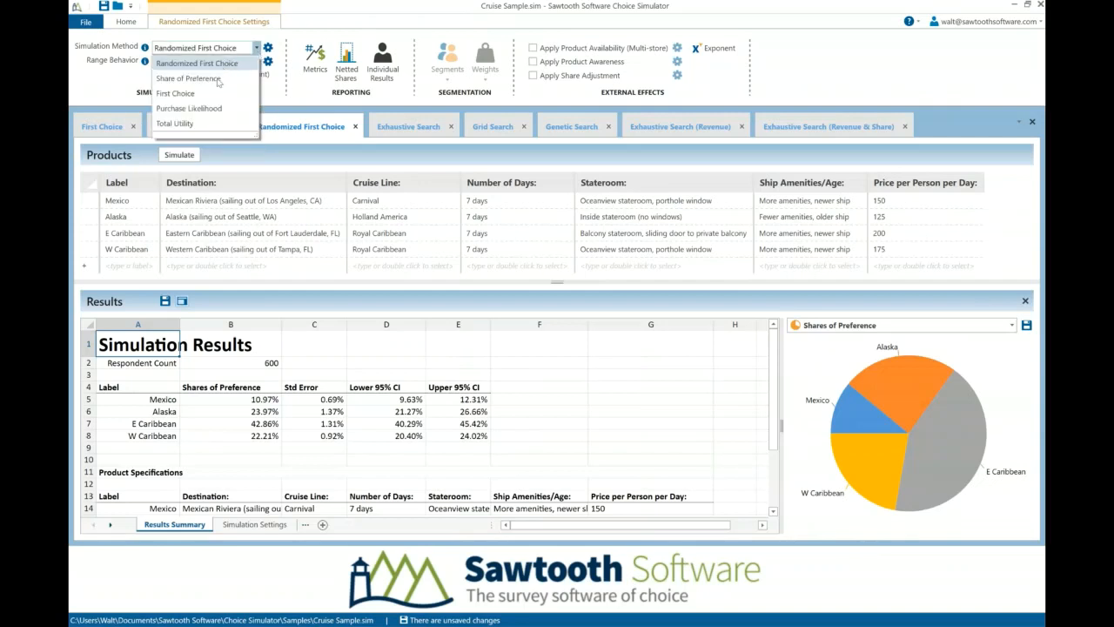
click(257, 49)
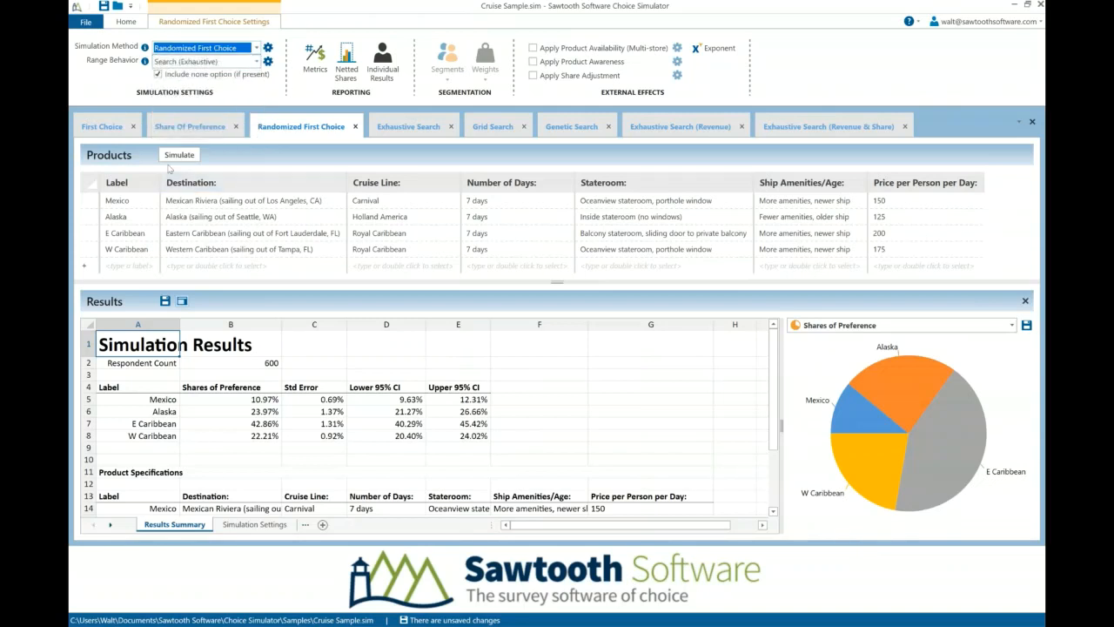
- Report only Shares of Preference, without Revenue, apply these metrics to all scenarios in the exercise, and simulate the Randomized First Choice scenario
click(316, 62)
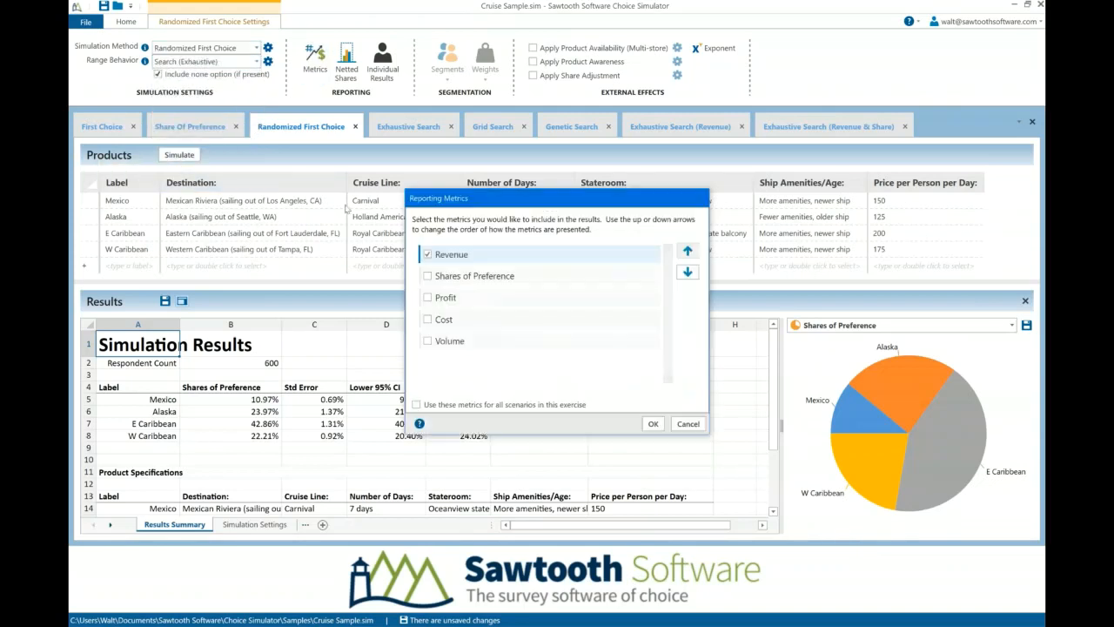
click(416, 405)
click(427, 276)
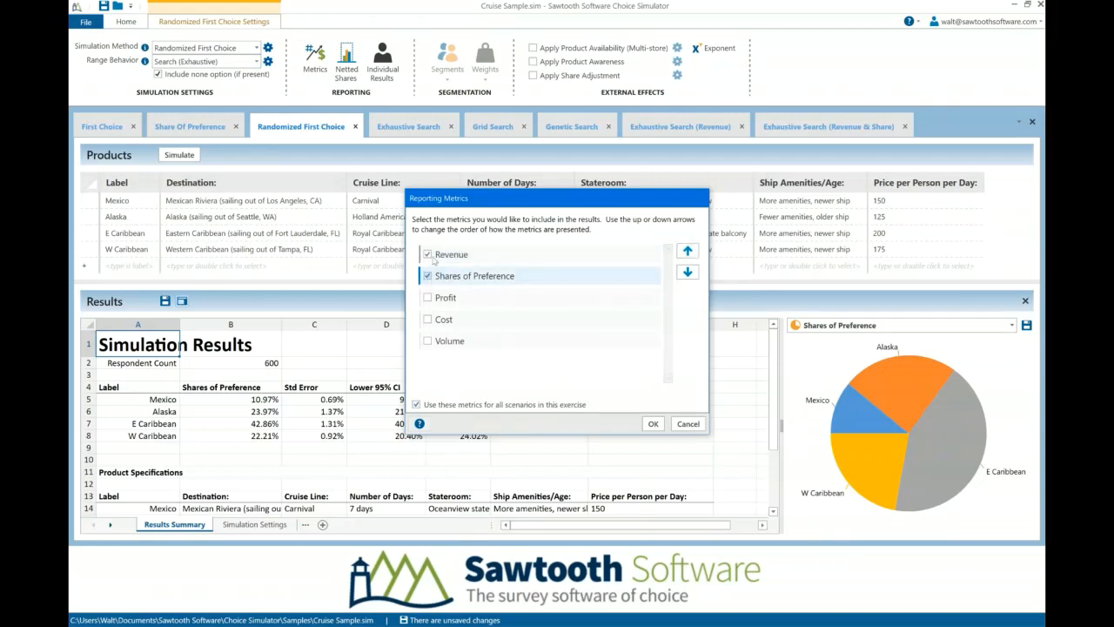
click(428, 254)
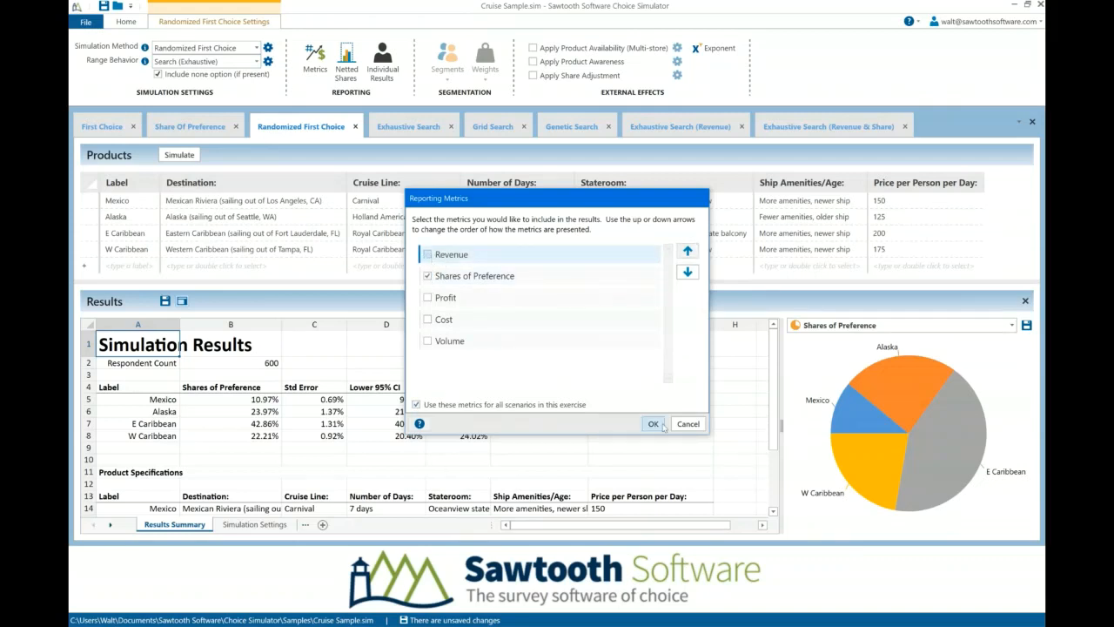
click(653, 424)
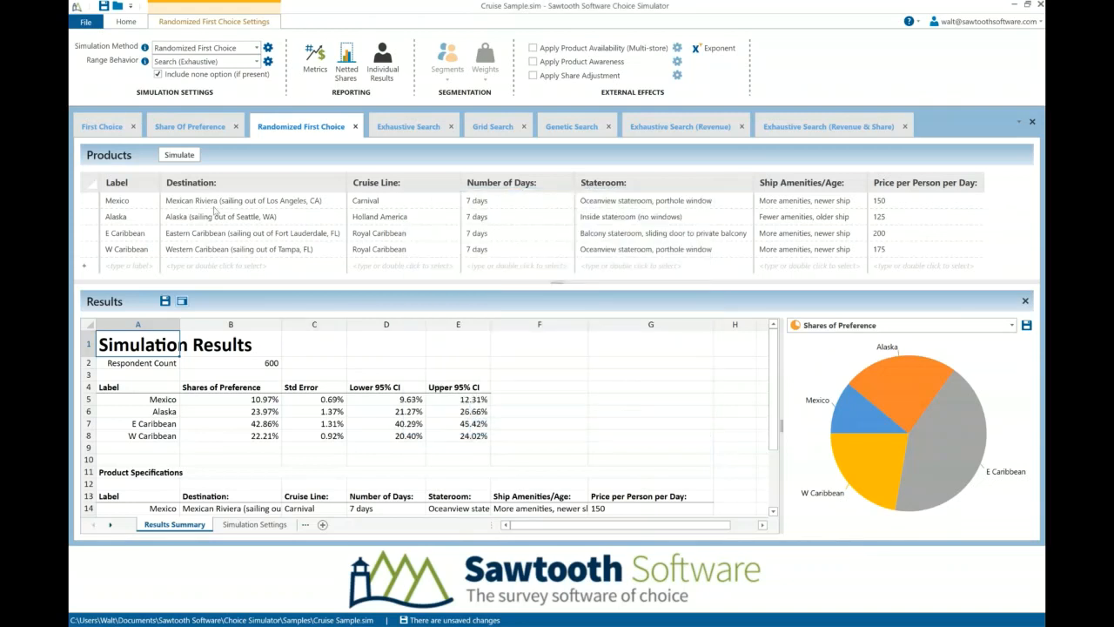
click(190, 156)
- Compare the shares of preference of the Share Of Preference scenario with those of the Randomized First Choice scenario
click(197, 129)
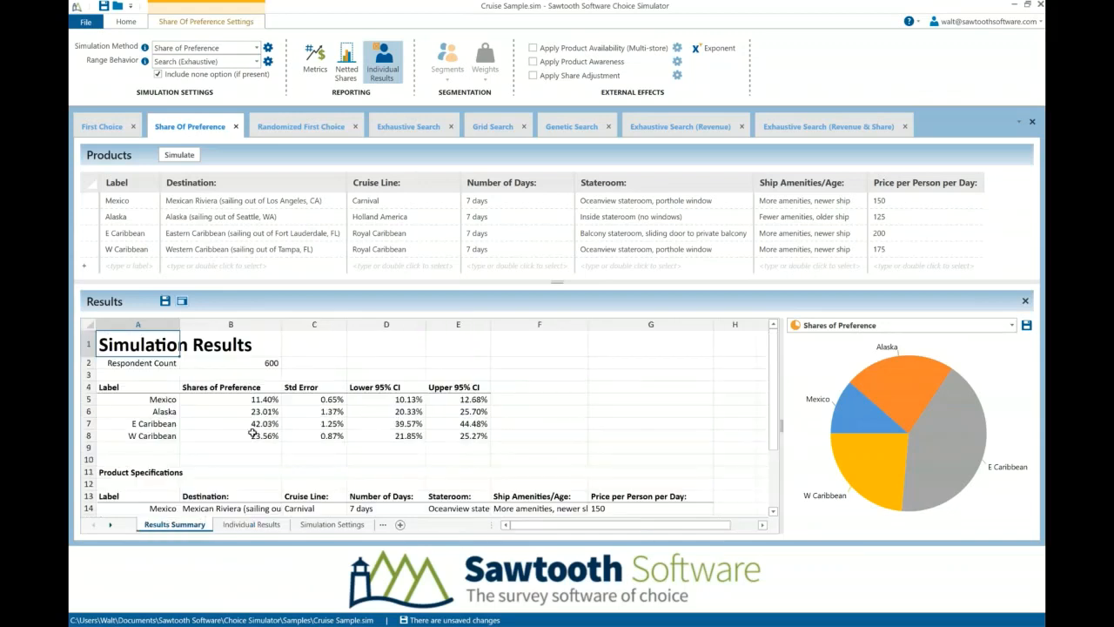
click(307, 129)
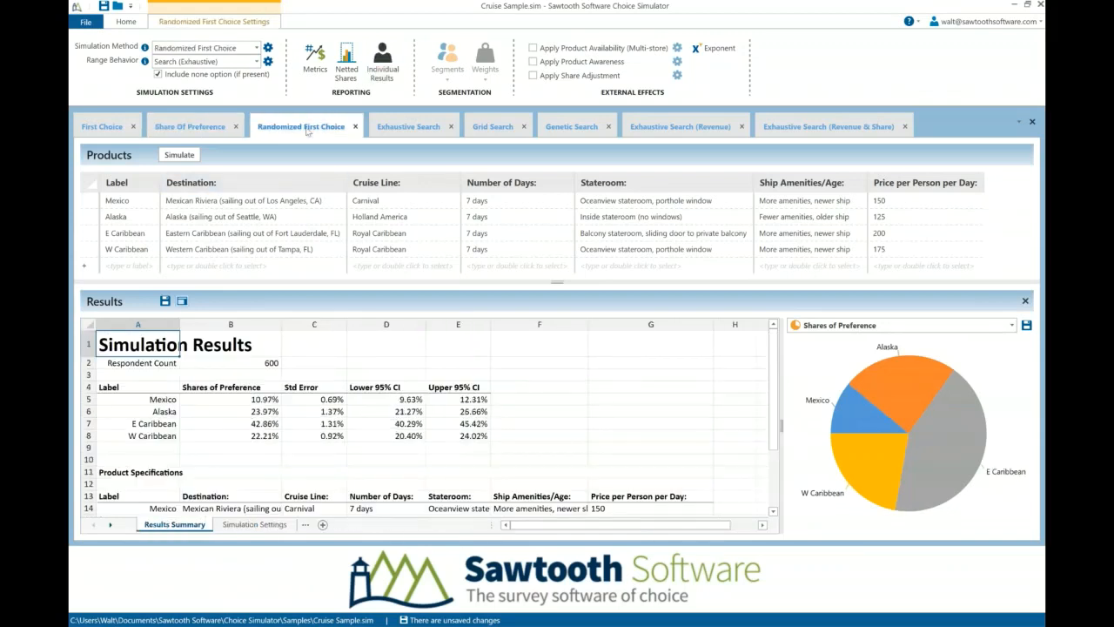
click(198, 128)
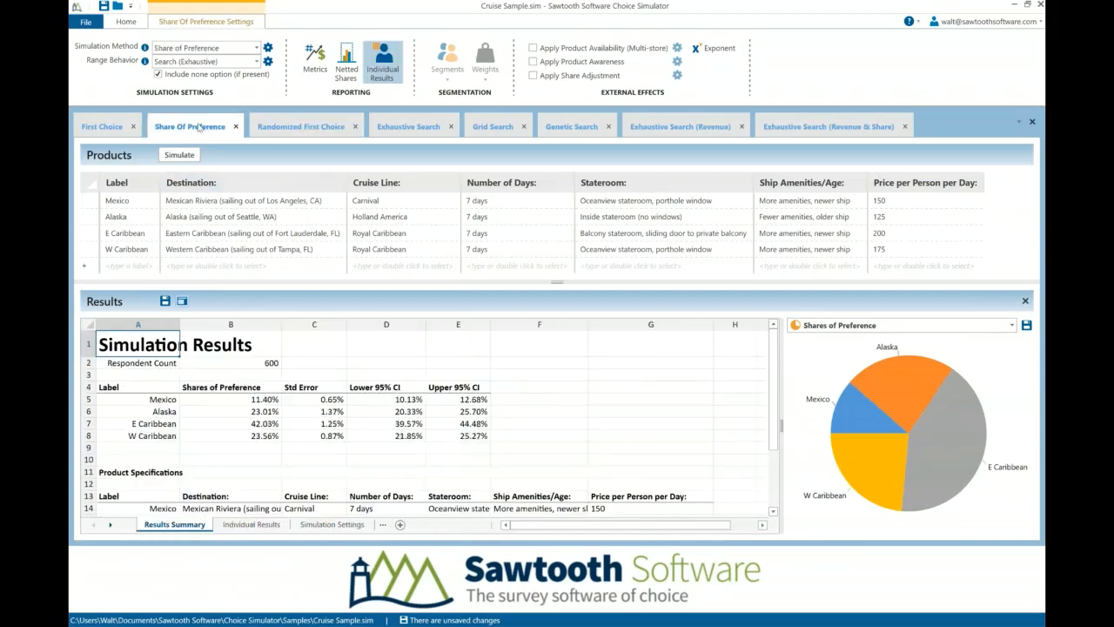
click(298, 131)
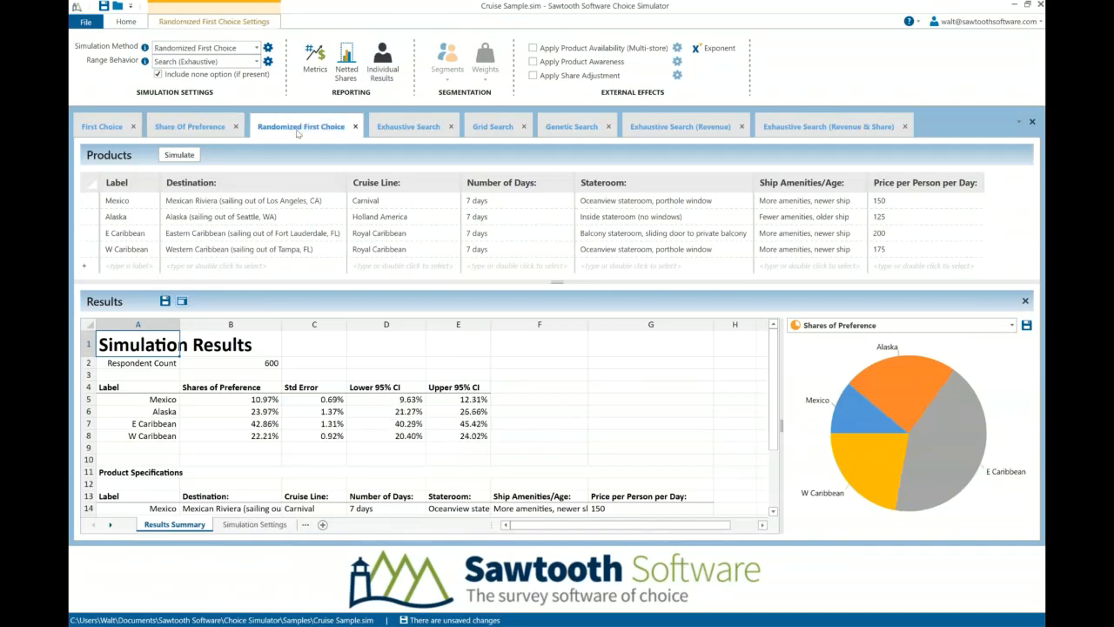
click(193, 126)
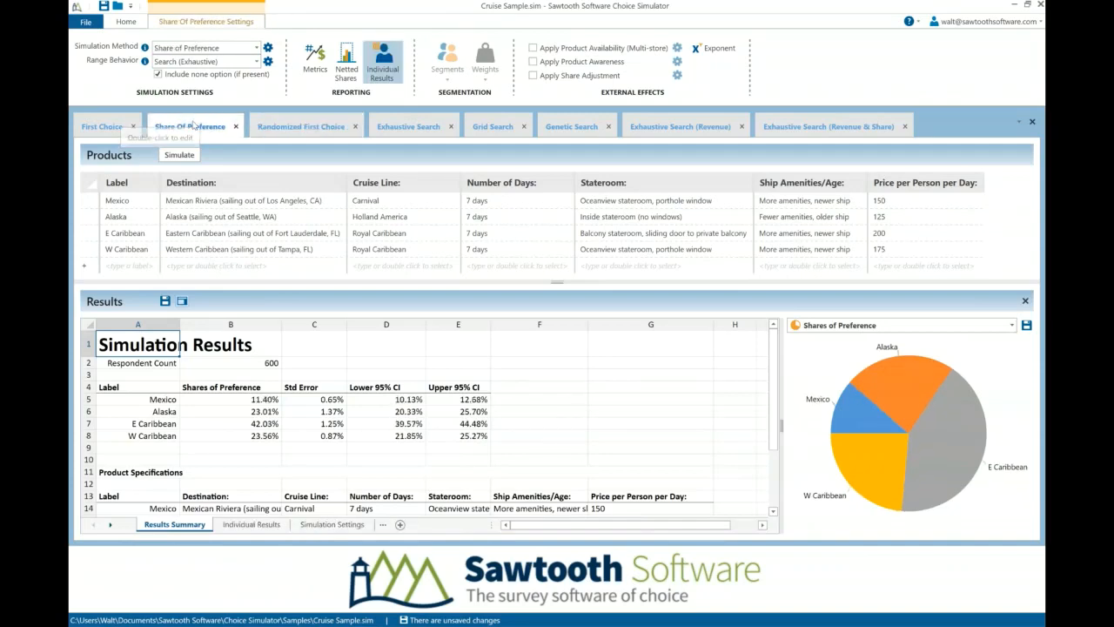
click(302, 127)
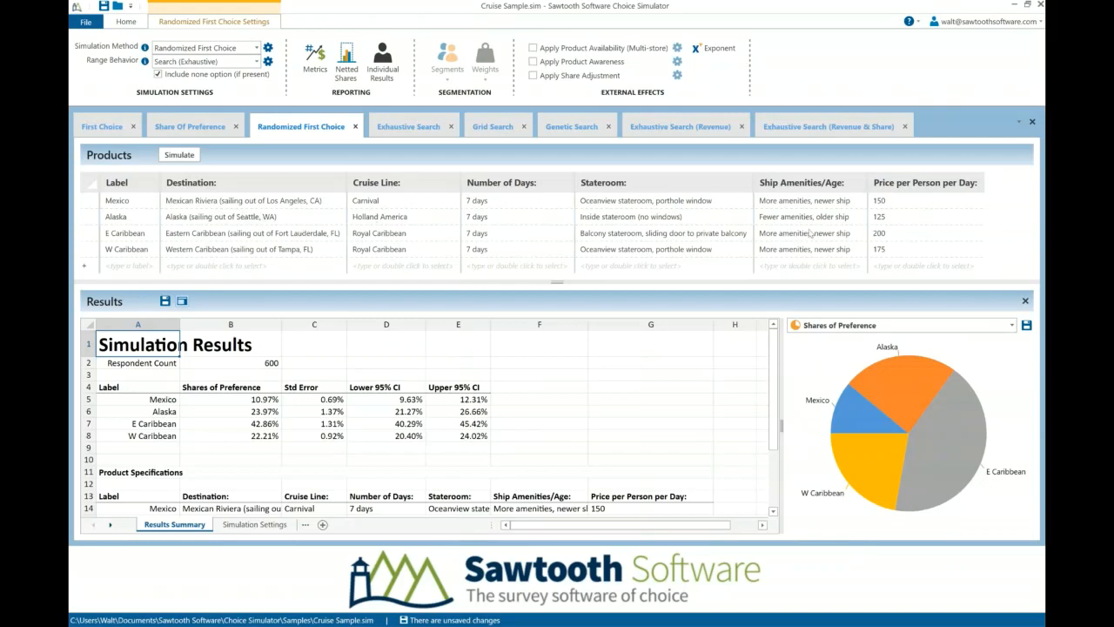
- Set Mexico's price per person per day to 125 in the Randomized First Choice scenario, and duplicate that scenario
click(905, 204)
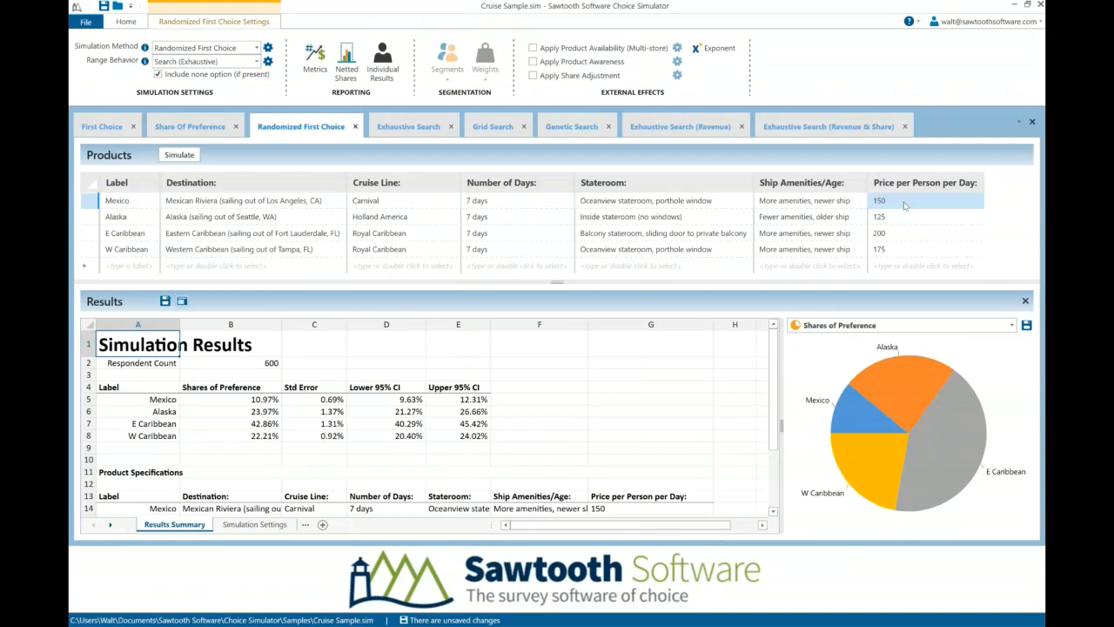
text(1)
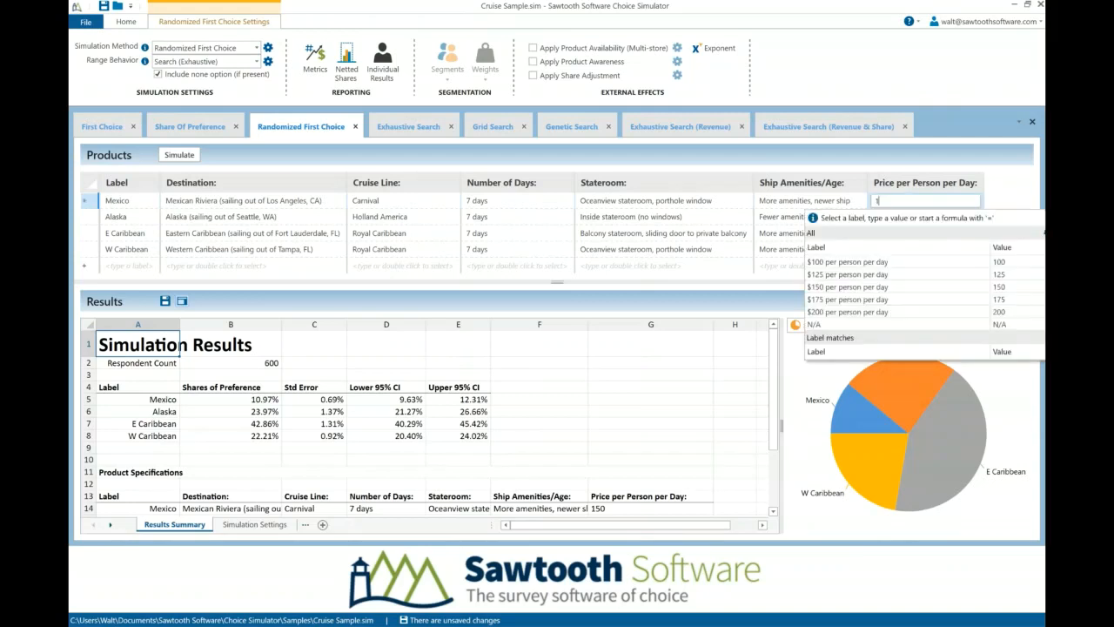
text(25)
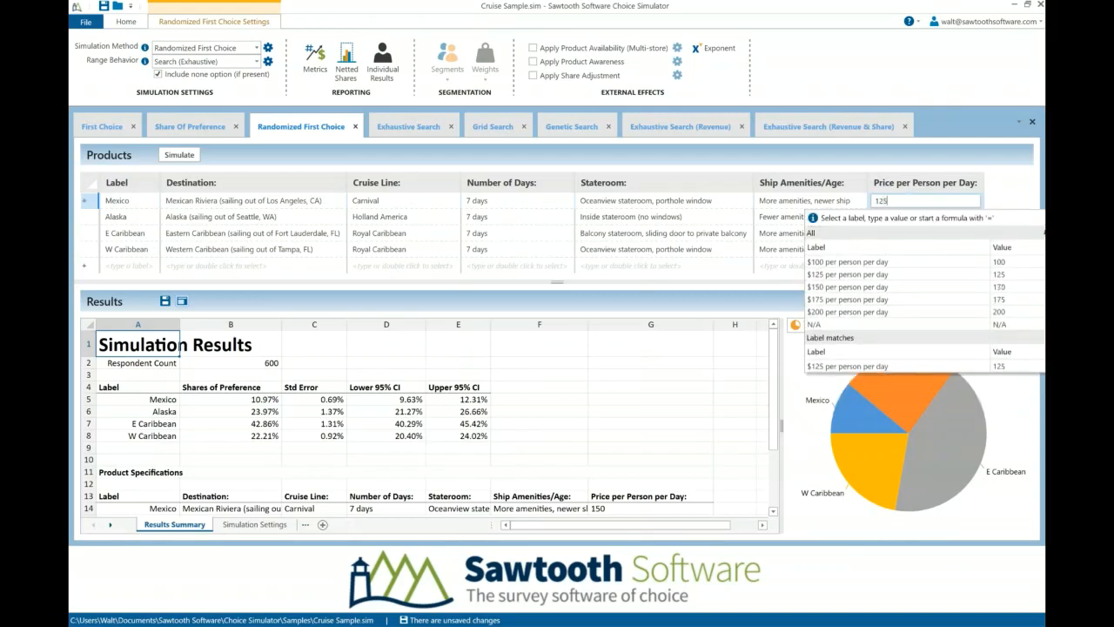
key(Return)
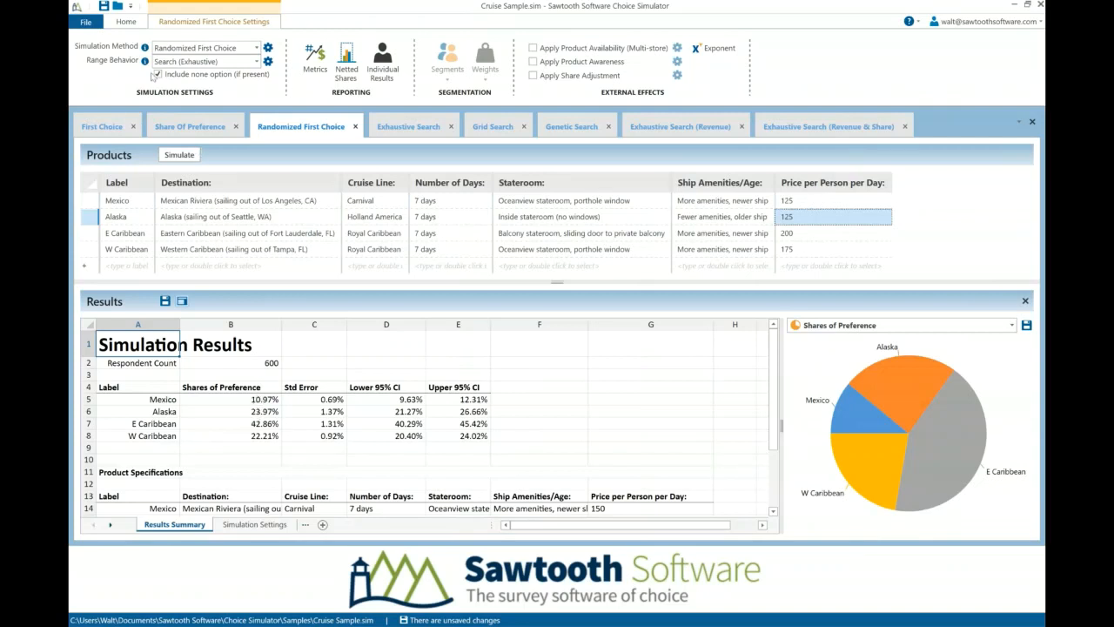
click(125, 21)
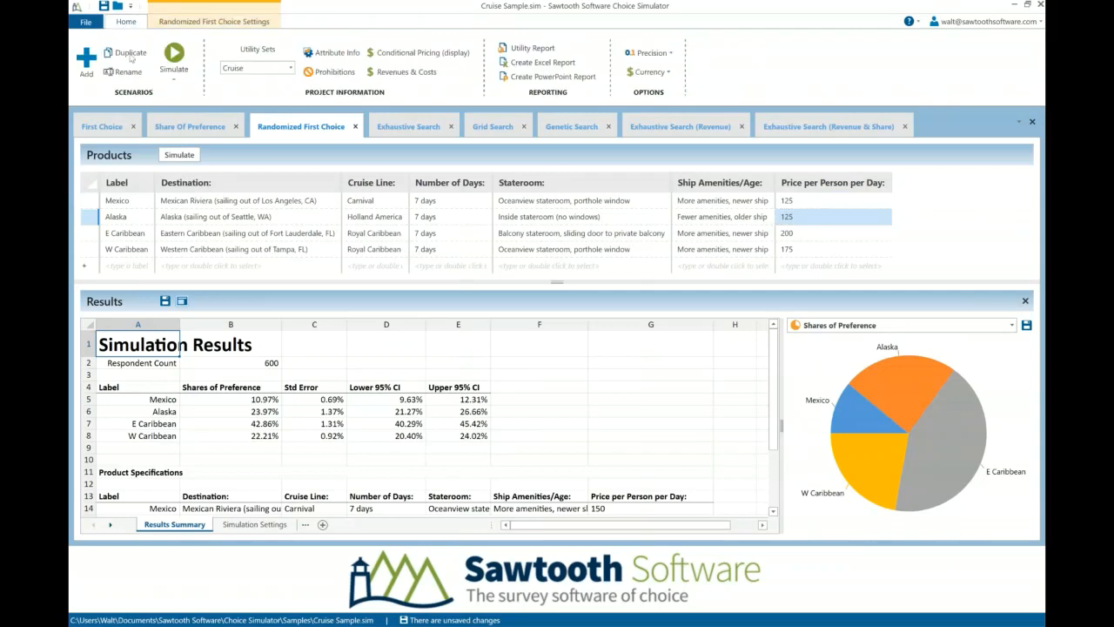
click(131, 55)
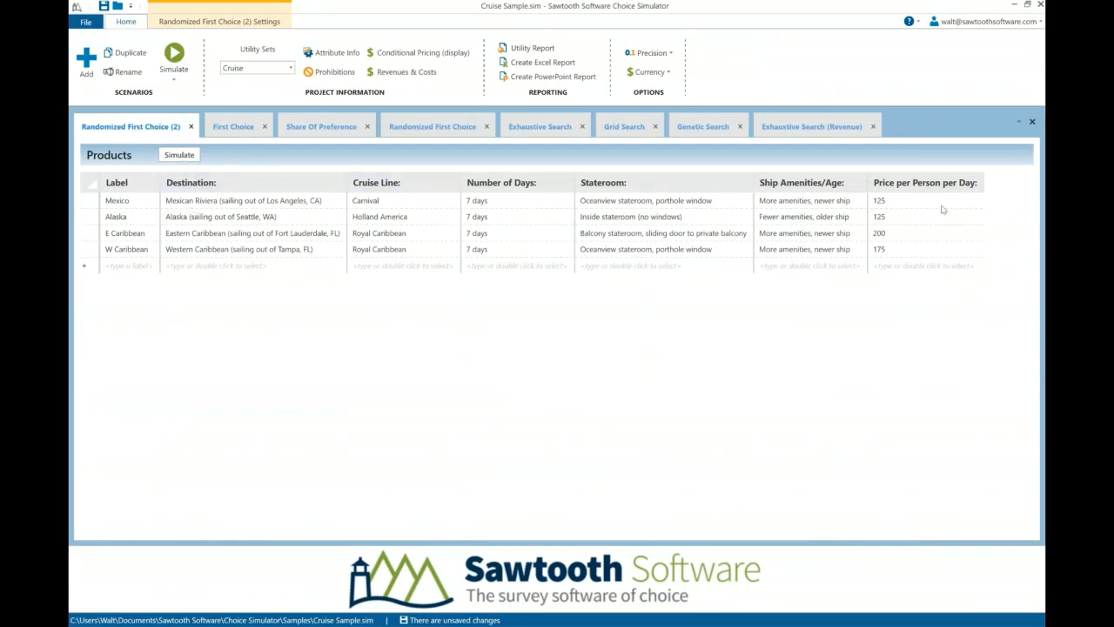
click(902, 202)
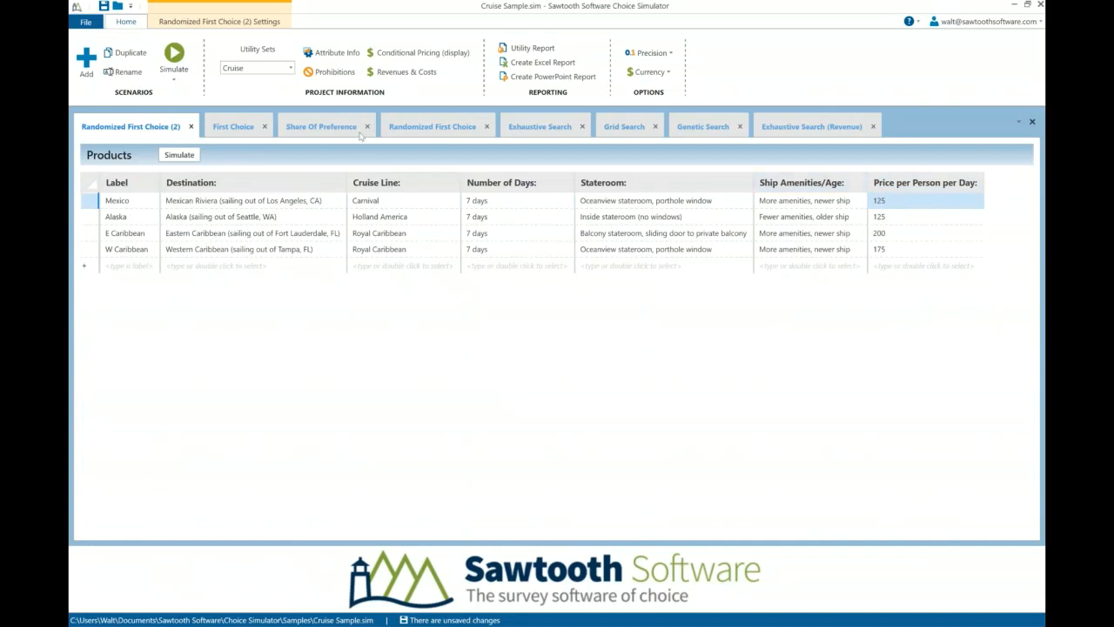
- Set Mexico's price per person per day to 150 in the original Randomized First Choice scenario
click(428, 127)
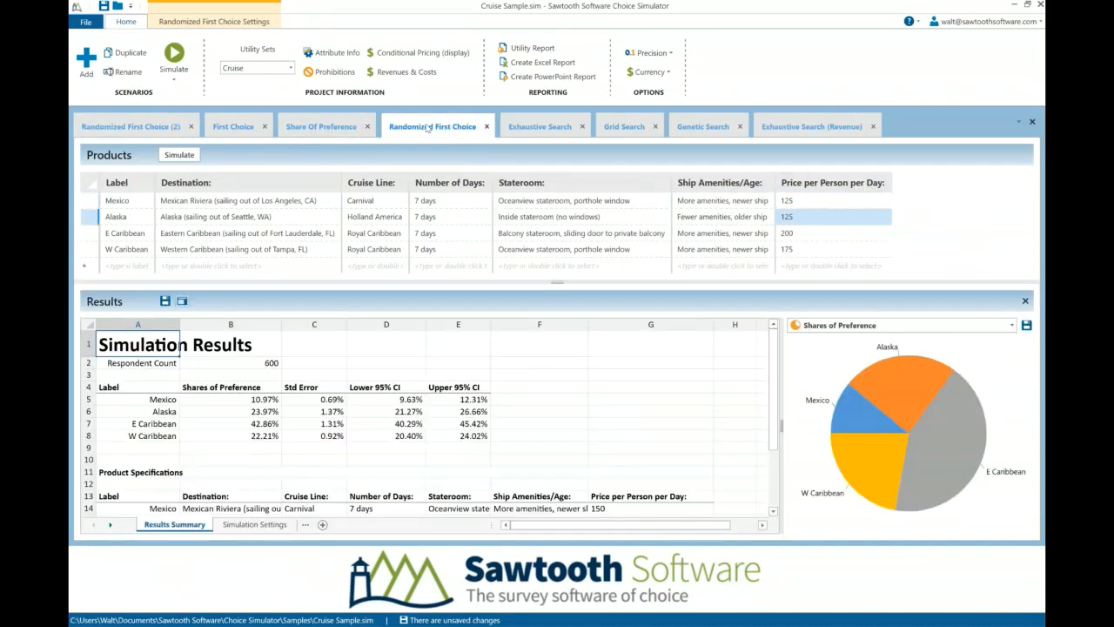
click(801, 203)
text(1)
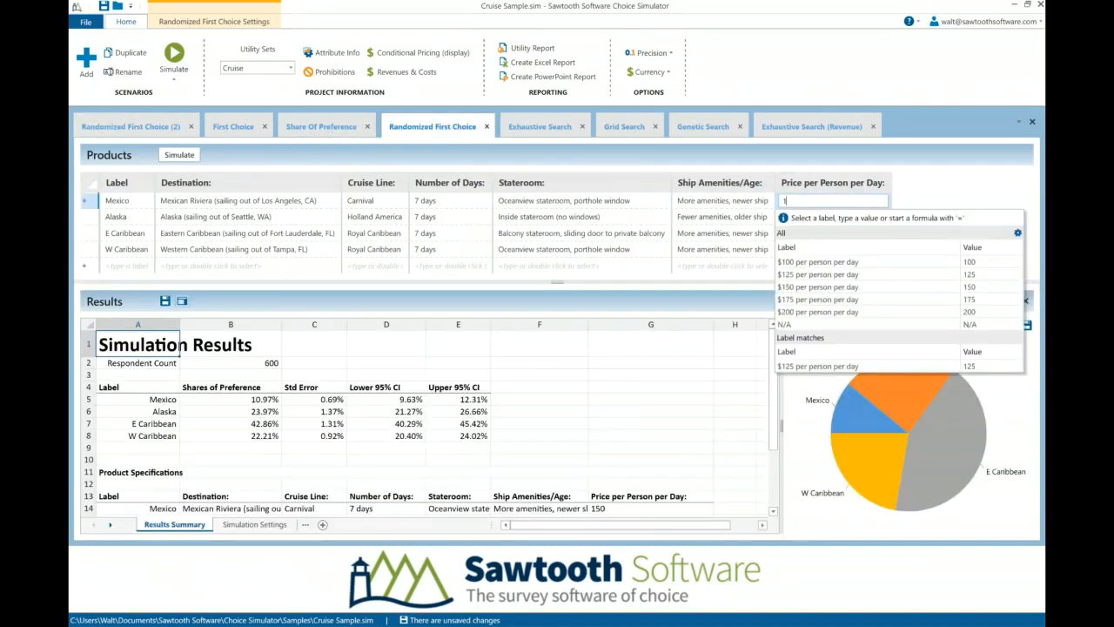
text(50)
key(Return)
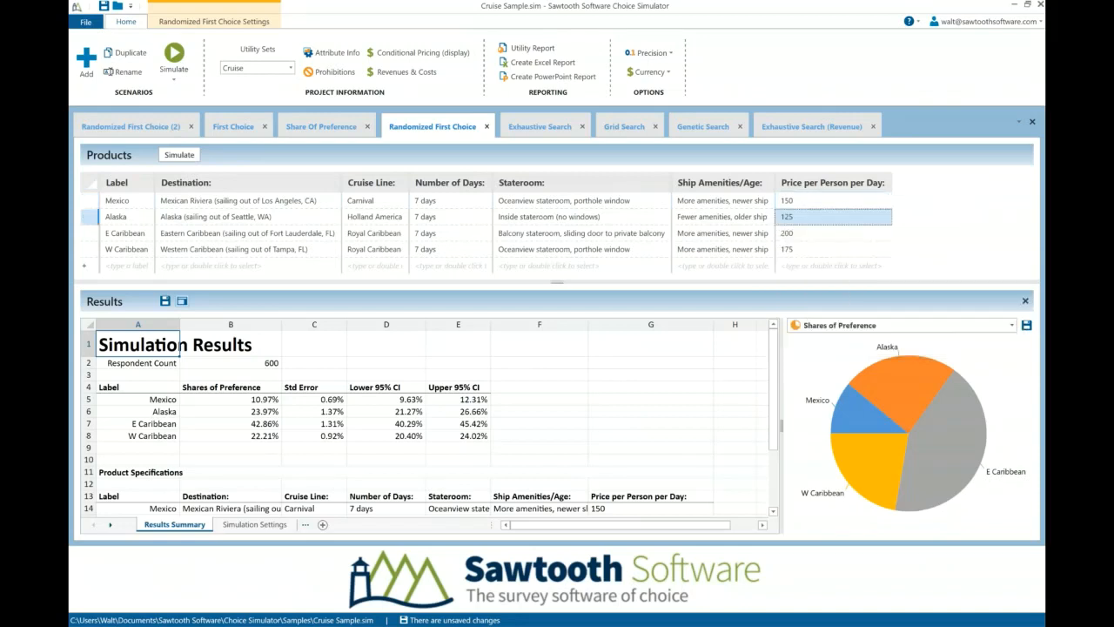
- Simulate the duplicated Randomized First Choice scenario and compare its shares of preference with those of the original scenario
click(142, 128)
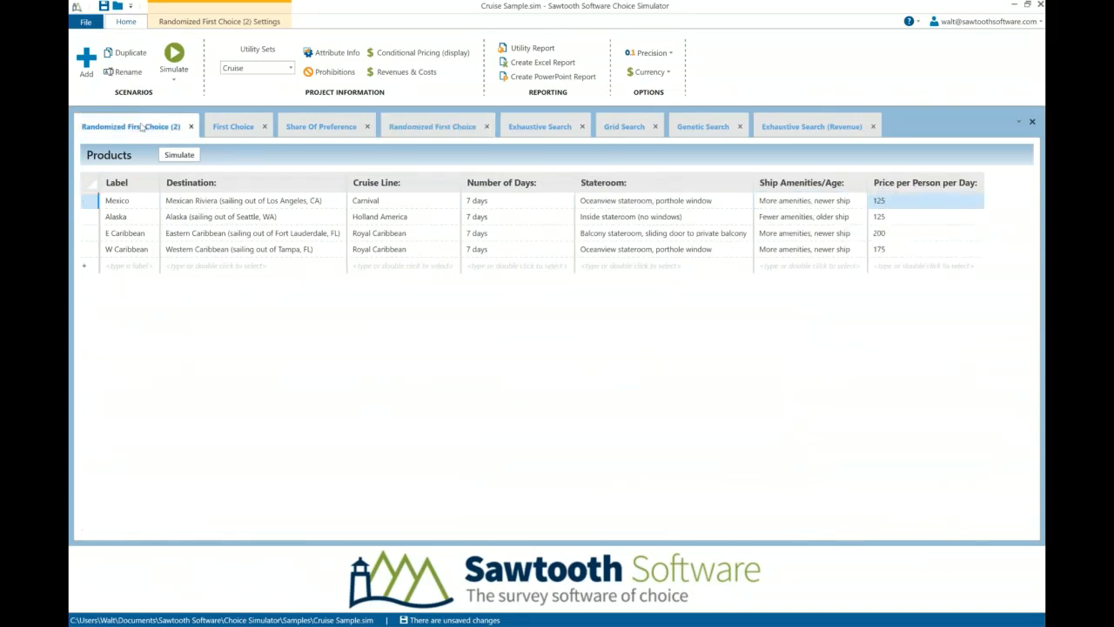
click(177, 155)
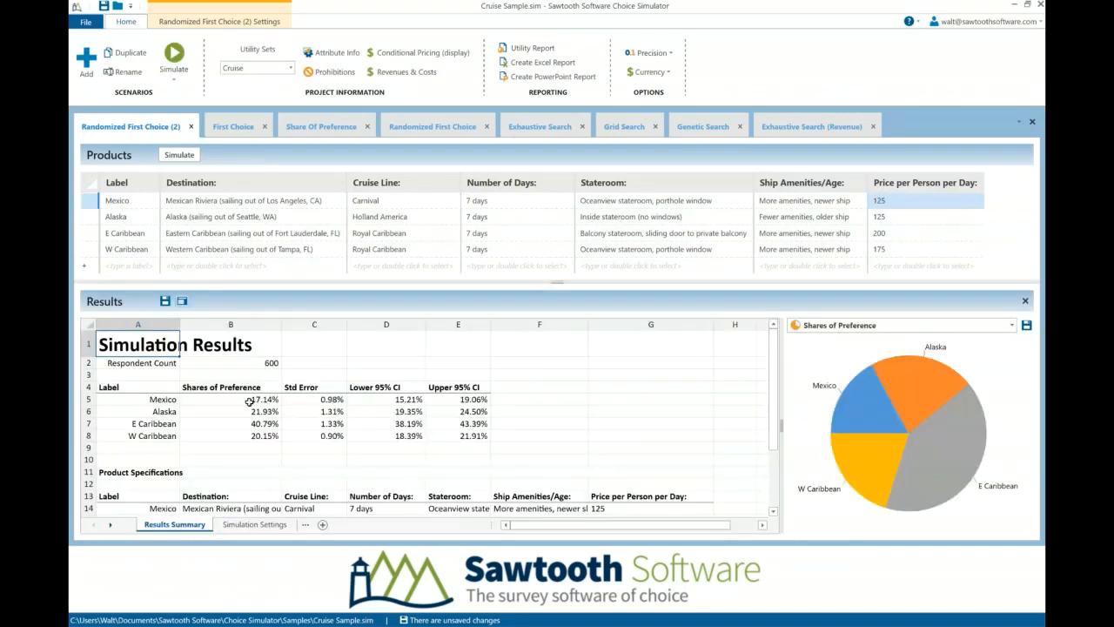
click(441, 131)
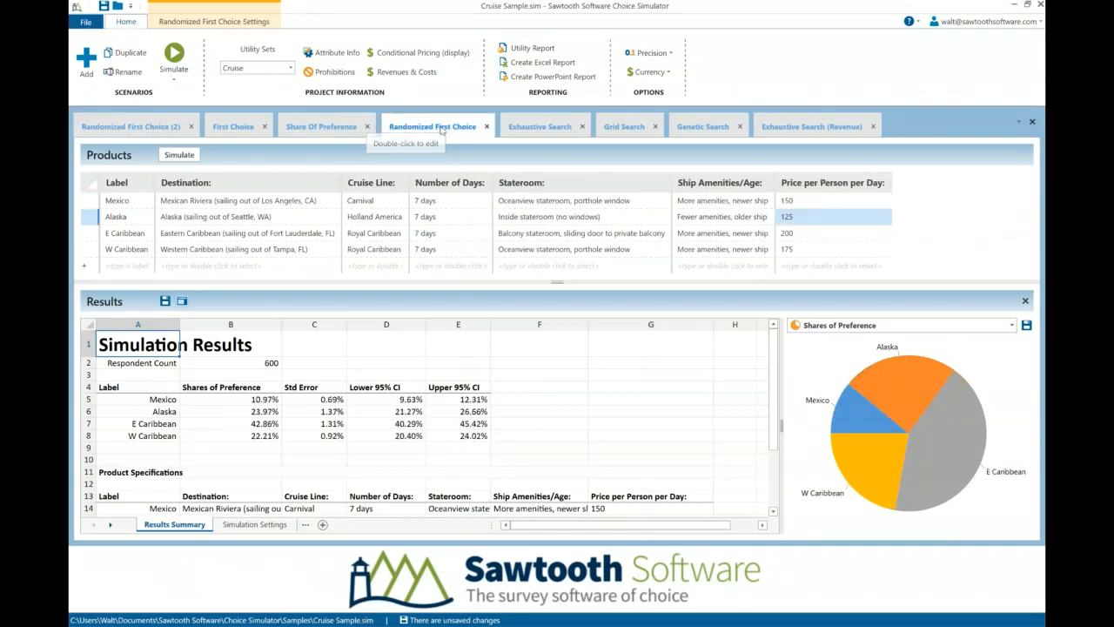
click(116, 127)
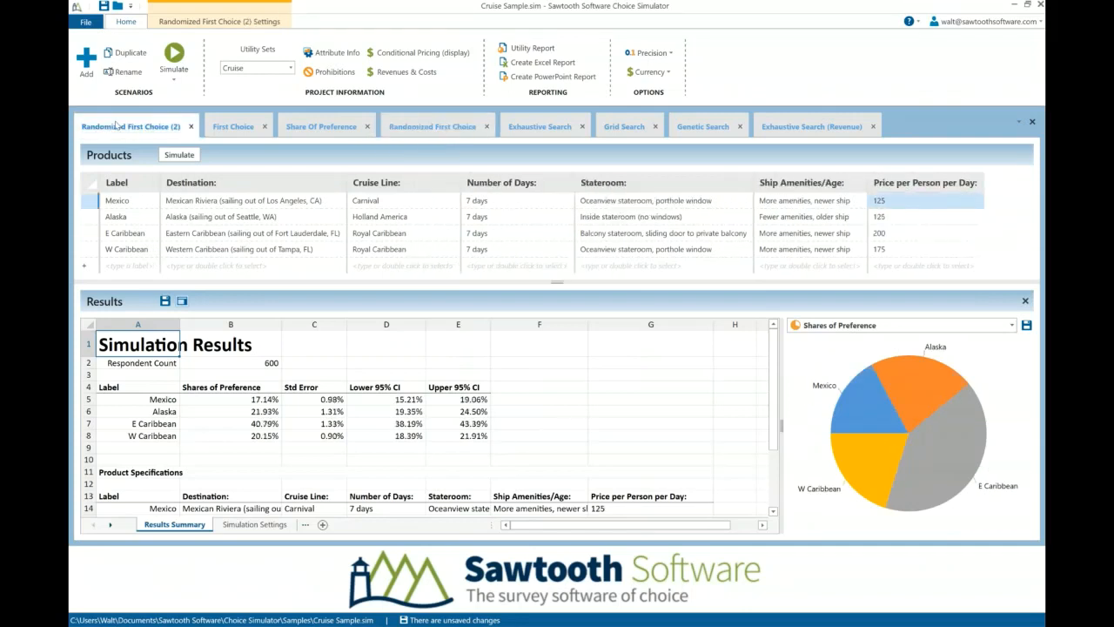
click(428, 131)
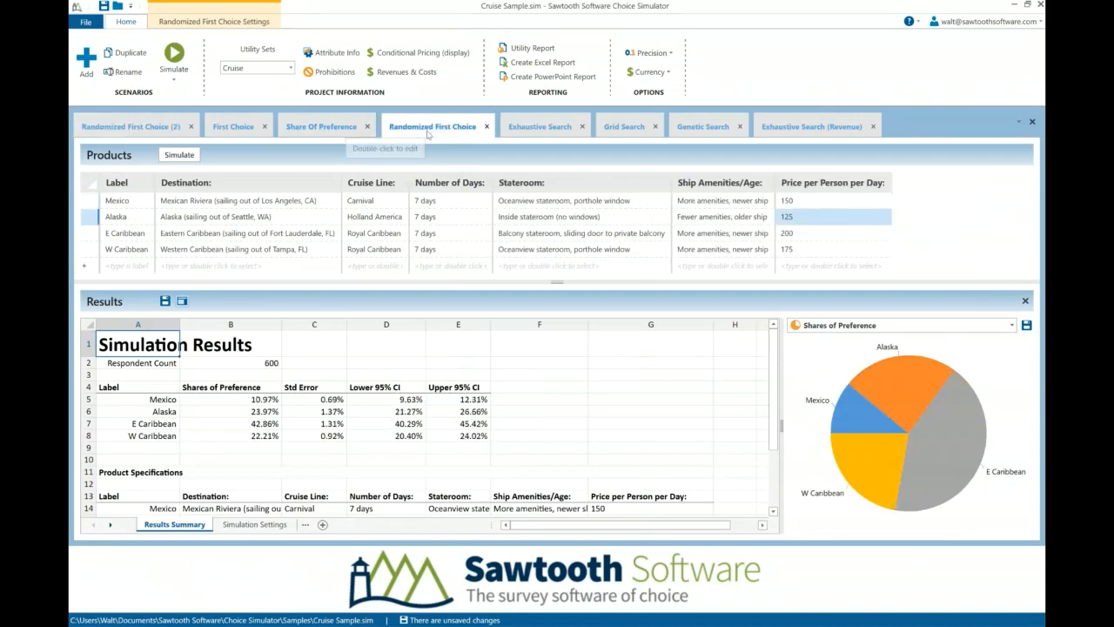
click(119, 129)
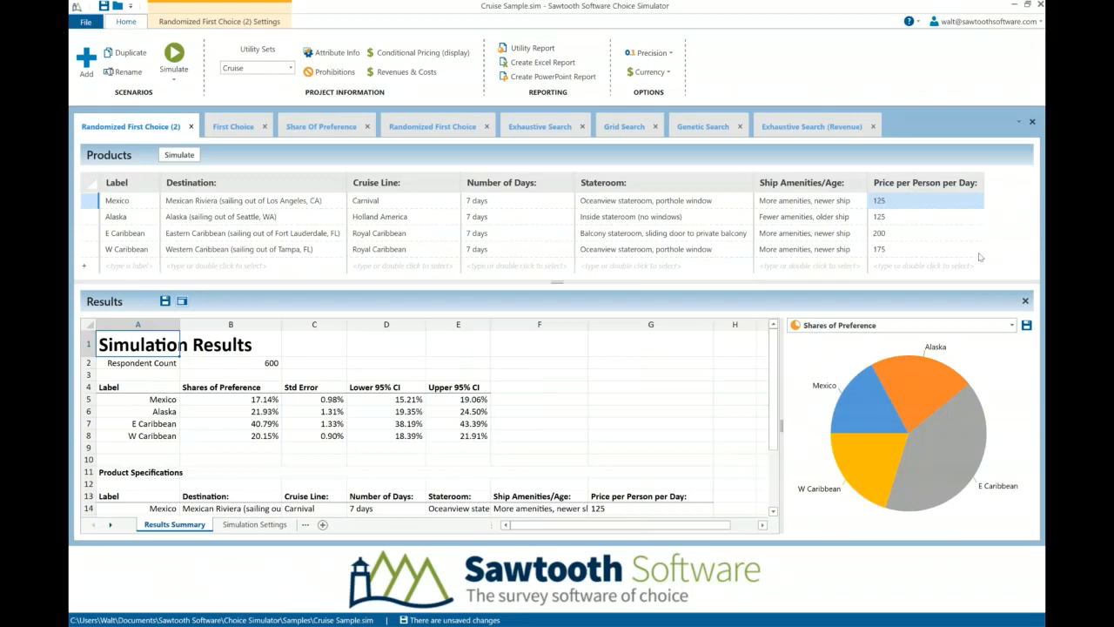
- Set Mexico's price per person per day to 100 in the duplicated scenario and rerun the simulation
double_click(908, 202)
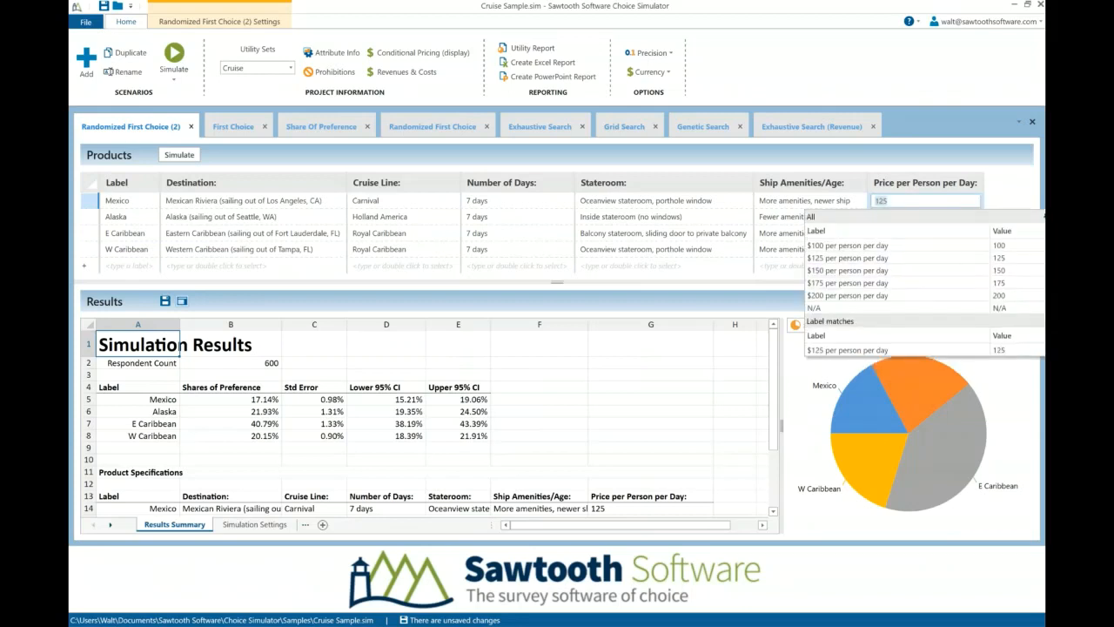
text(1)
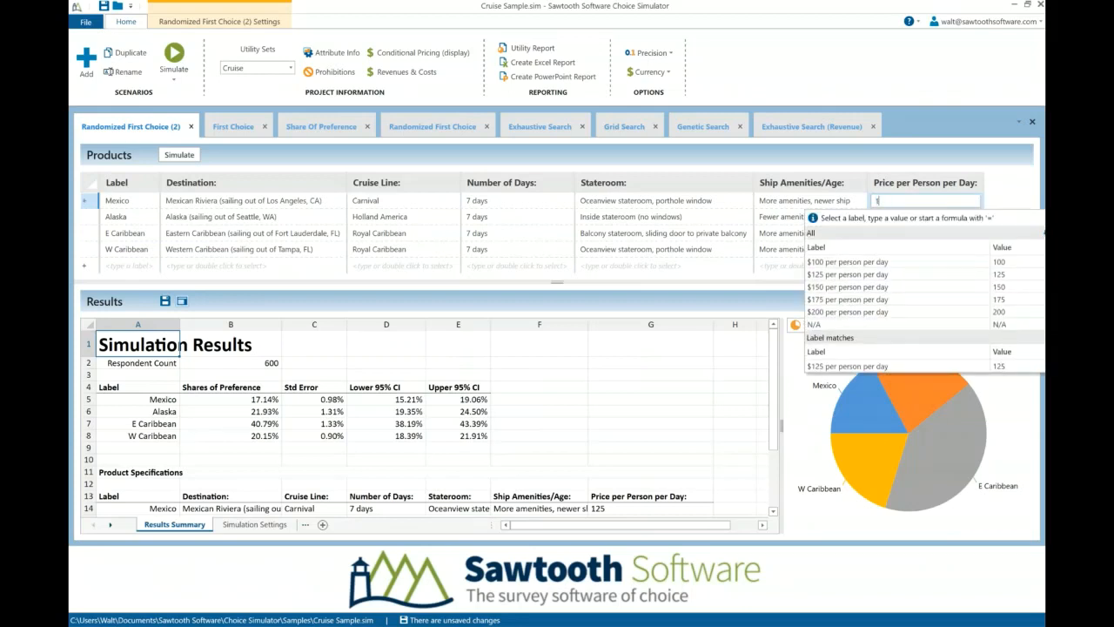
text(00)
key(Return)
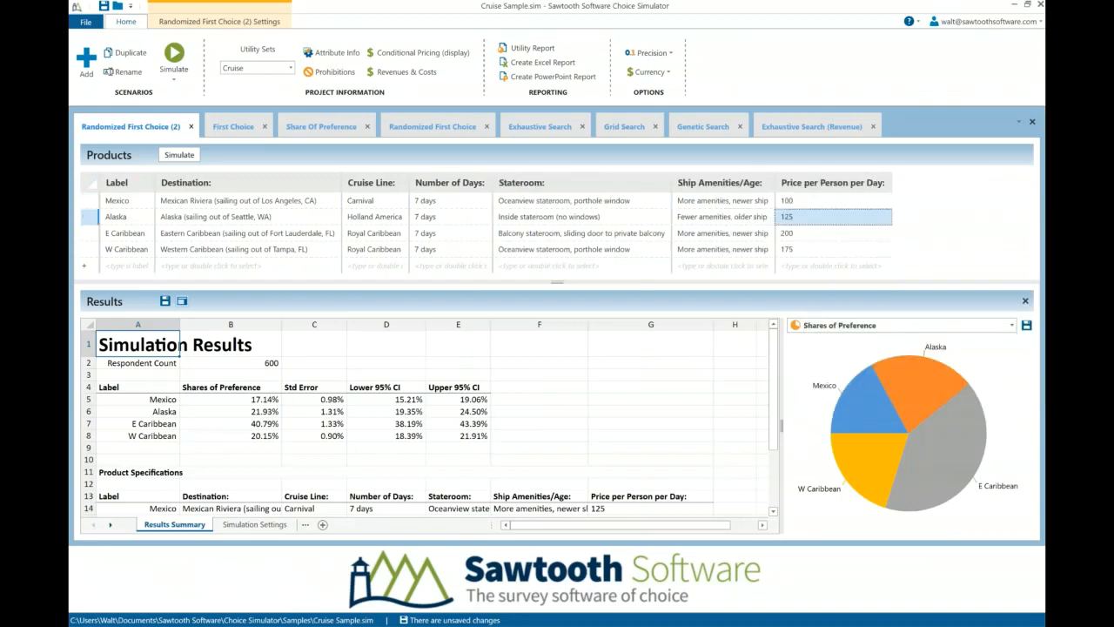
click(183, 156)
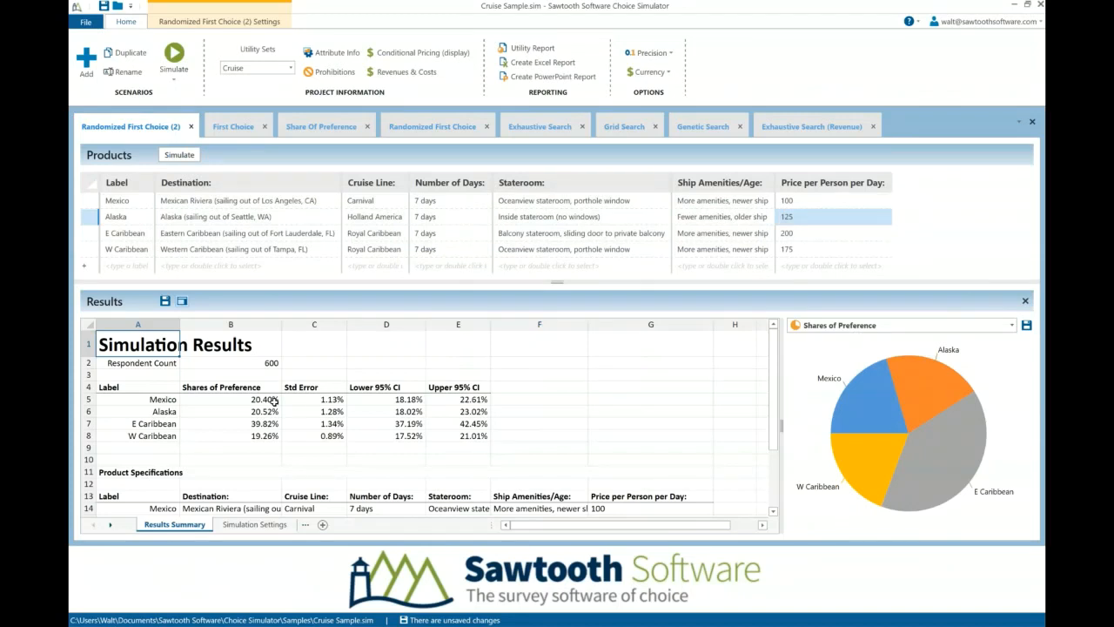
- Set Mexico's price per person per day to the intermediate value 112 in the duplicated scenario
click(826, 202)
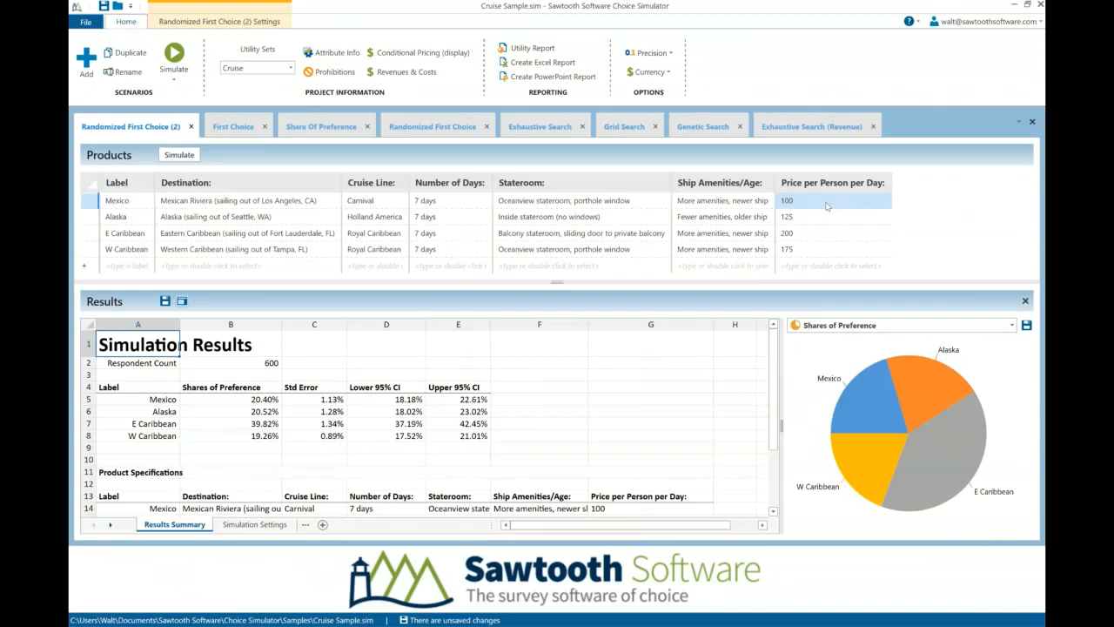
double_click(827, 207)
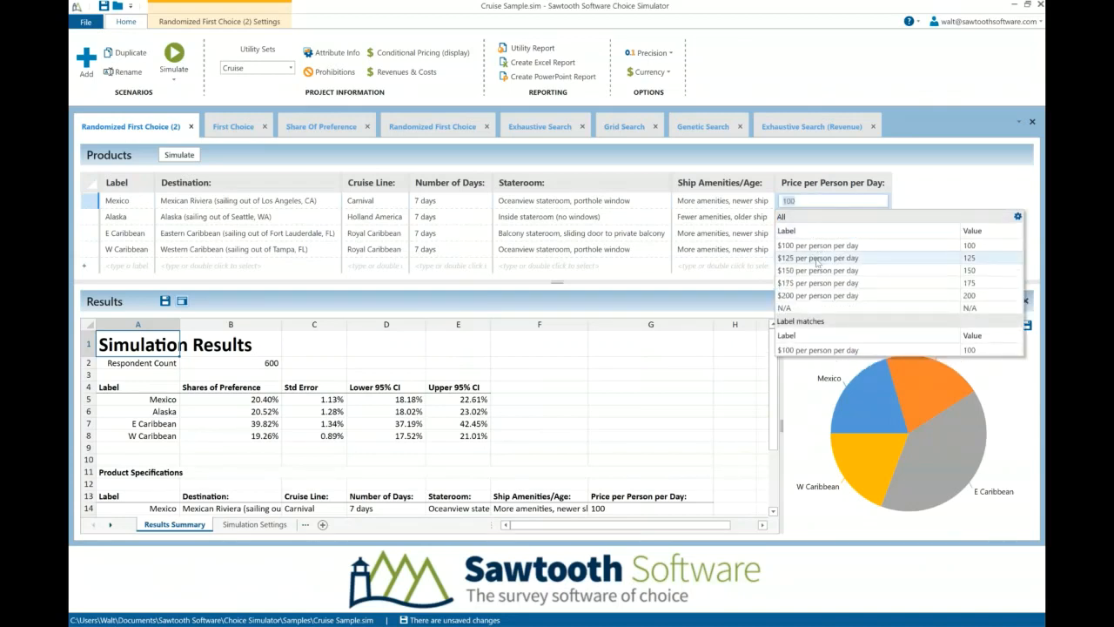
click(837, 201)
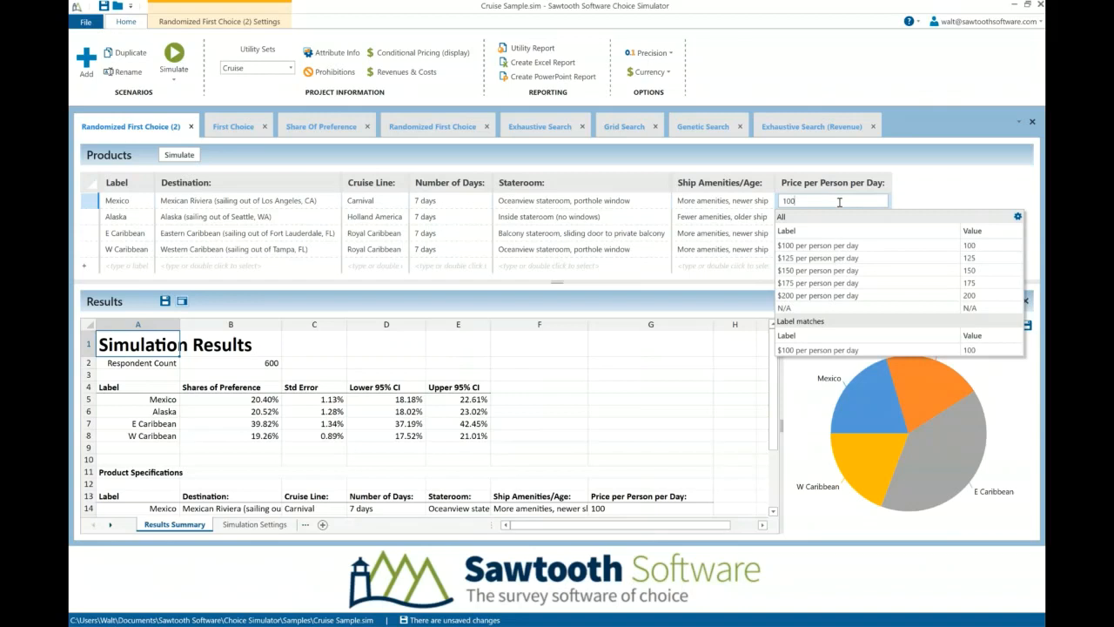
key(BackSpace)
key(BackSpace)
text(12)
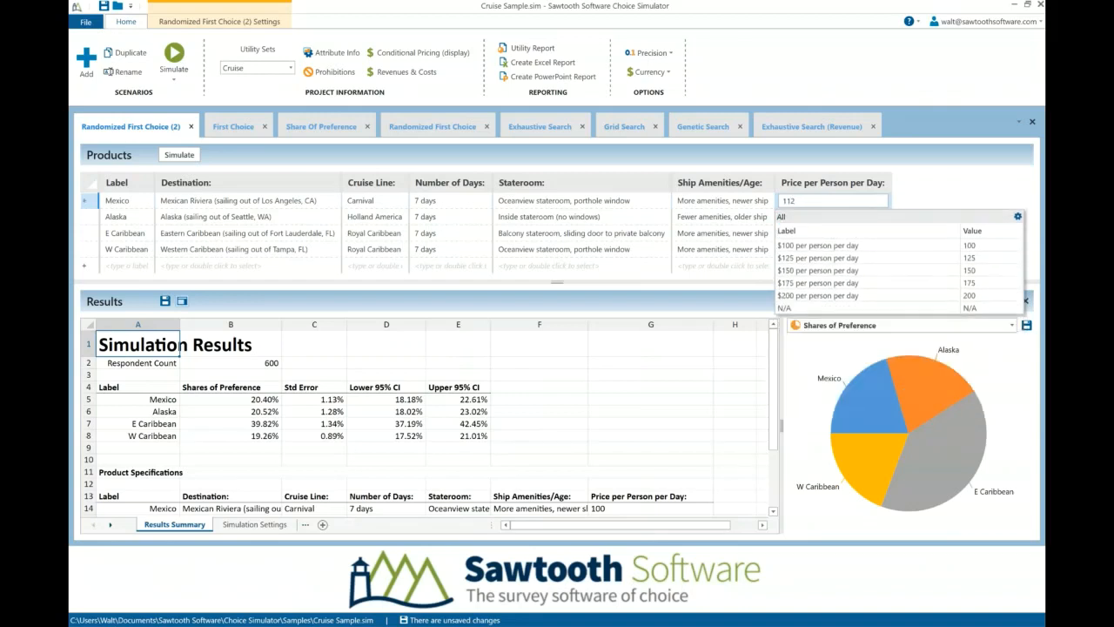
key(Return)
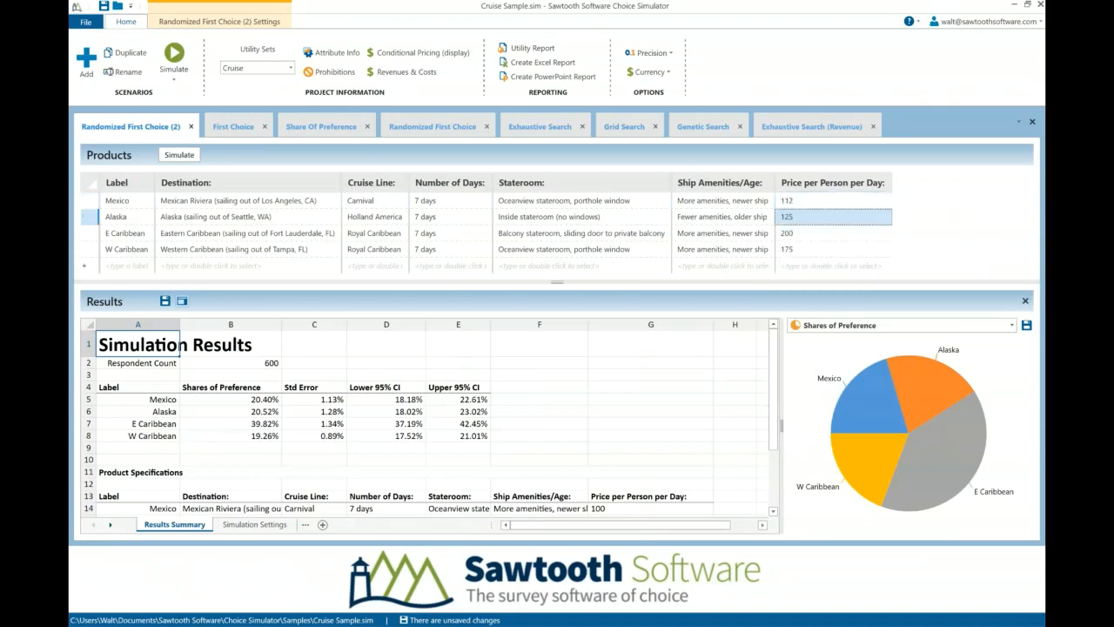
- Rerun the simulation of the duplicated Randomized First Choice scenario with Mexico's current price of 112
click(830, 205)
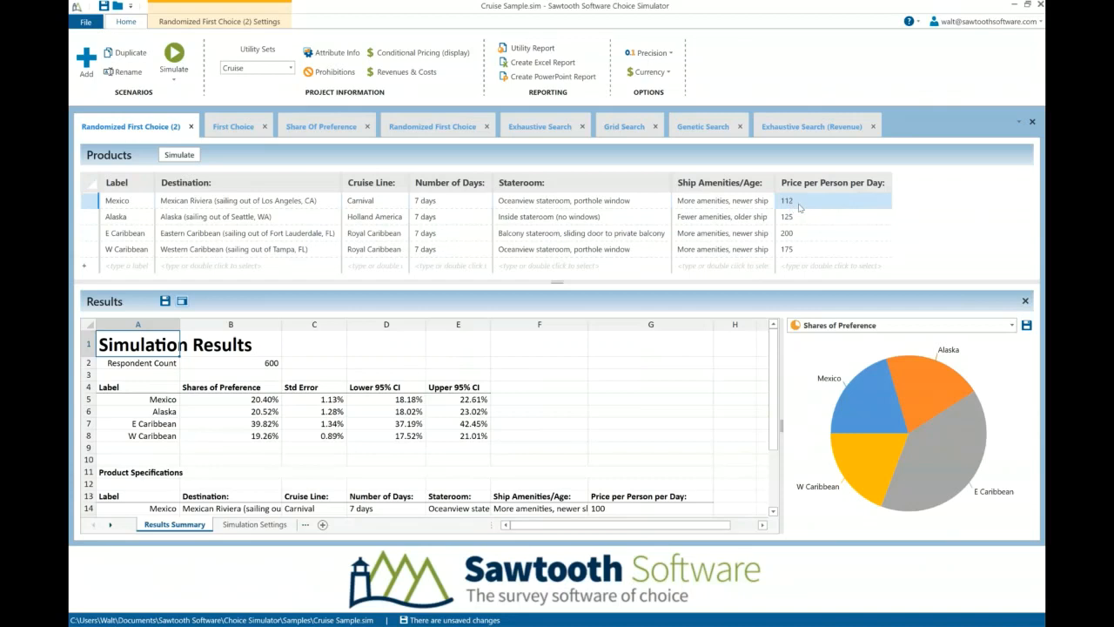
click(178, 155)
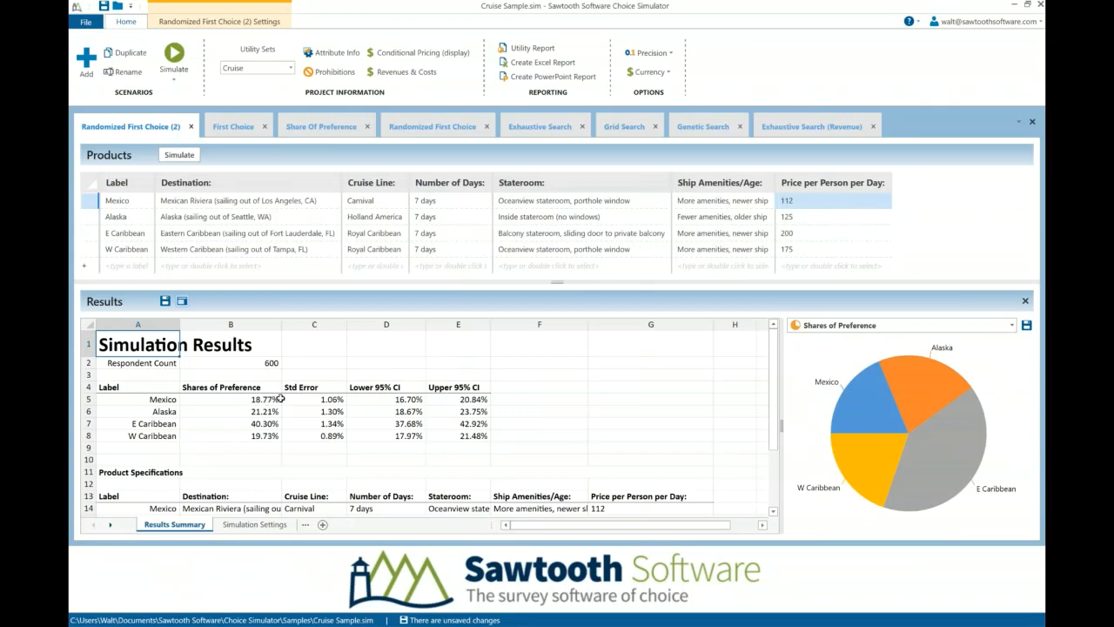
- Set Mexico's price per person per day to the out-of-range value 90 in the duplicated Randomized First Choice scenario
double_click(813, 207)
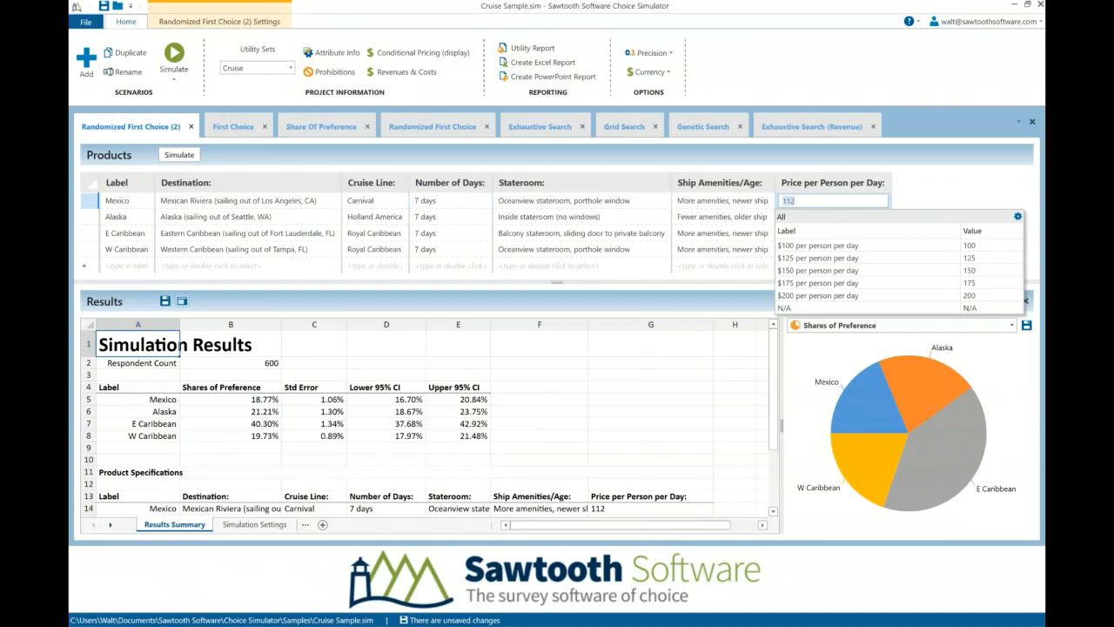
text(9)
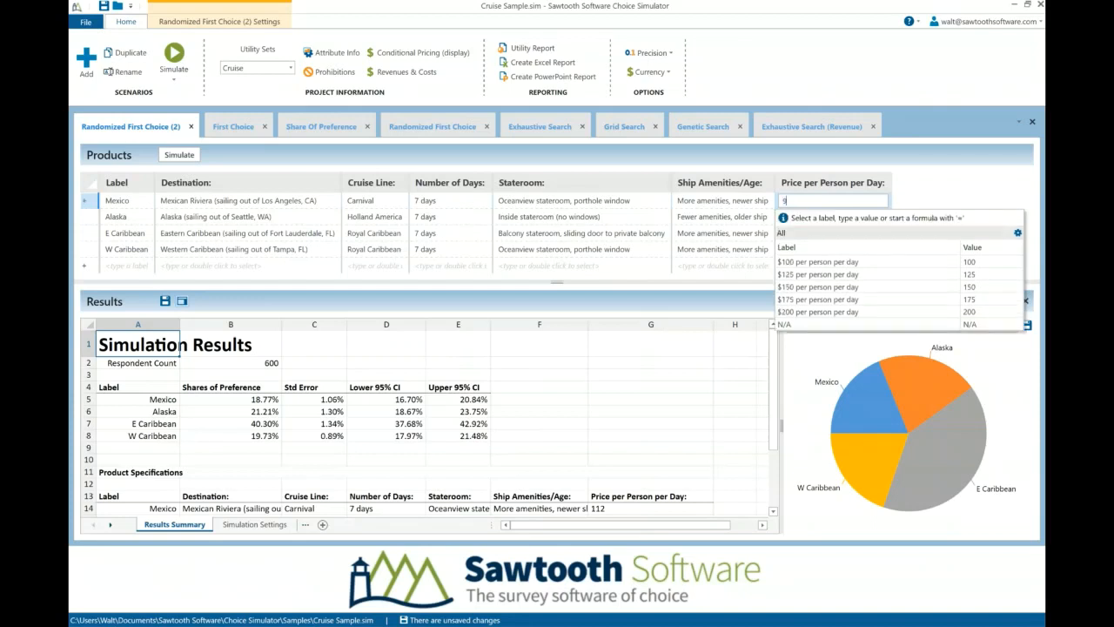
text(0)
key(Return)
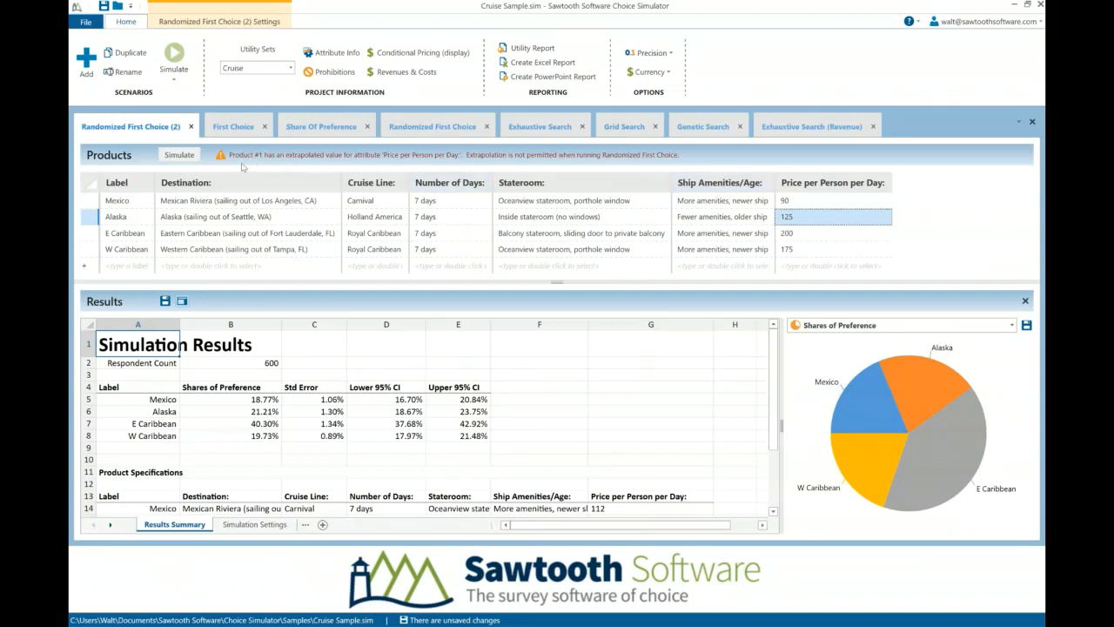
click(800, 203)
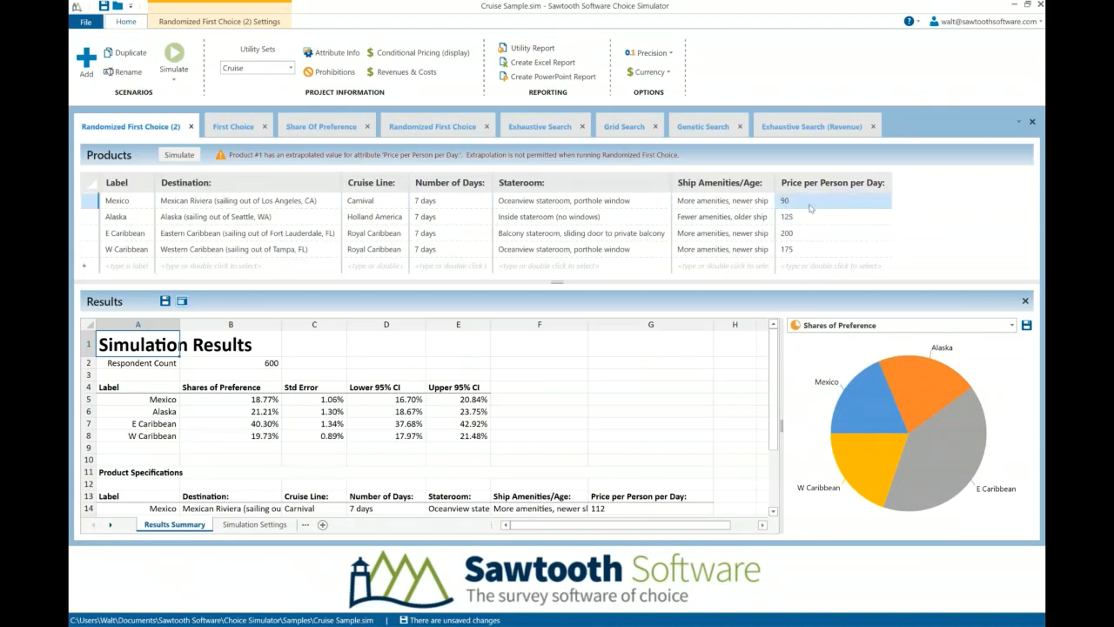
click(810, 207)
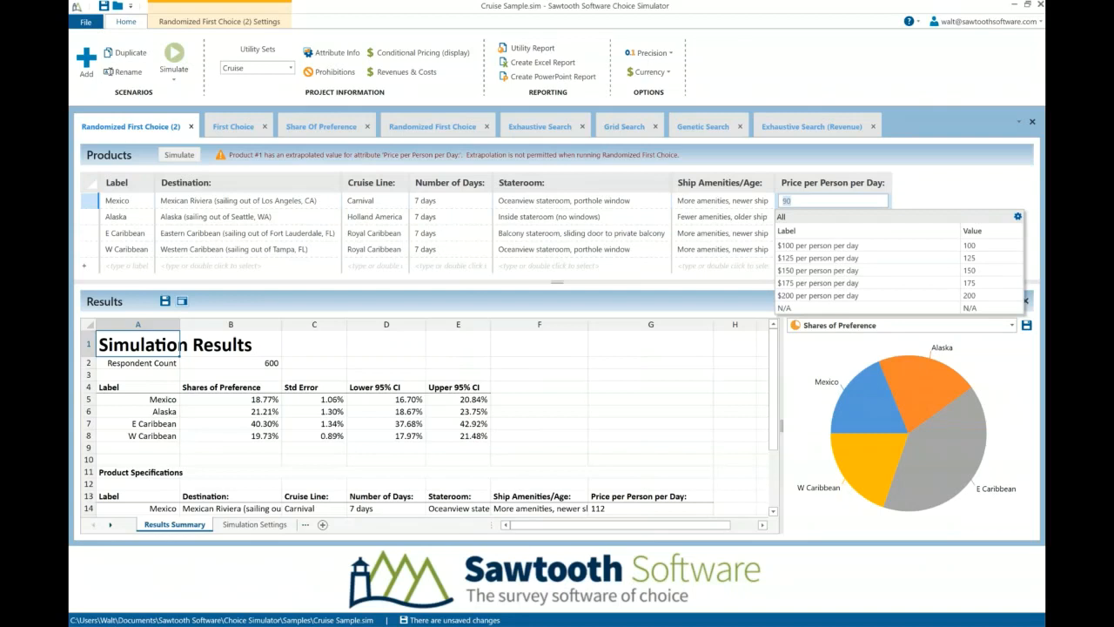
key(Return)
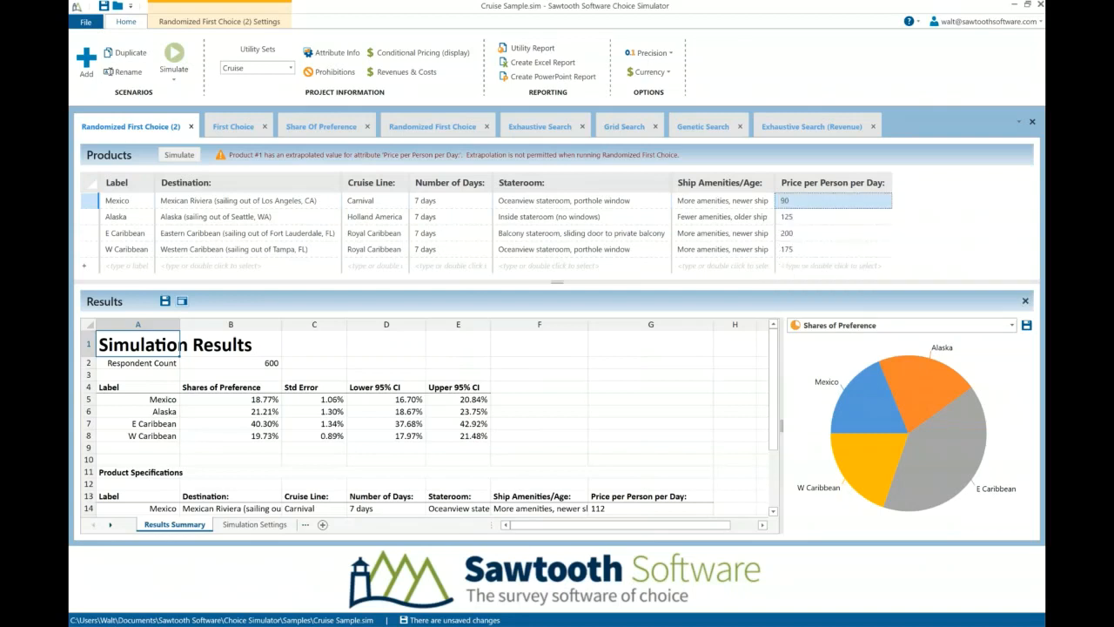
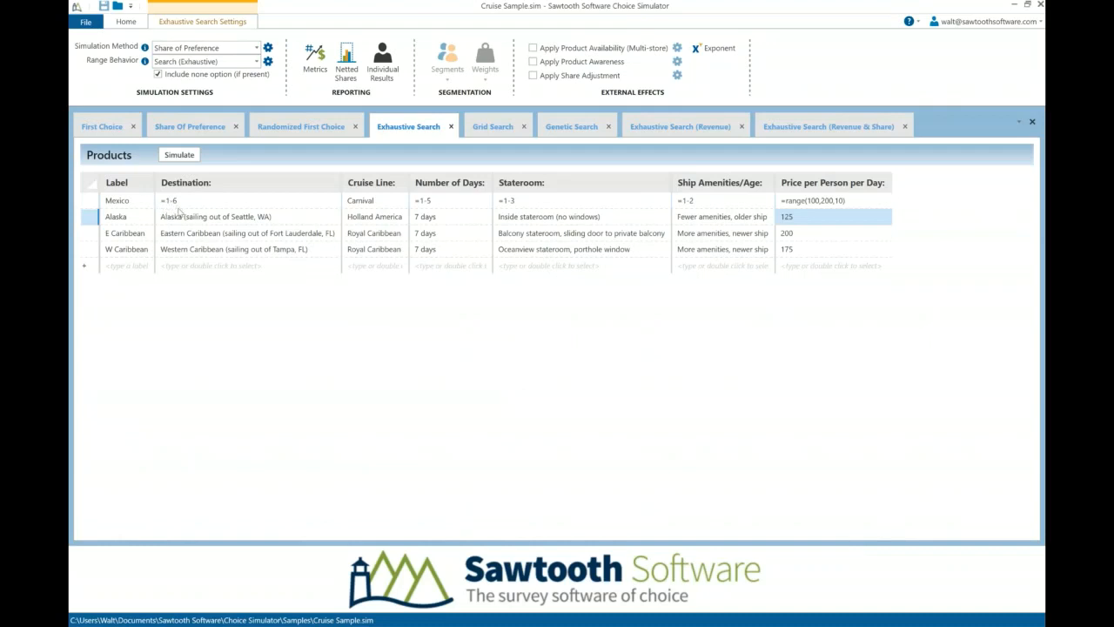
- Examine the available destination levels and Mexico's range formulas for destination and price in the Exhaustive Search scenario
click(178, 220)
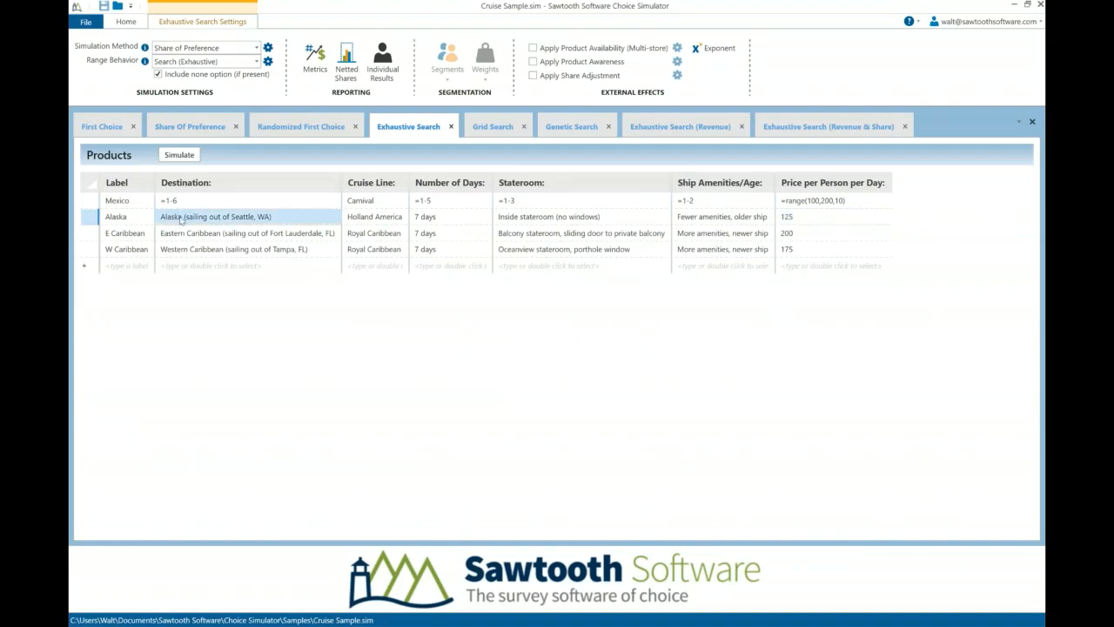
double_click(180, 219)
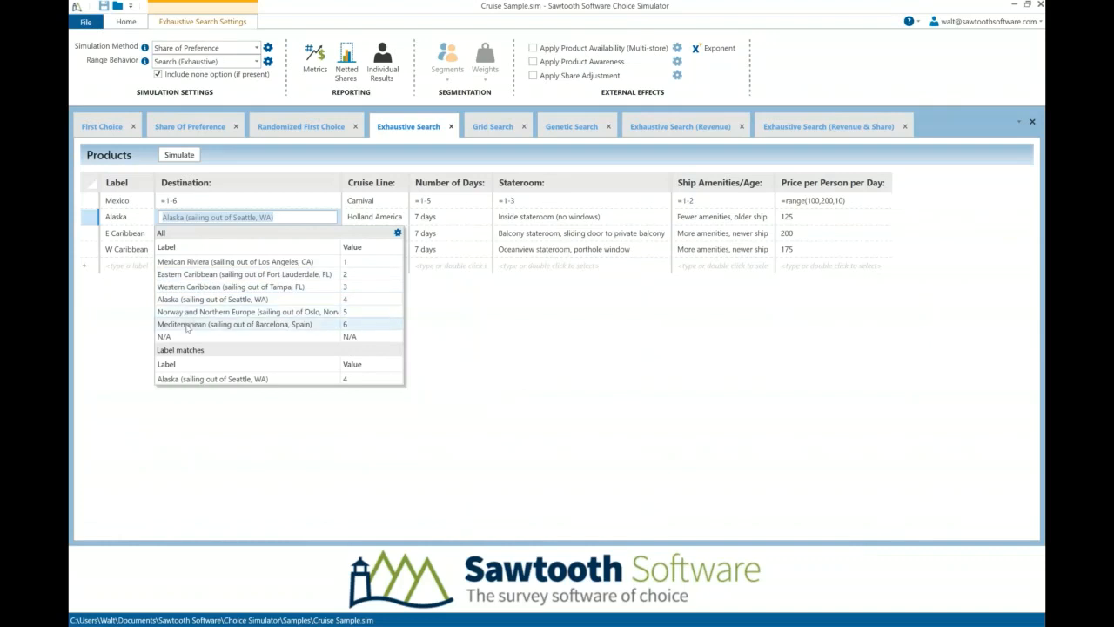
click(209, 204)
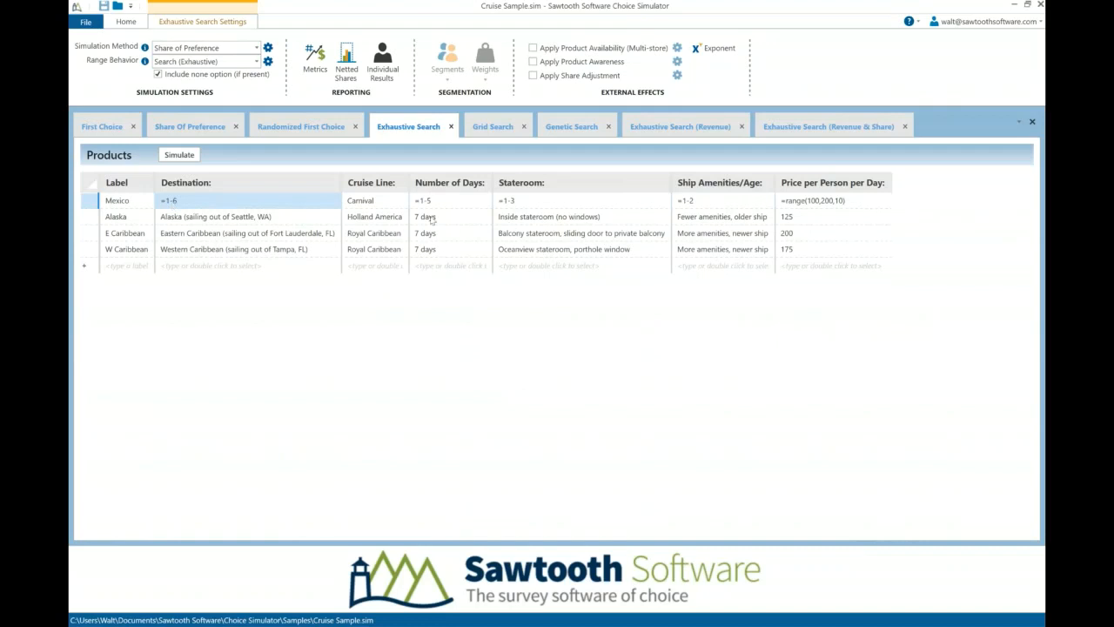
click(814, 205)
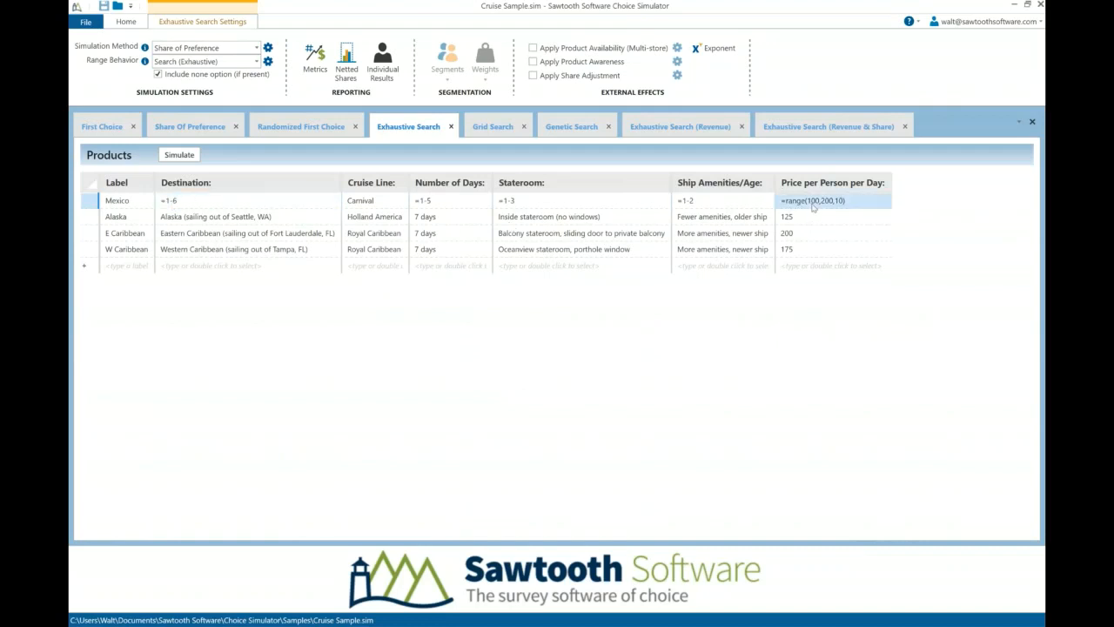
double_click(814, 205)
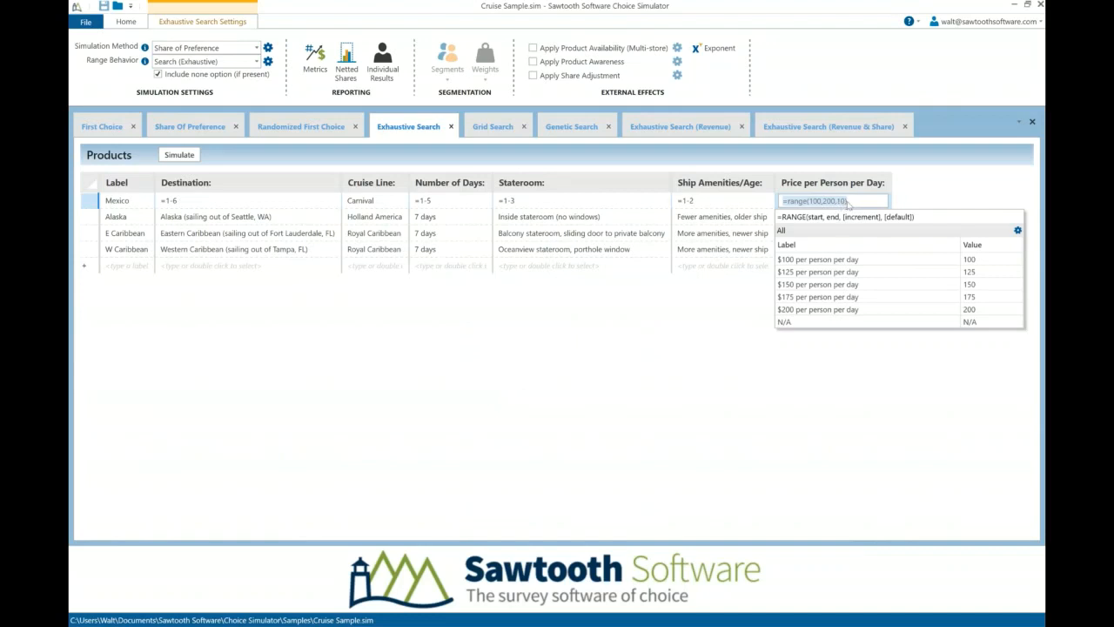
click(737, 220)
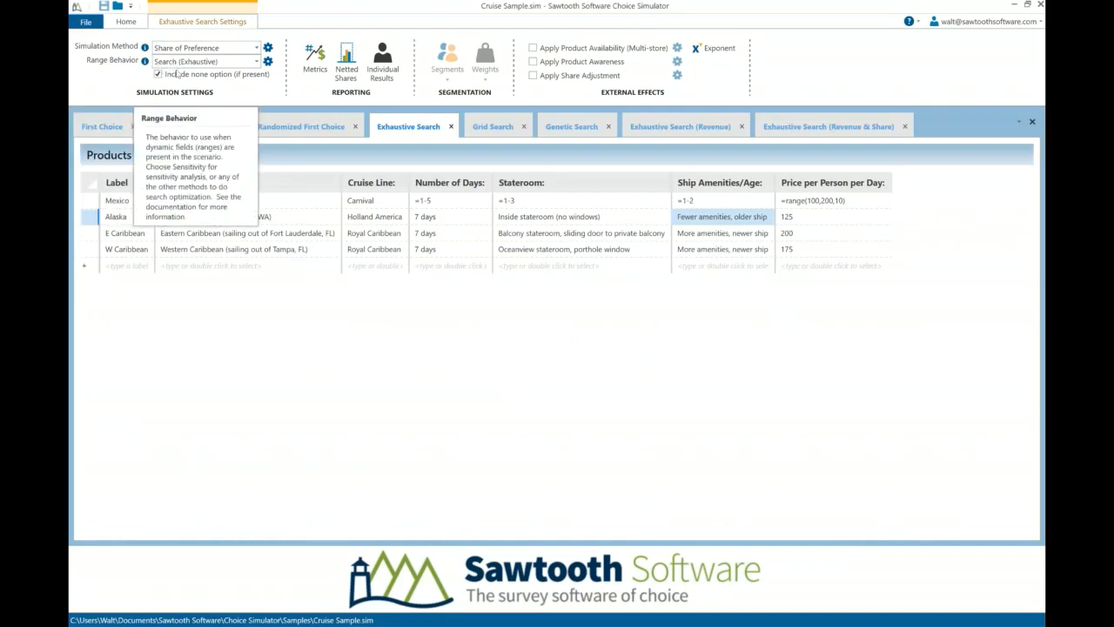
- Run the exhaustive search and review the top-ranked result's share of preference, destination and cruise line
click(197, 154)
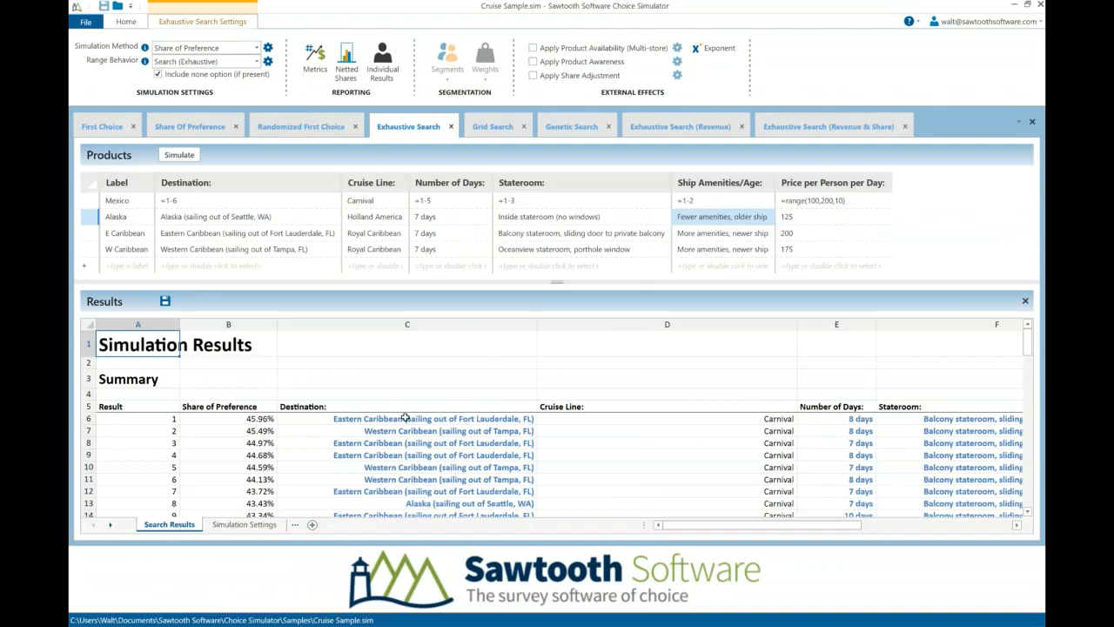
click(233, 421)
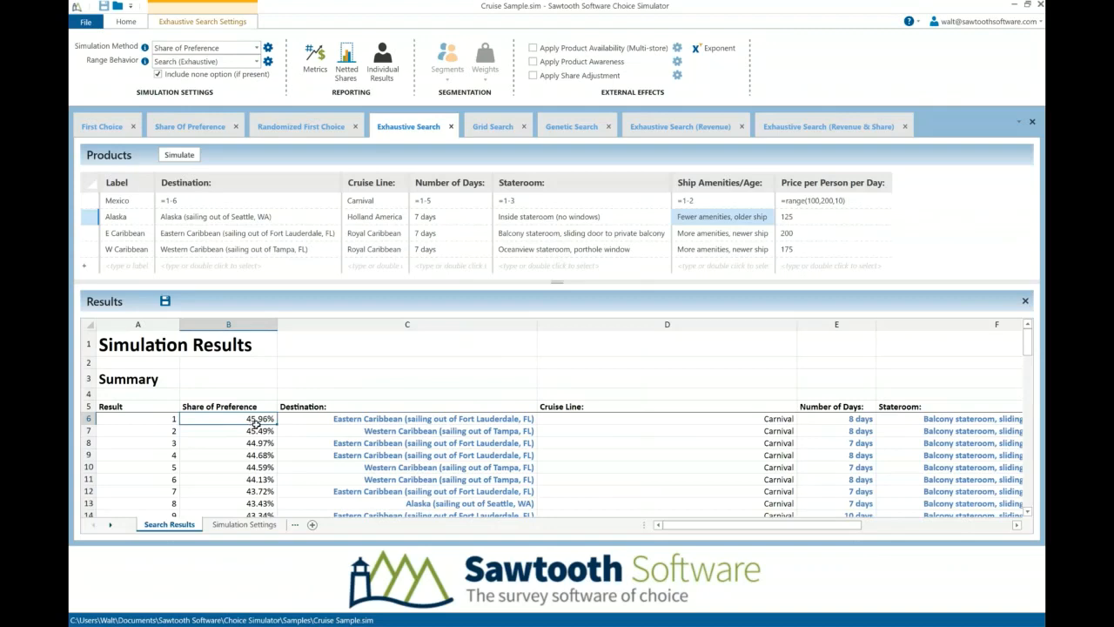
click(373, 421)
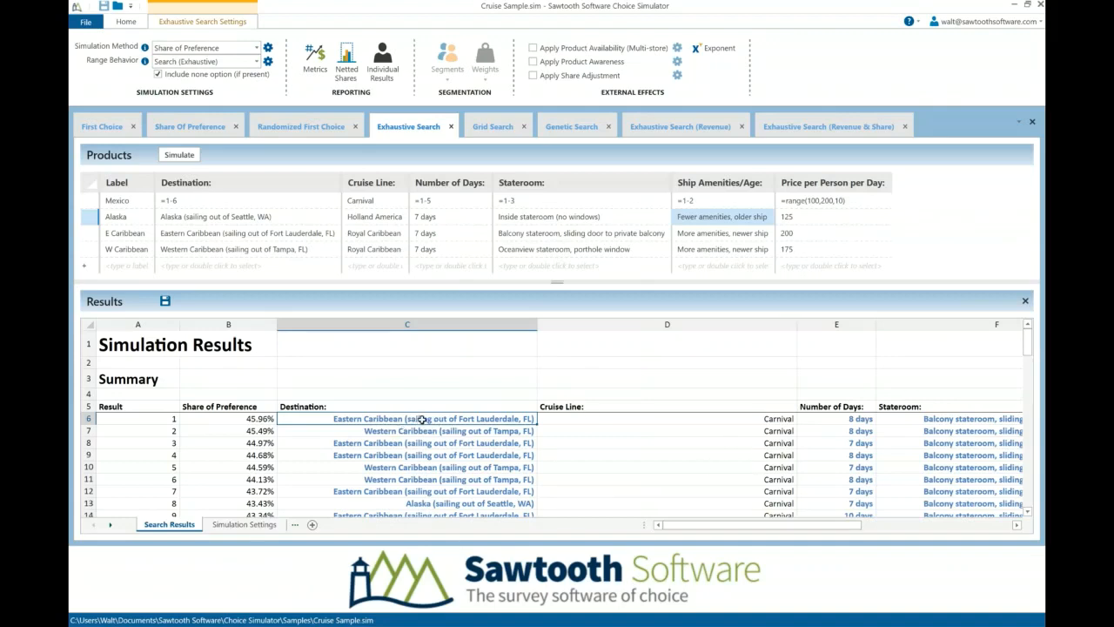
click(641, 423)
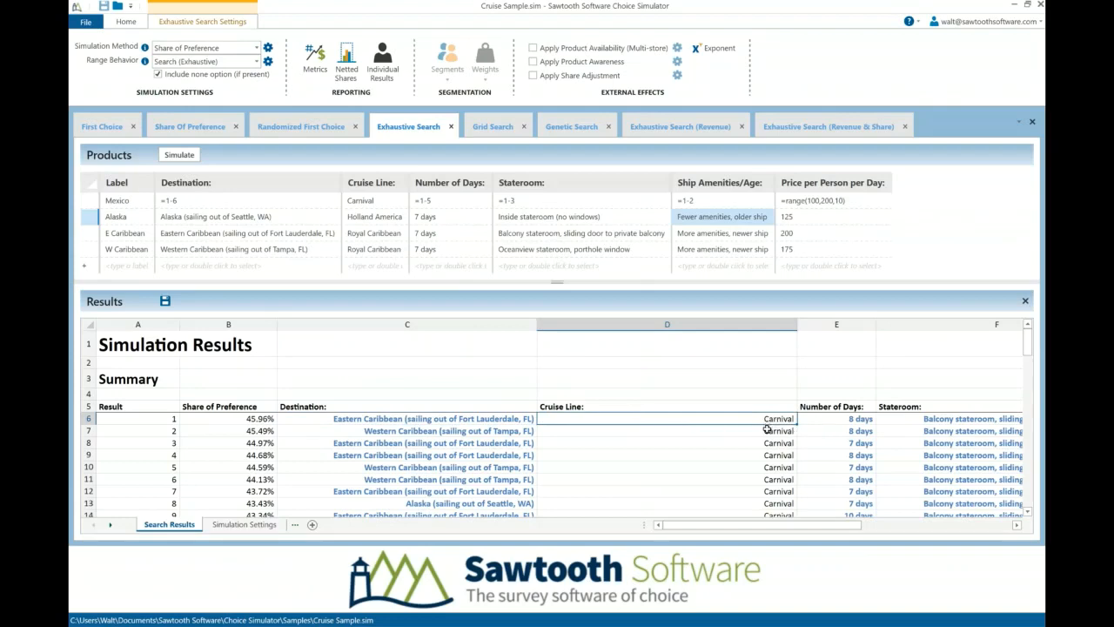
drag(697, 528, 660, 533)
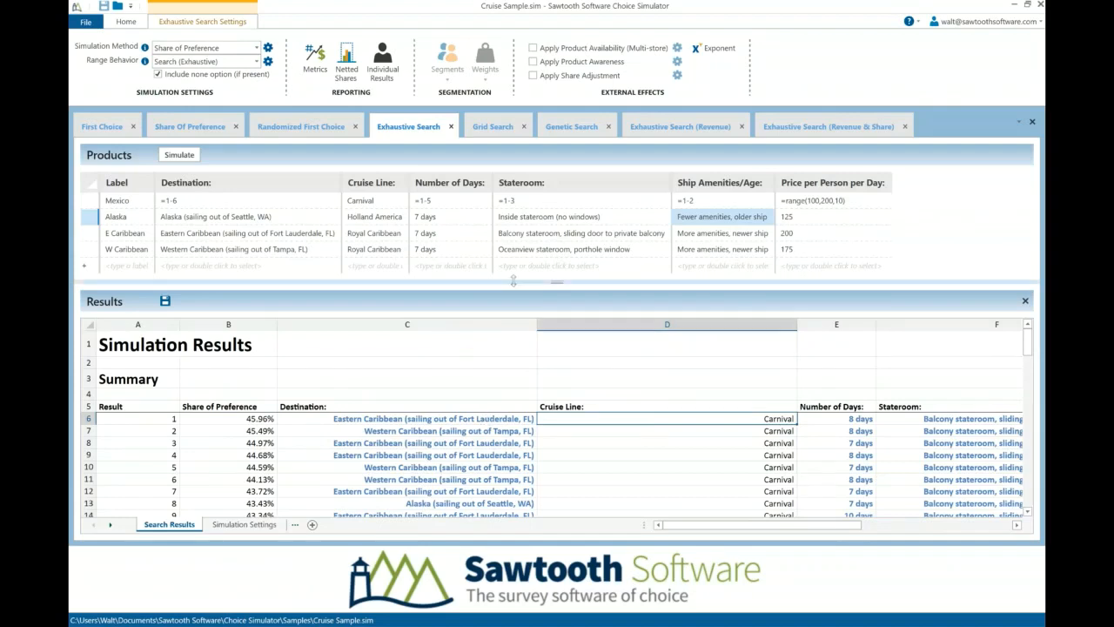
- Open the Grid Search scenario and check its range behavior options, keeping Search (Grid)
click(484, 127)
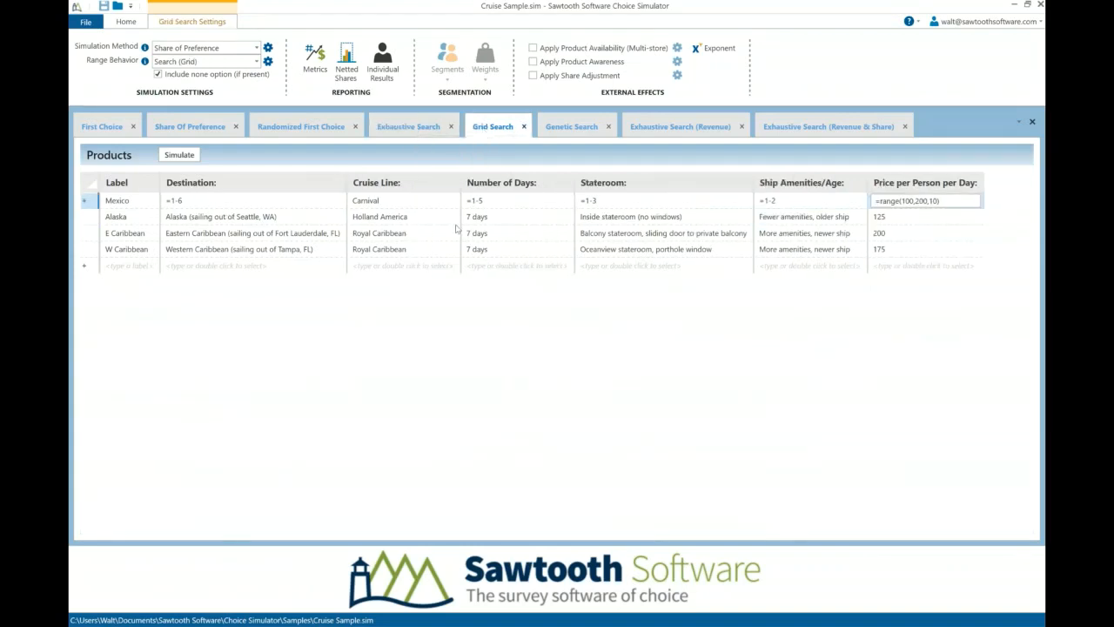
click(192, 63)
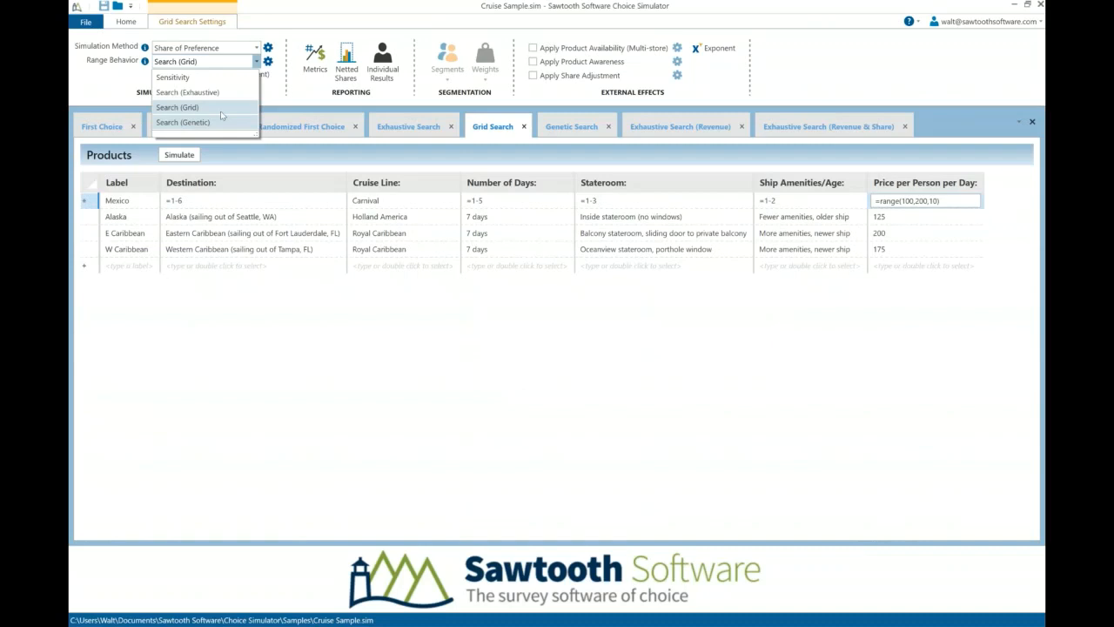
click(209, 61)
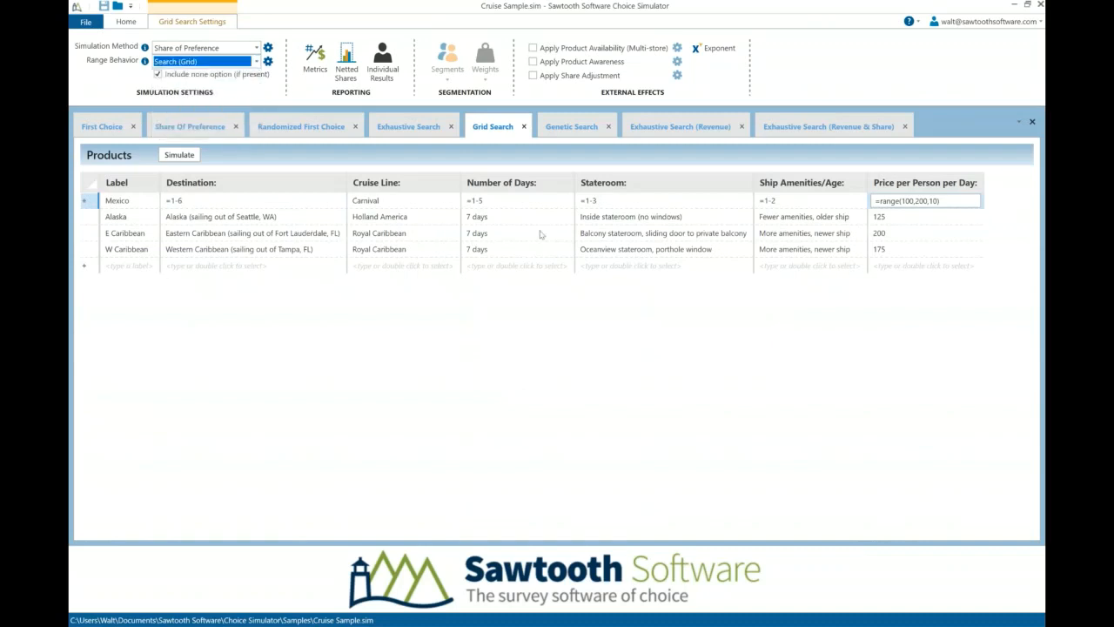
- Run the grid search and review the shares of preference for Mexico and the three competing cruises
click(179, 155)
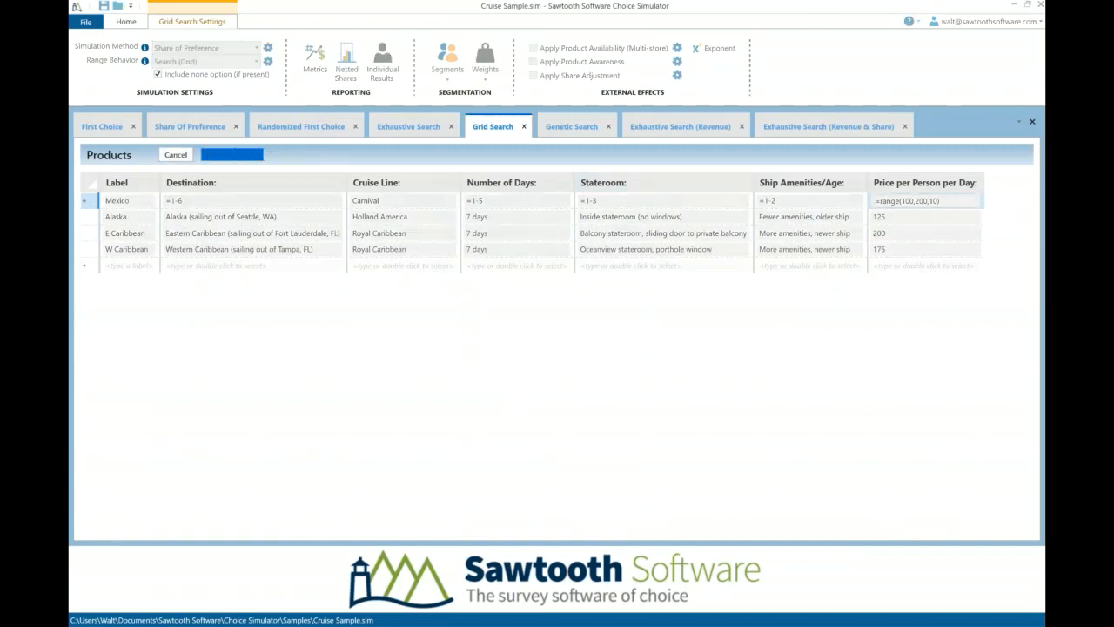
click(253, 423)
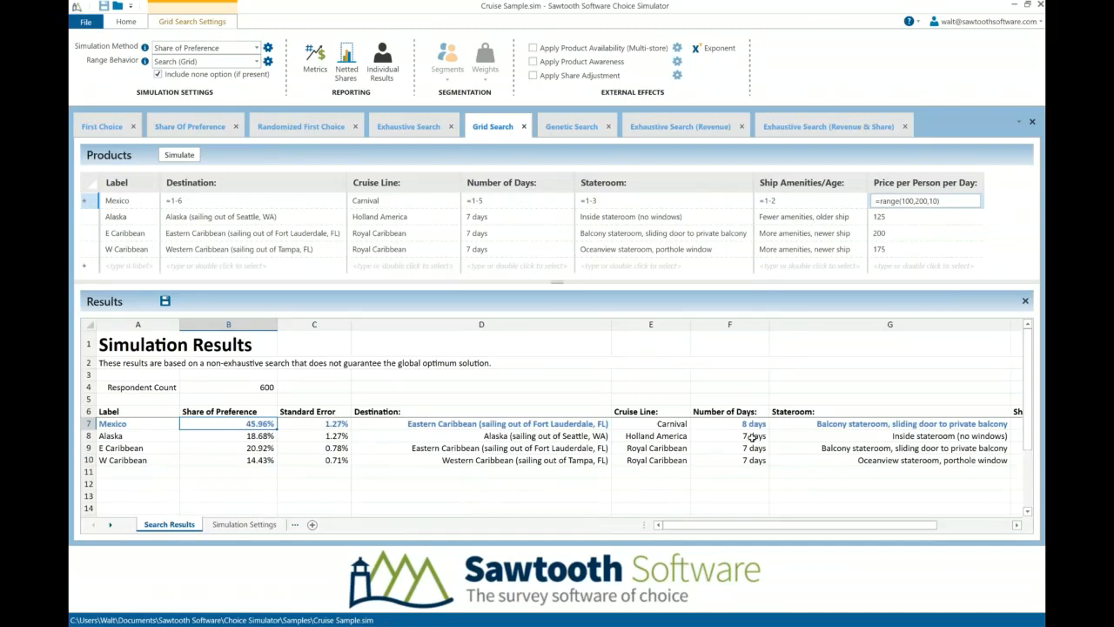
drag(788, 530, 764, 531)
drag(251, 433, 263, 454)
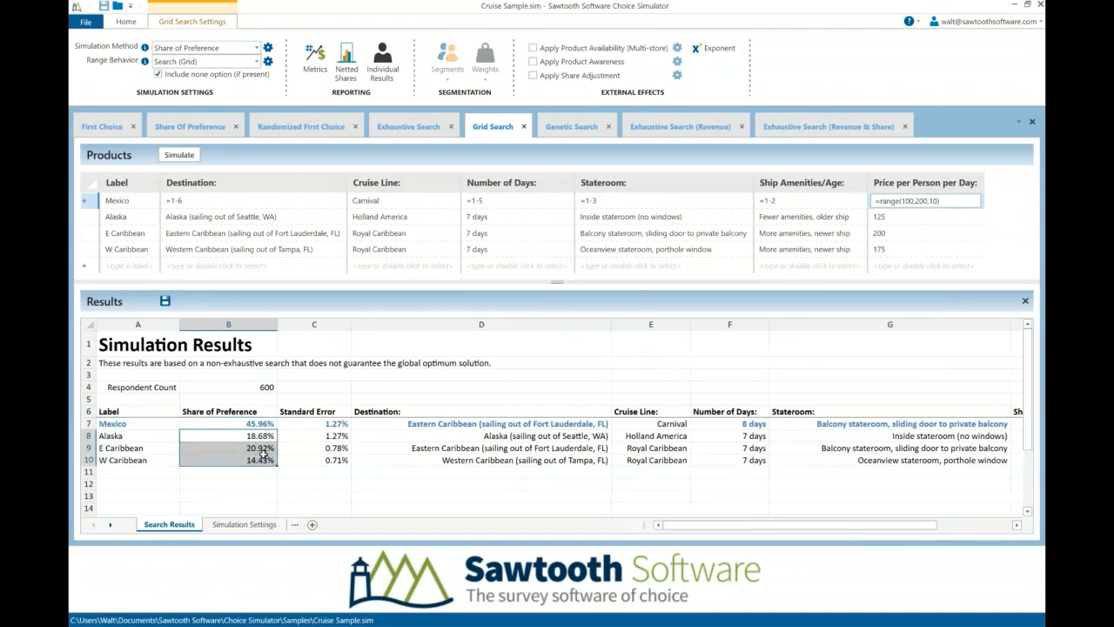
- Examine the exhaustive search's ten ranked shares of preference and compare the detailed product shares of search results #1 and #2
click(417, 127)
scroll(263, 421, down, 1)
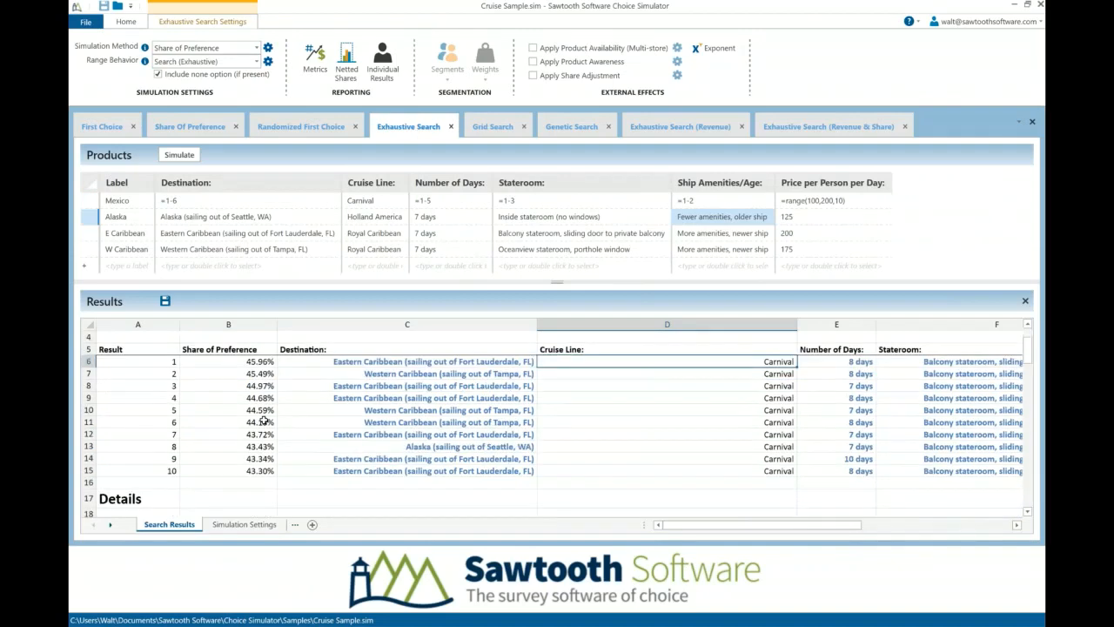
drag(260, 361, 260, 468)
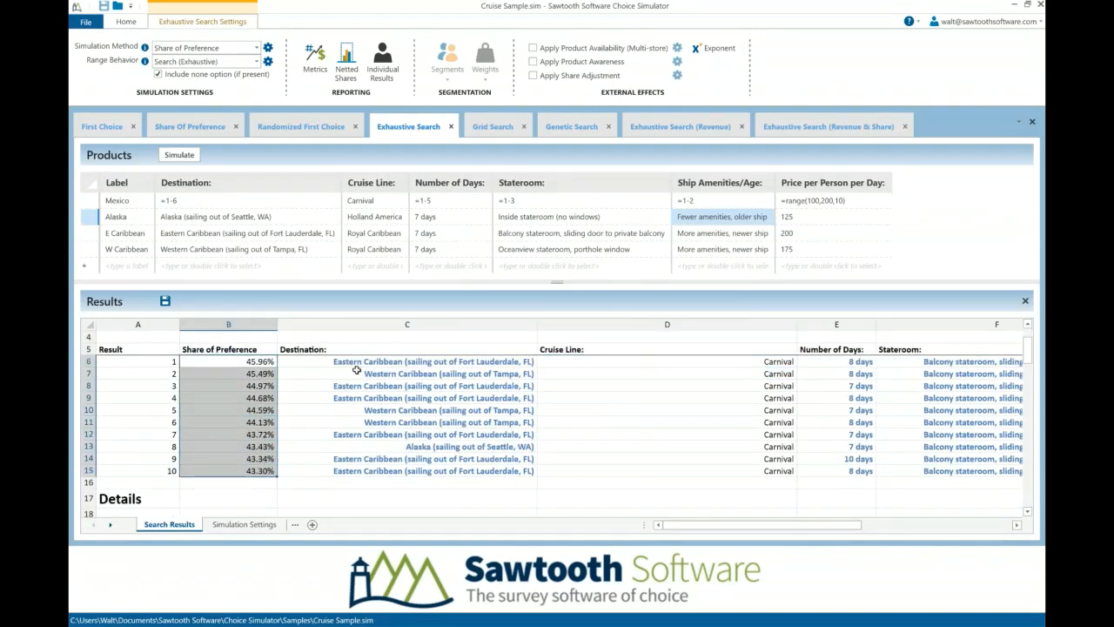
scroll(331, 389, down, 2)
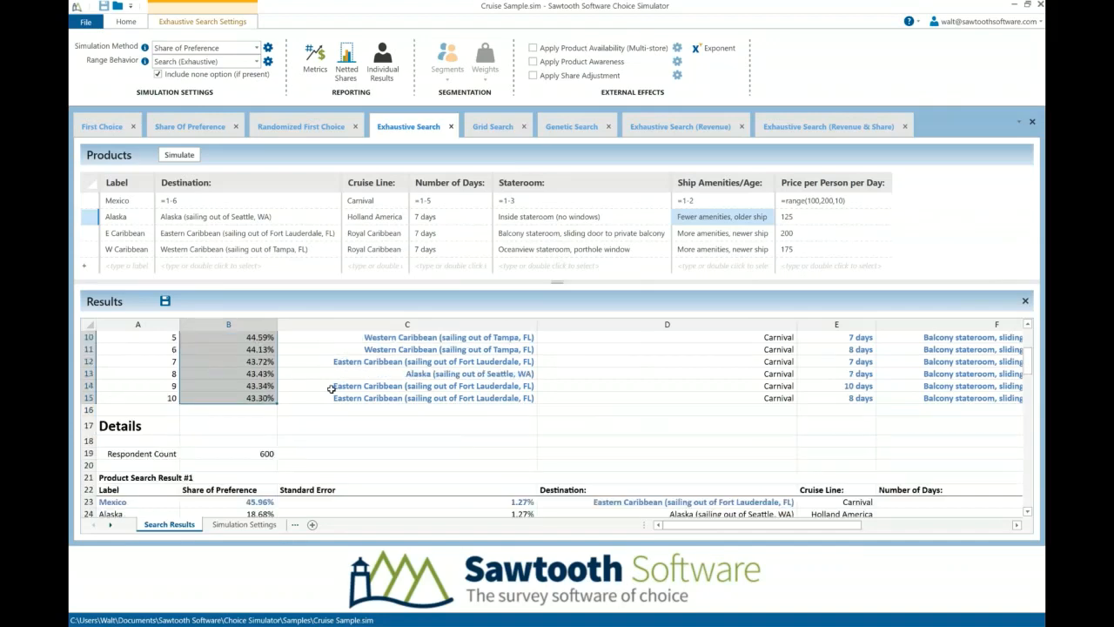
scroll(330, 389, down, 3)
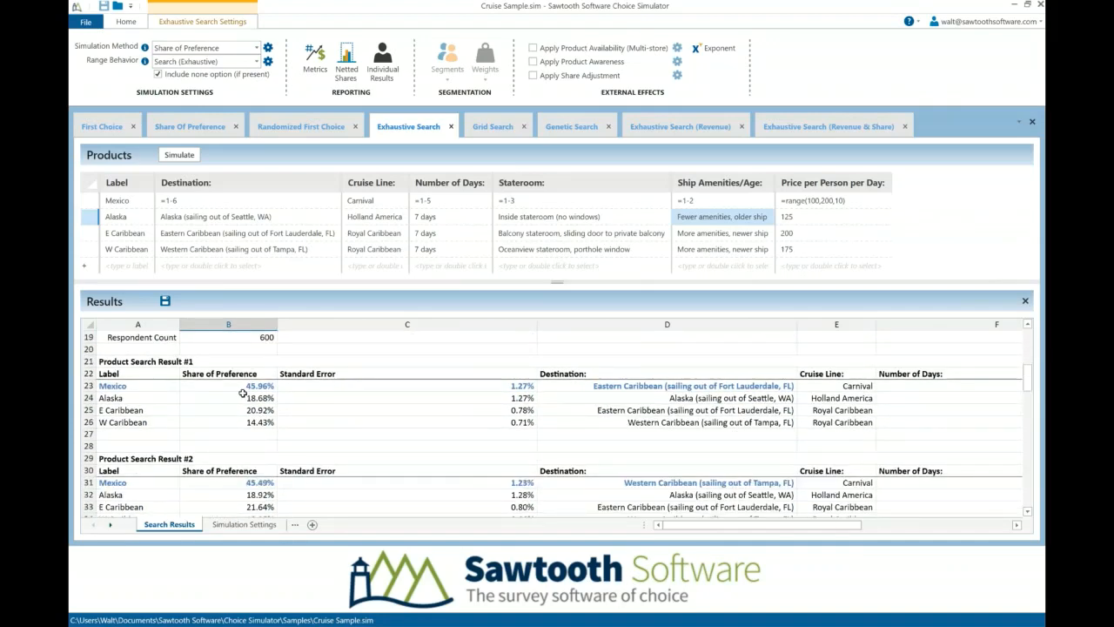
drag(246, 398, 794, 421)
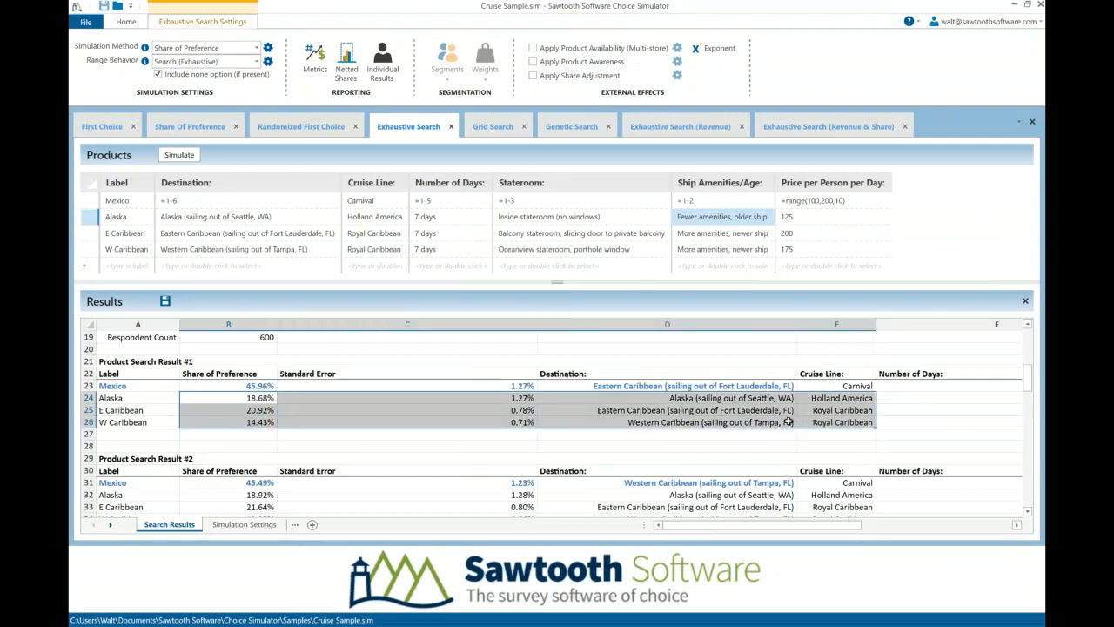
click(536, 385)
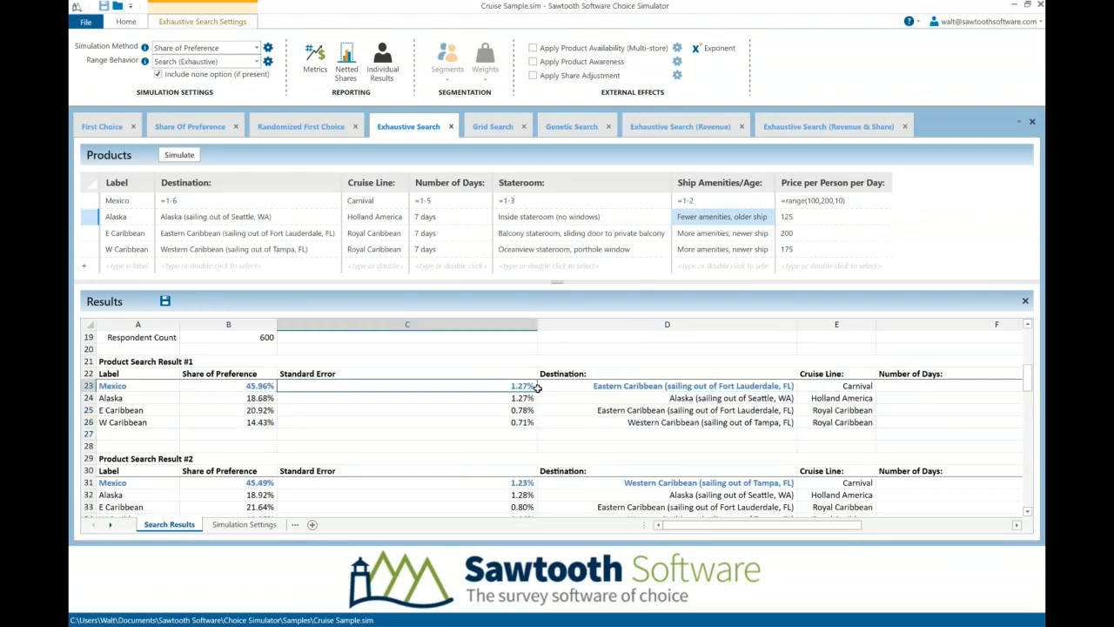
scroll(277, 440, down, 1)
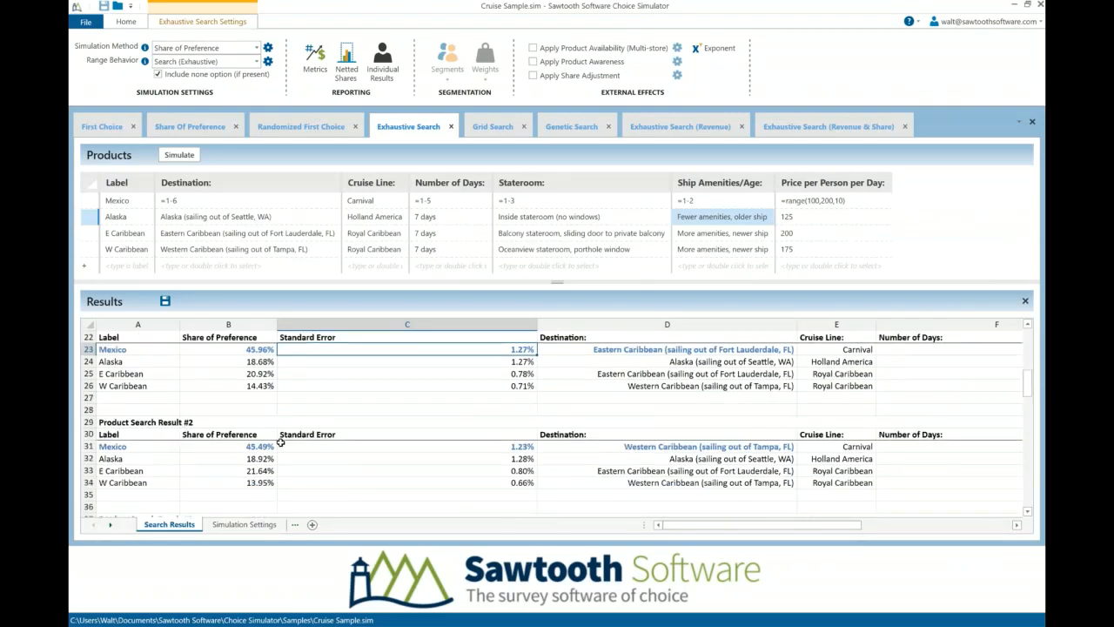
drag(269, 476, 270, 483)
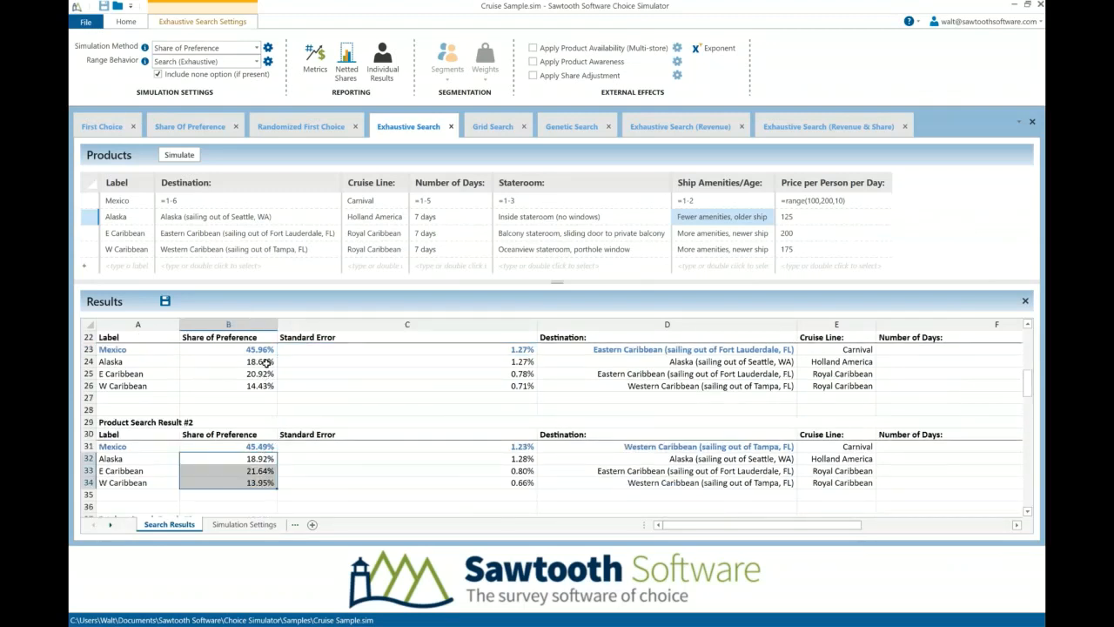
click(265, 349)
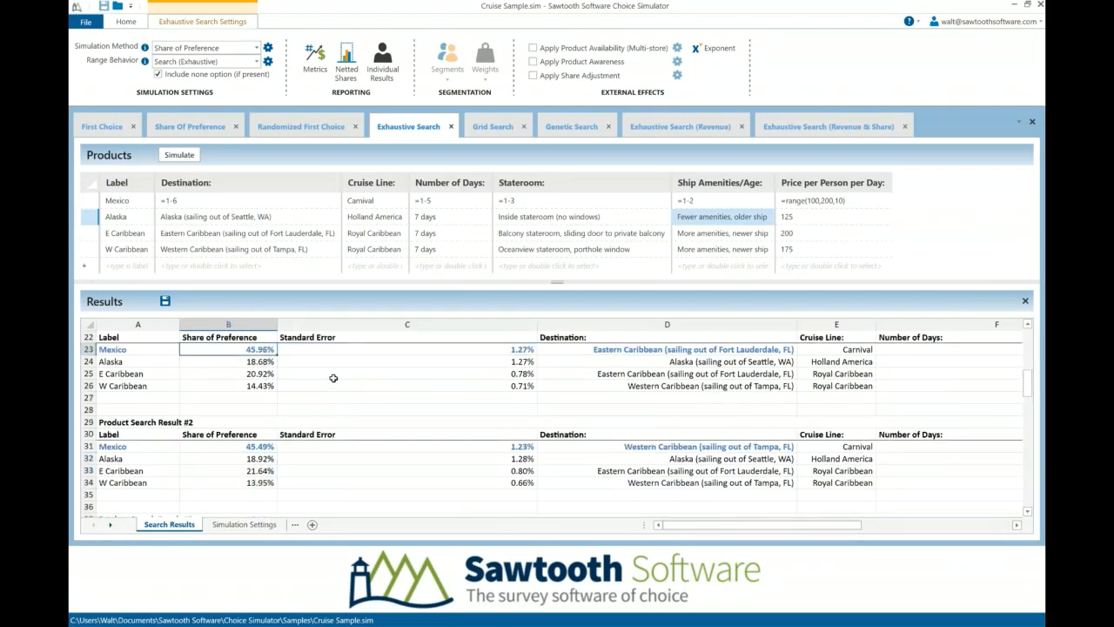
- Run the genetic search and review the top-ranked result's share of preference, destination, cruise line and number of days
click(571, 129)
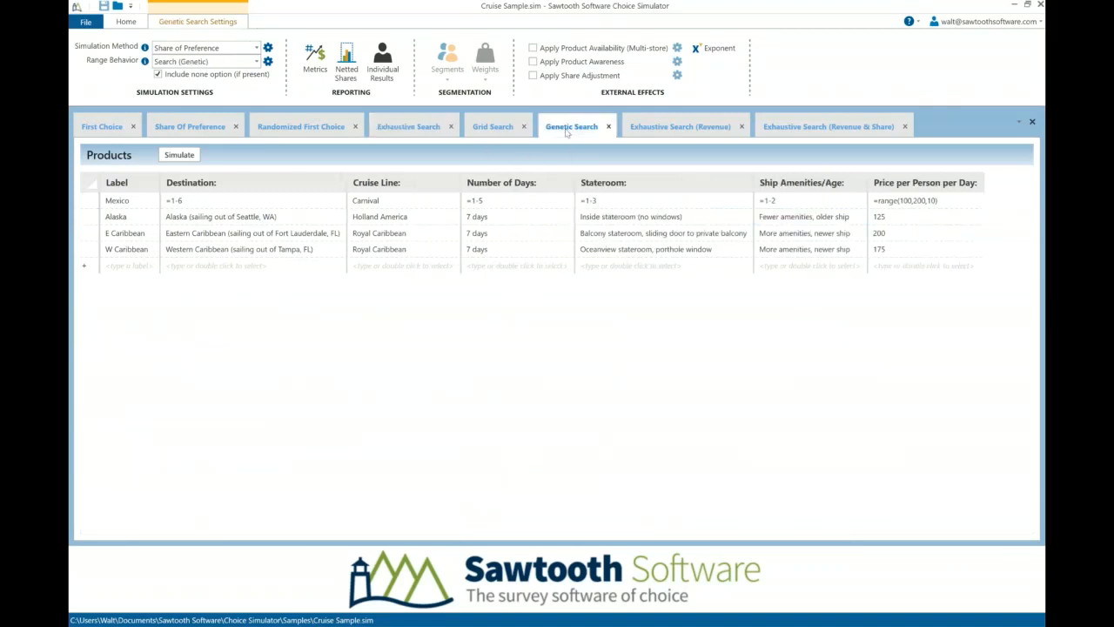
click(184, 155)
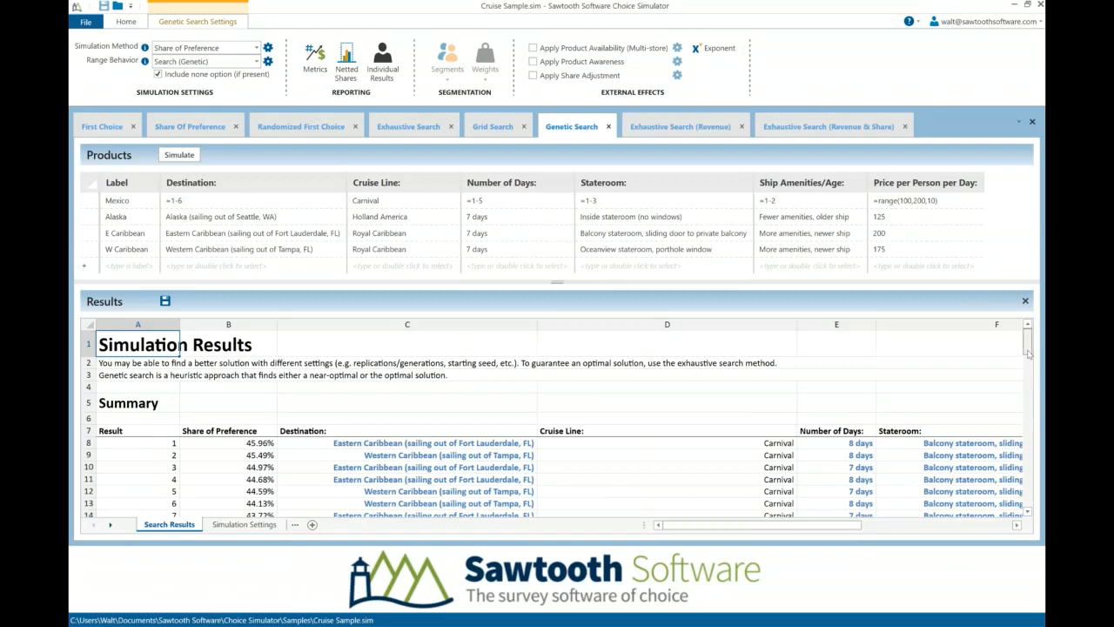
scroll(1030, 366, down, 2)
scroll(1030, 366, down, 2)
scroll(1030, 366, up, 2)
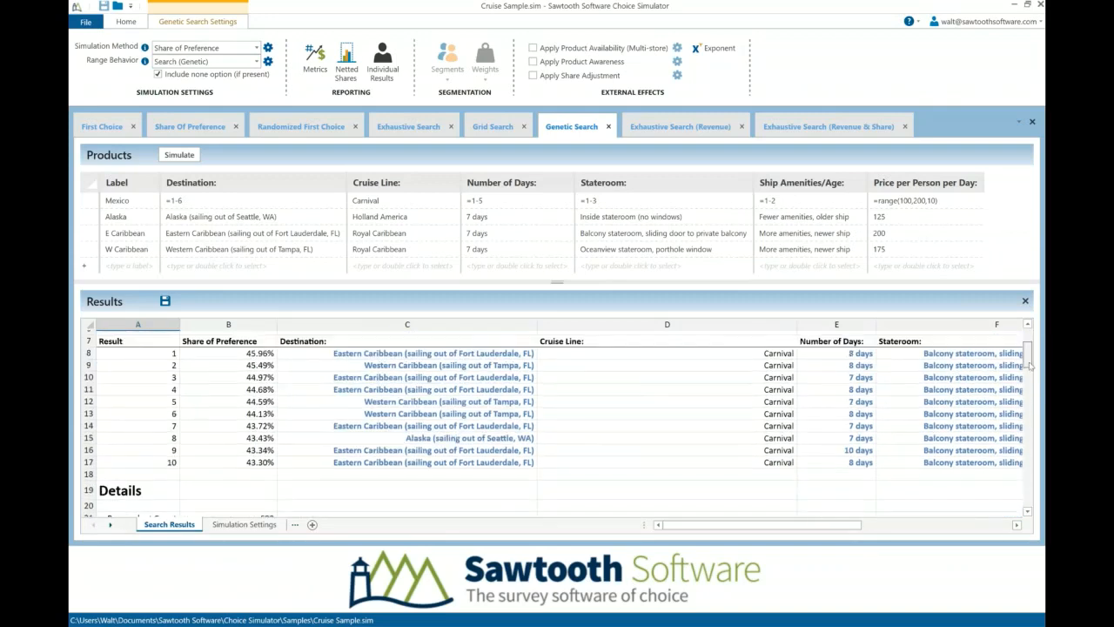
mouse_move(261, 363)
mouse_down()
mouse_move(638, 387)
mouse_move(794, 386)
mouse_move(855, 368)
mouse_up()
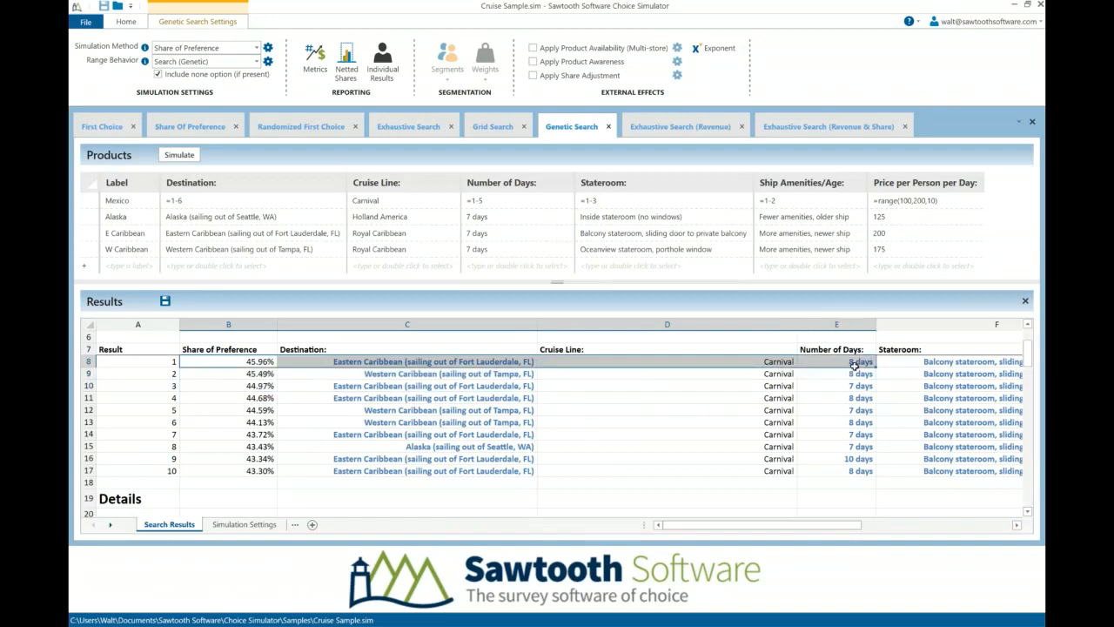
click(226, 364)
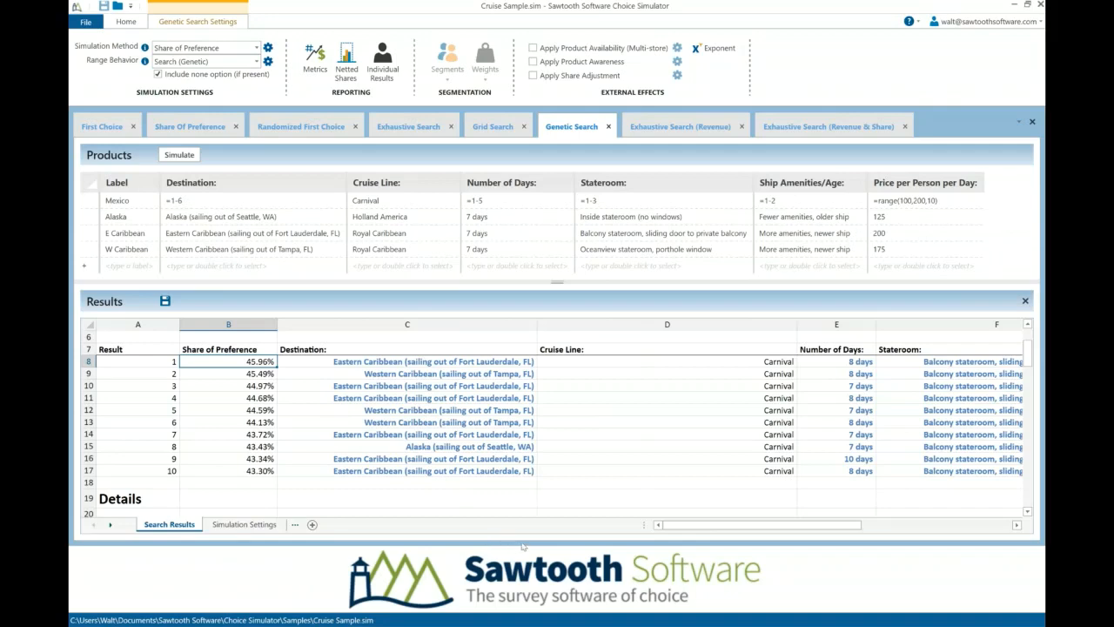
- Check the price per person per day of the genetic search's top-ranked result
click(678, 128)
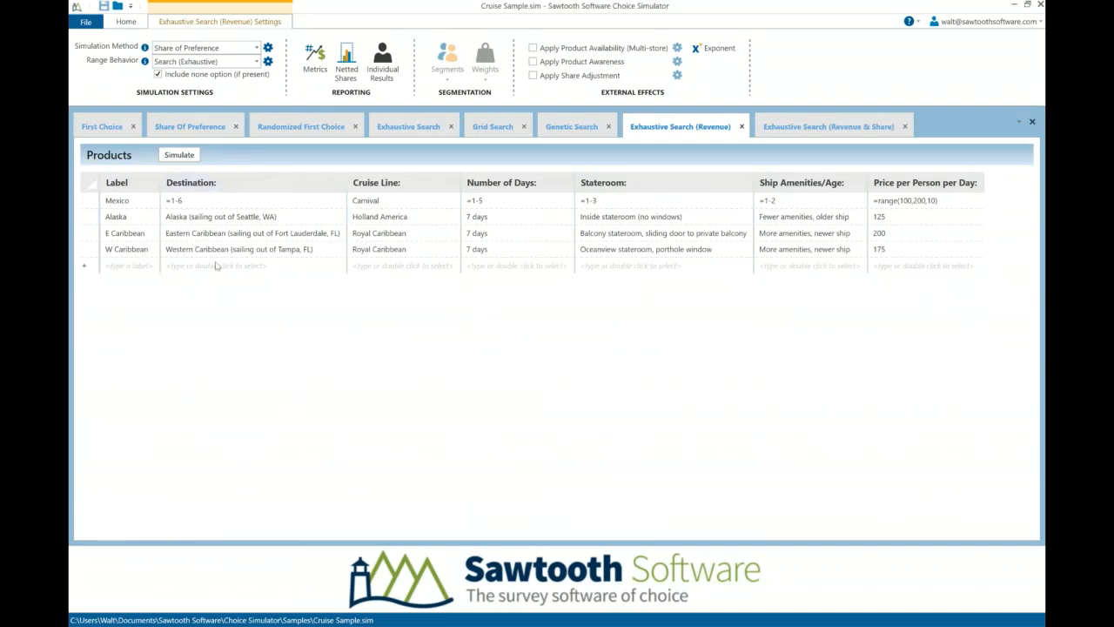
click(570, 127)
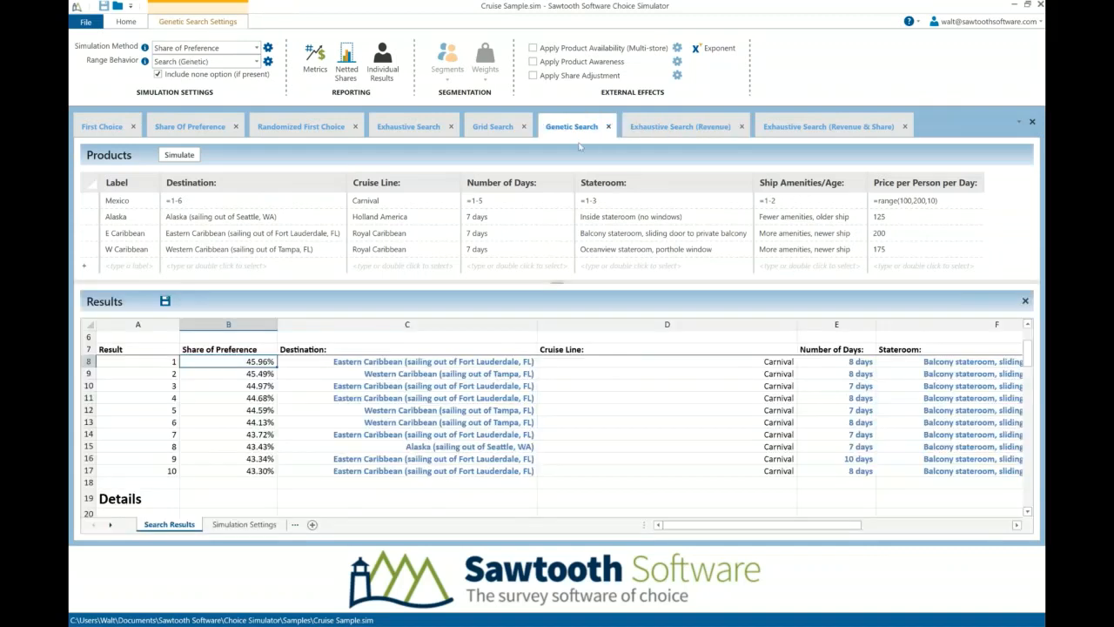
scroll(760, 371, right, 5)
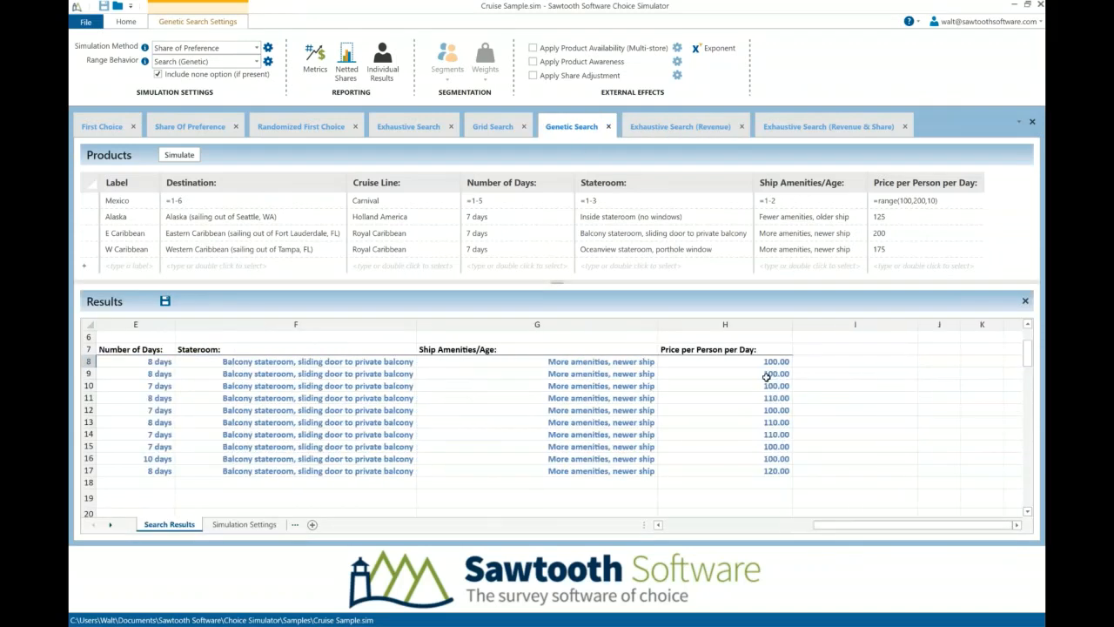
drag(760, 365, 758, 369)
click(767, 364)
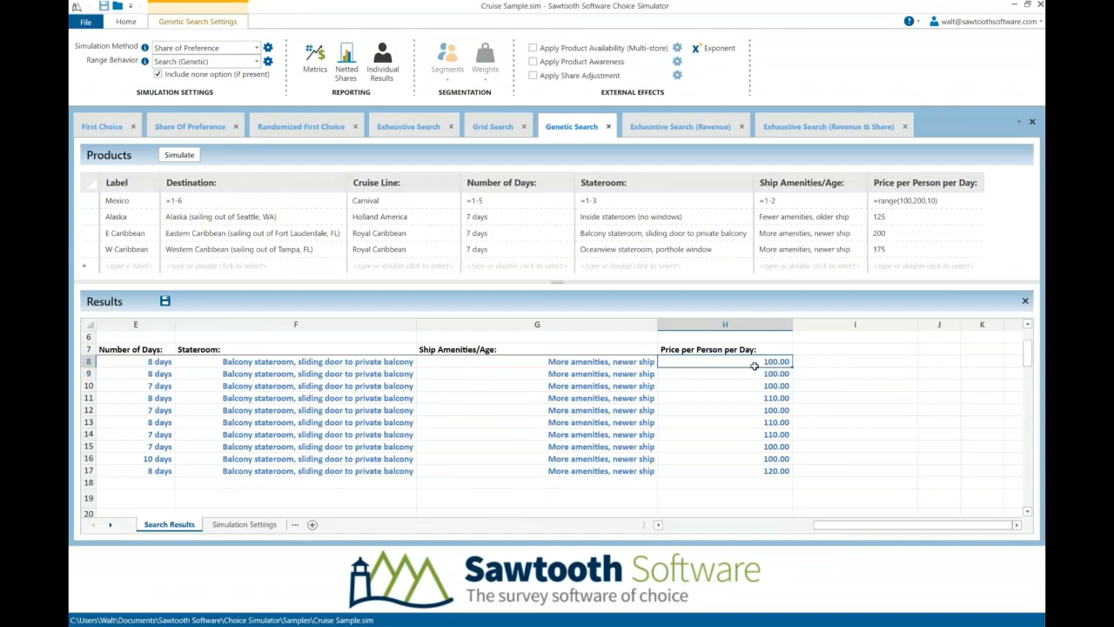
drag(888, 525, 684, 522)
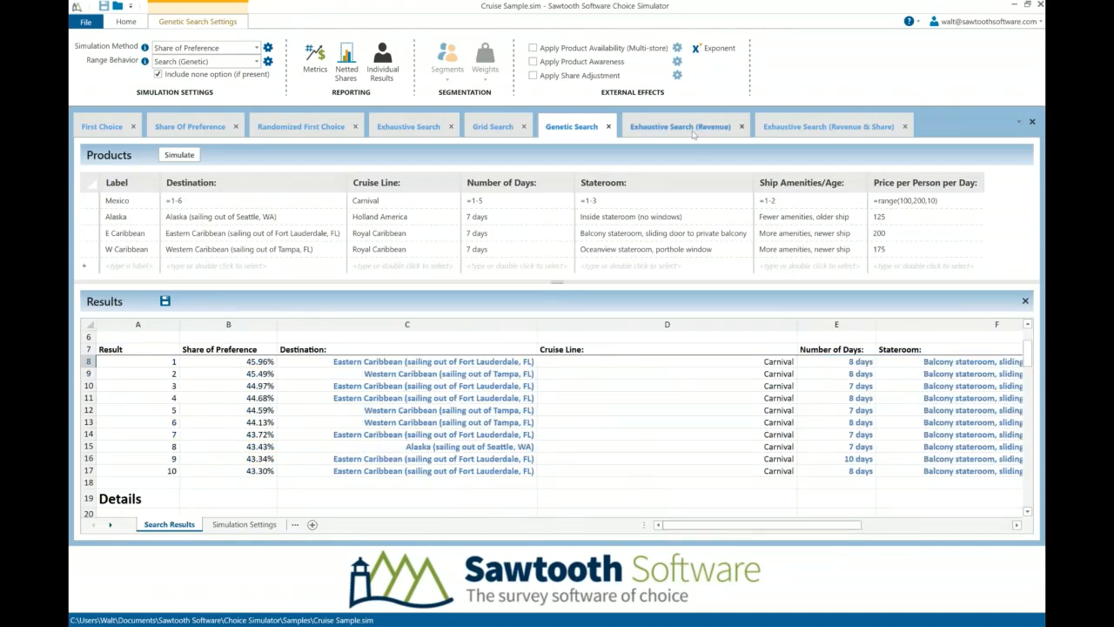
- Open the Exhaustive Search (Revenue) scenario and check which metrics are its search objectives, leaving the settings as they are
click(693, 129)
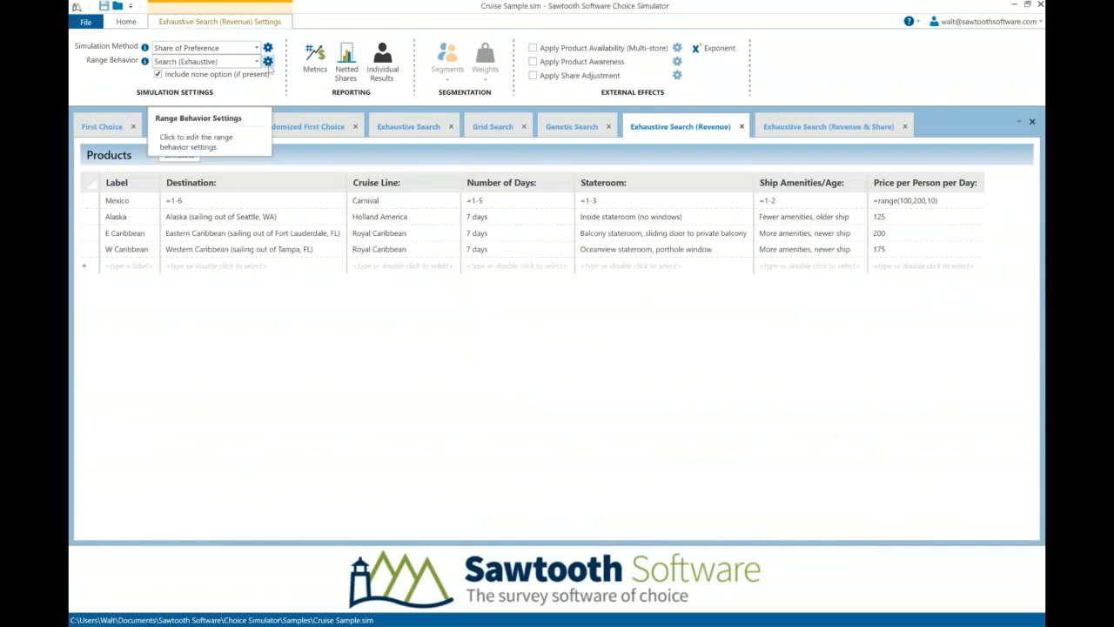
click(269, 63)
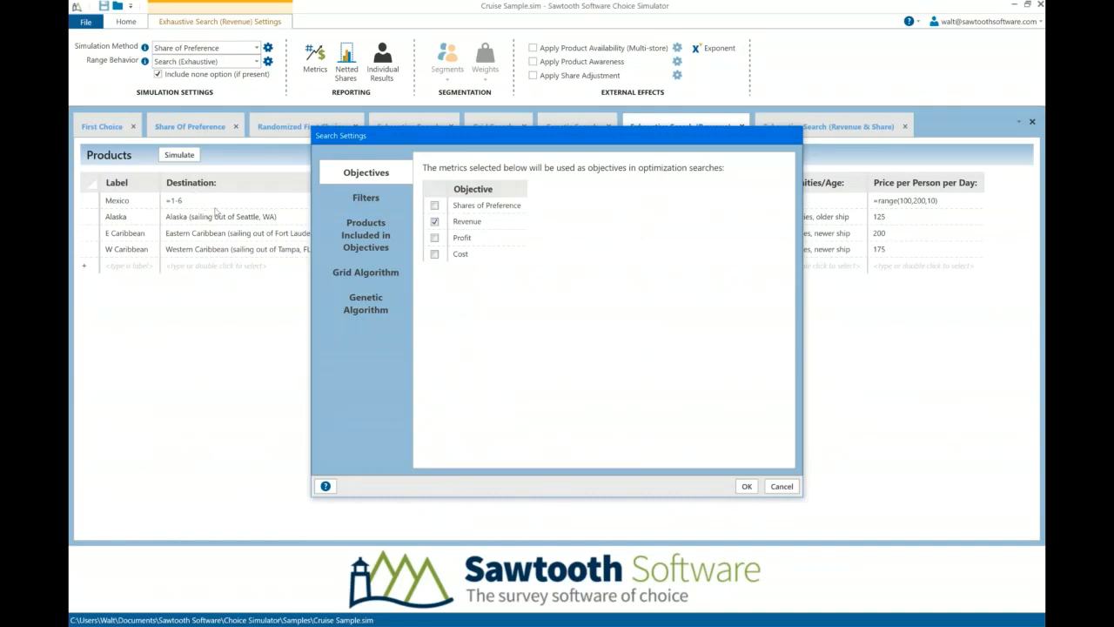
click(783, 486)
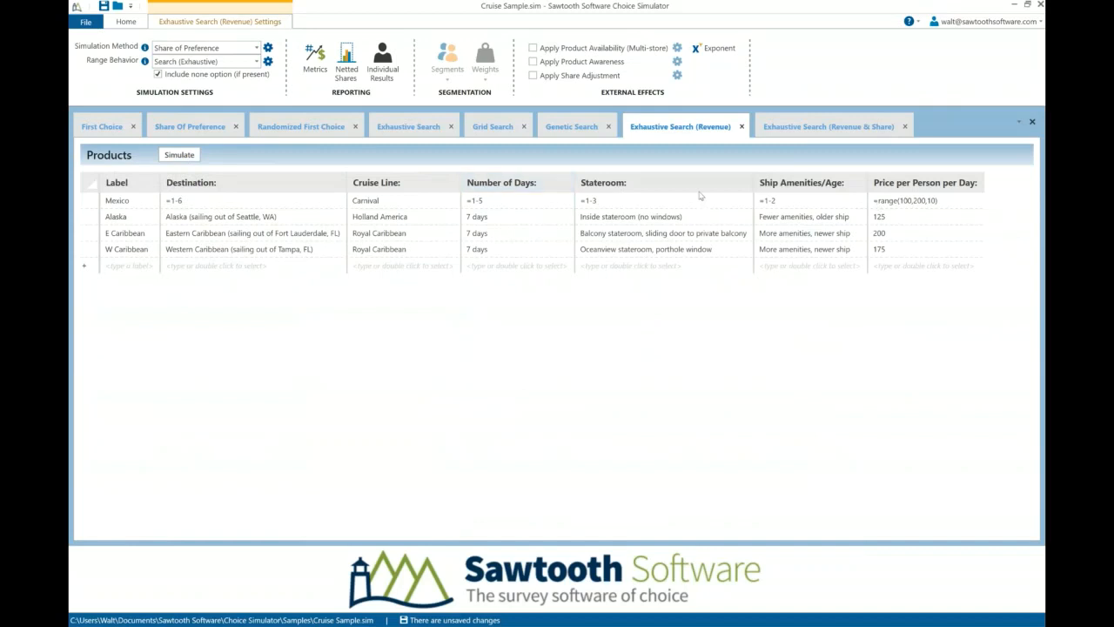
- Run the exhaustive revenue search and review the top-ranked result's revenue and price per person per day
click(182, 154)
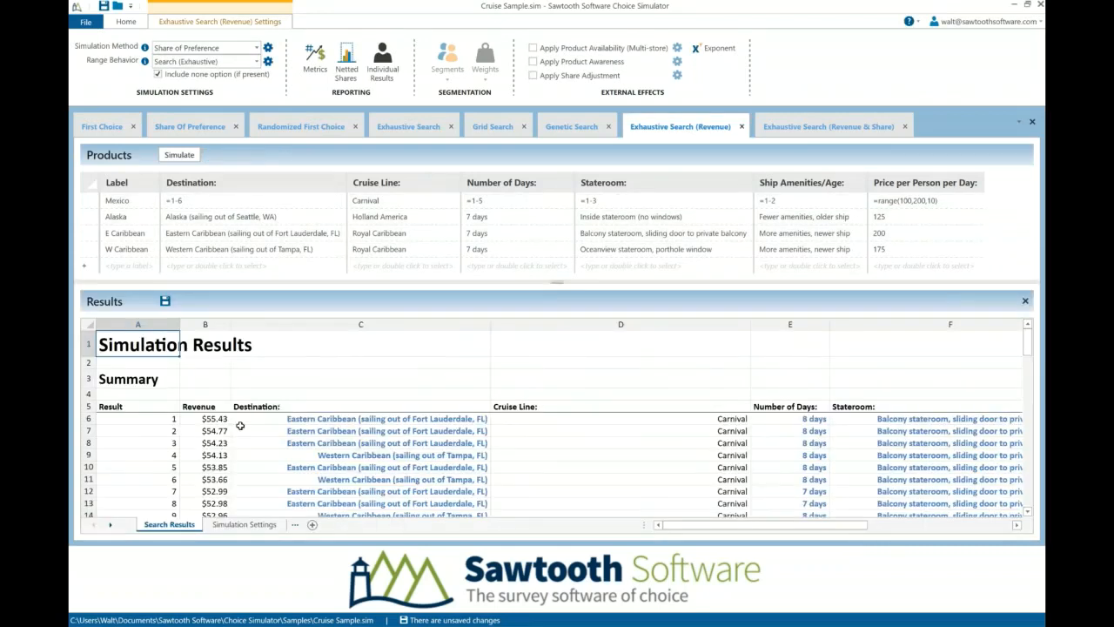
click(205, 419)
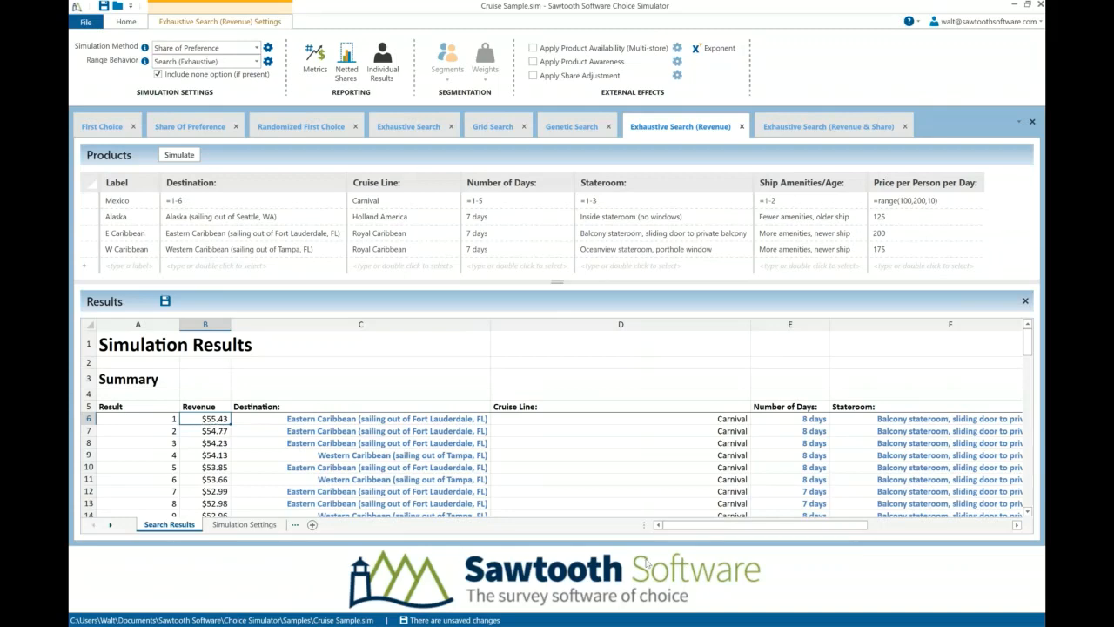
drag(726, 530, 861, 543)
click(754, 421)
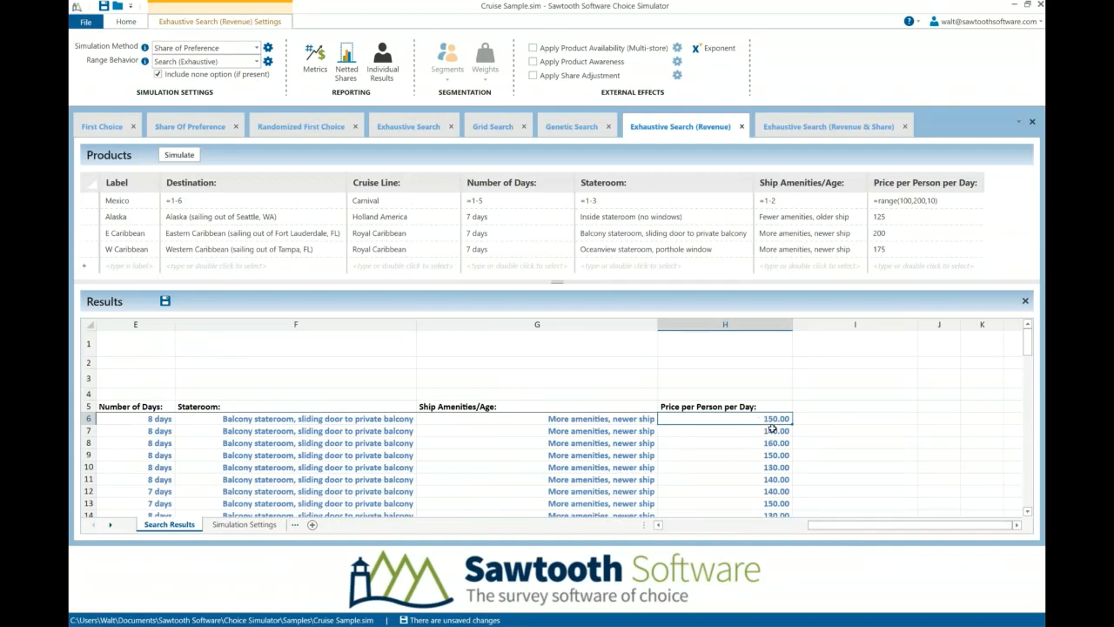
- Compare the price per person per day across the ten ranked results of the revenue search
scroll(758, 460, down, 1)
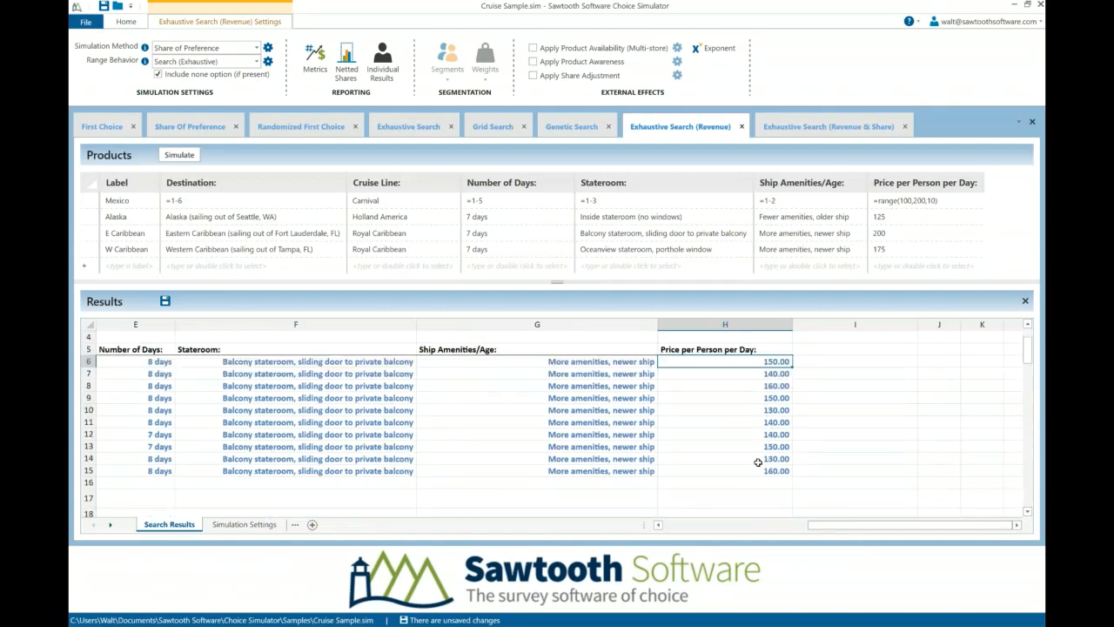
click(760, 386)
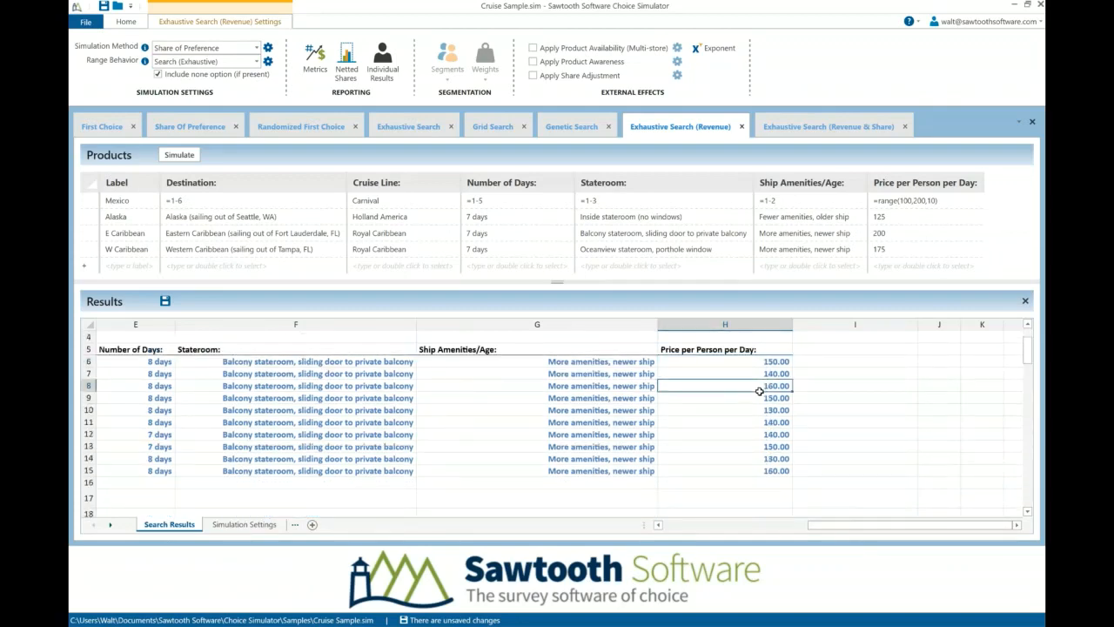
click(759, 410)
click(755, 424)
click(754, 459)
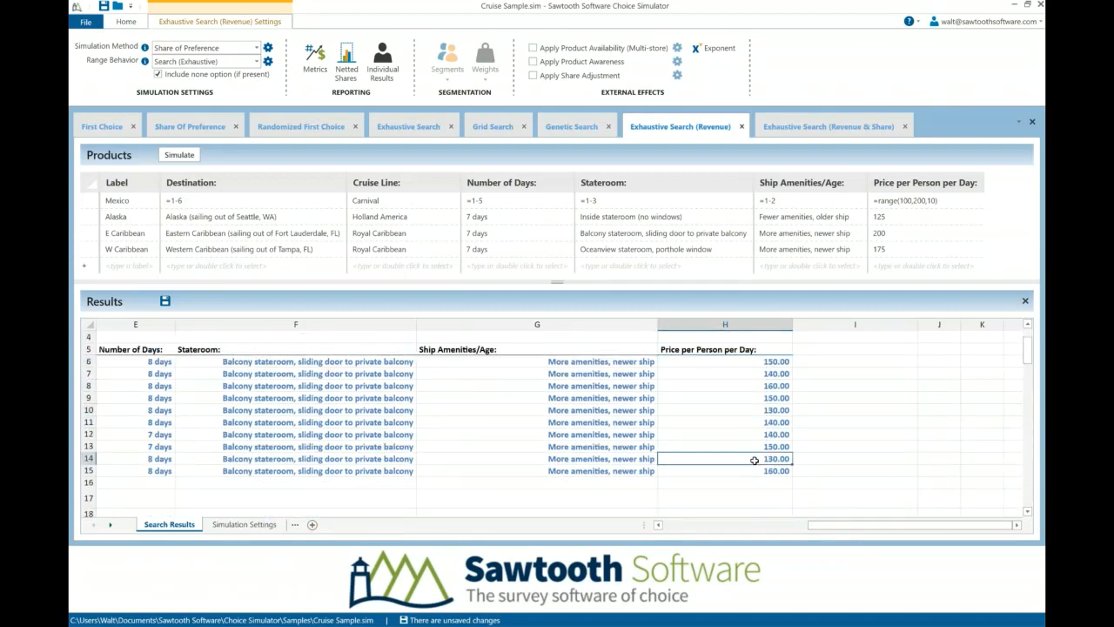
drag(816, 526, 637, 532)
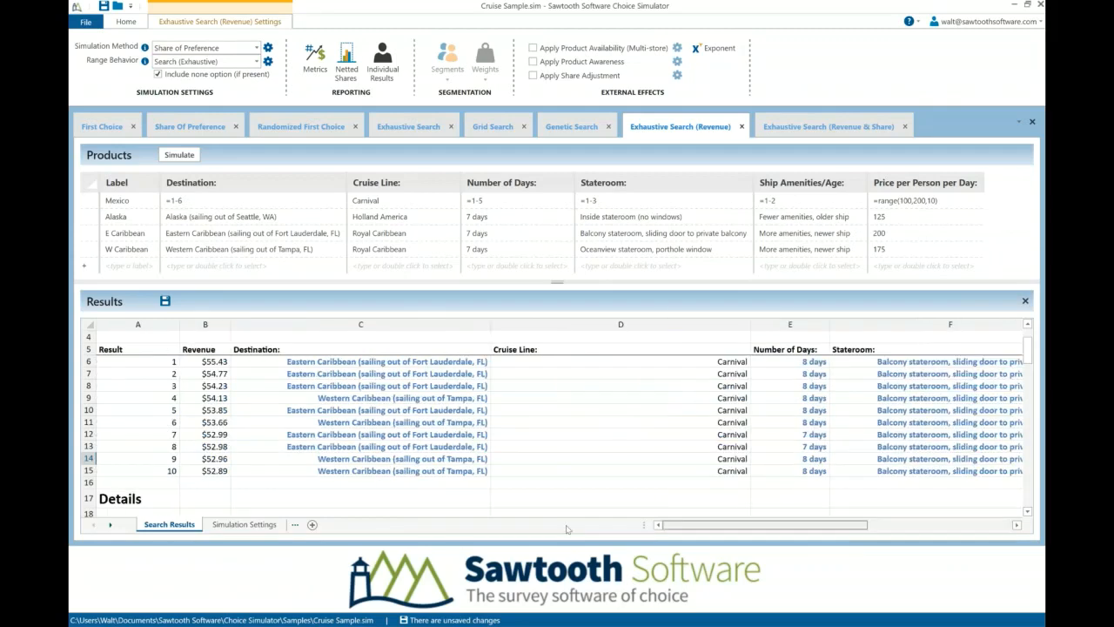
- Compare the revenue of the first- and ninth-ranked results, checking their remaining product attributes
click(215, 459)
click(206, 363)
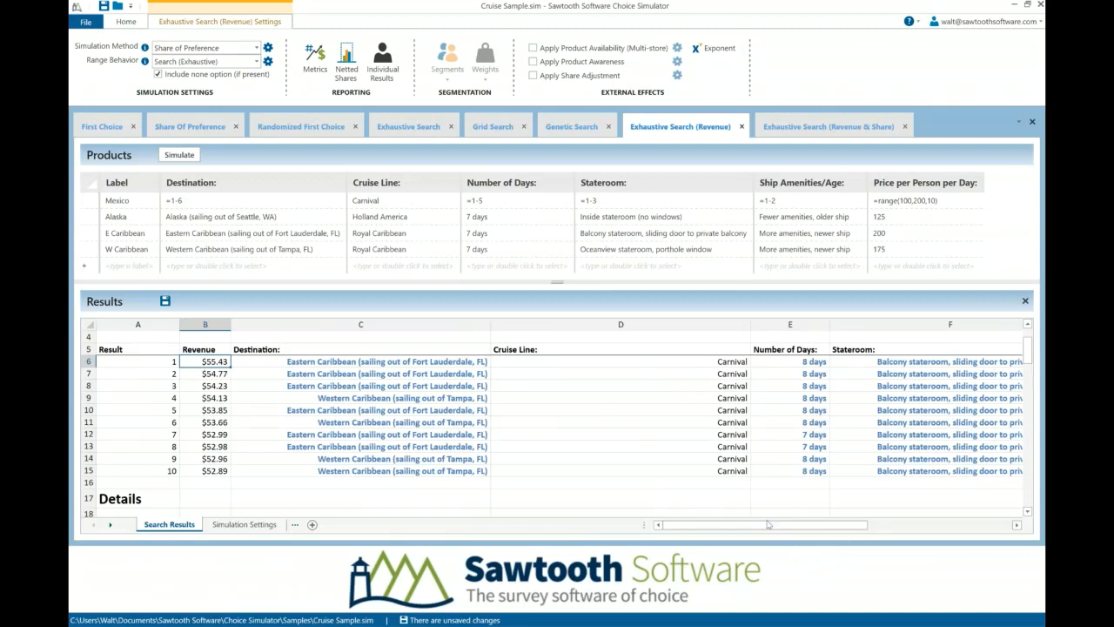
drag(769, 531, 928, 540)
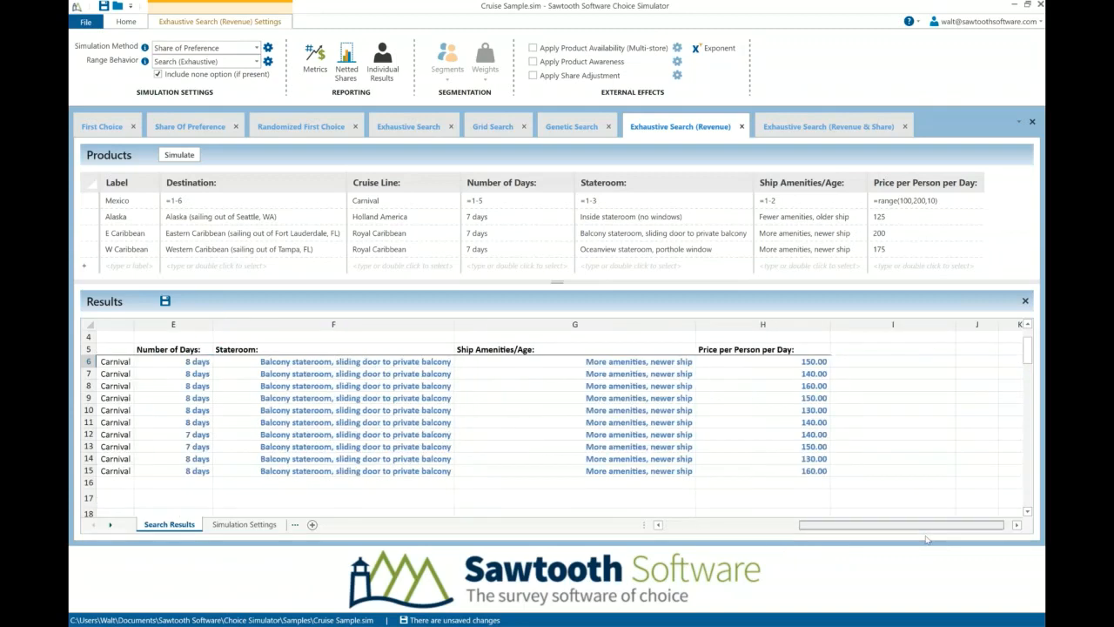
scroll(403, 422, left, 10)
click(212, 458)
click(210, 361)
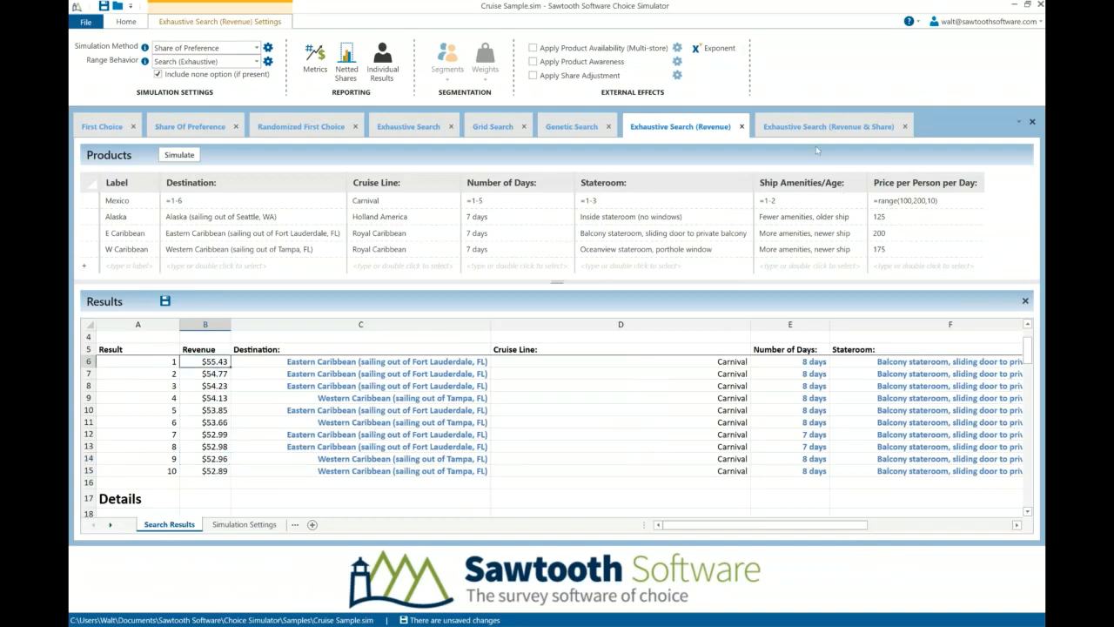
- In the Exhaustive Search (Revenue & Share) scenario, accept Shares of Preference and Revenue as search objectives and run the search
click(814, 129)
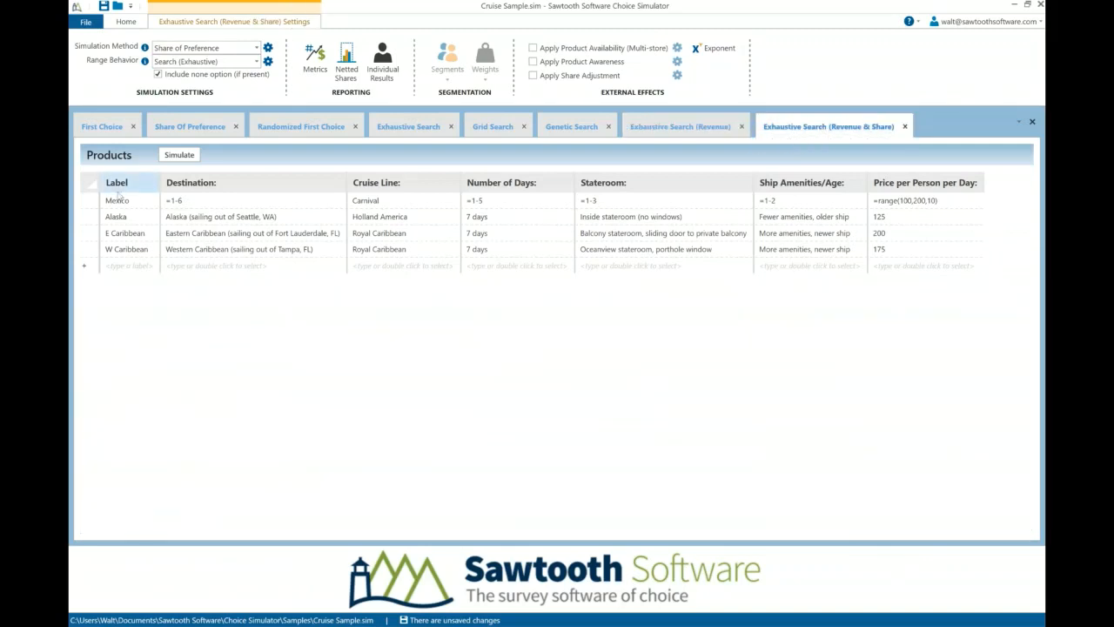
click(268, 63)
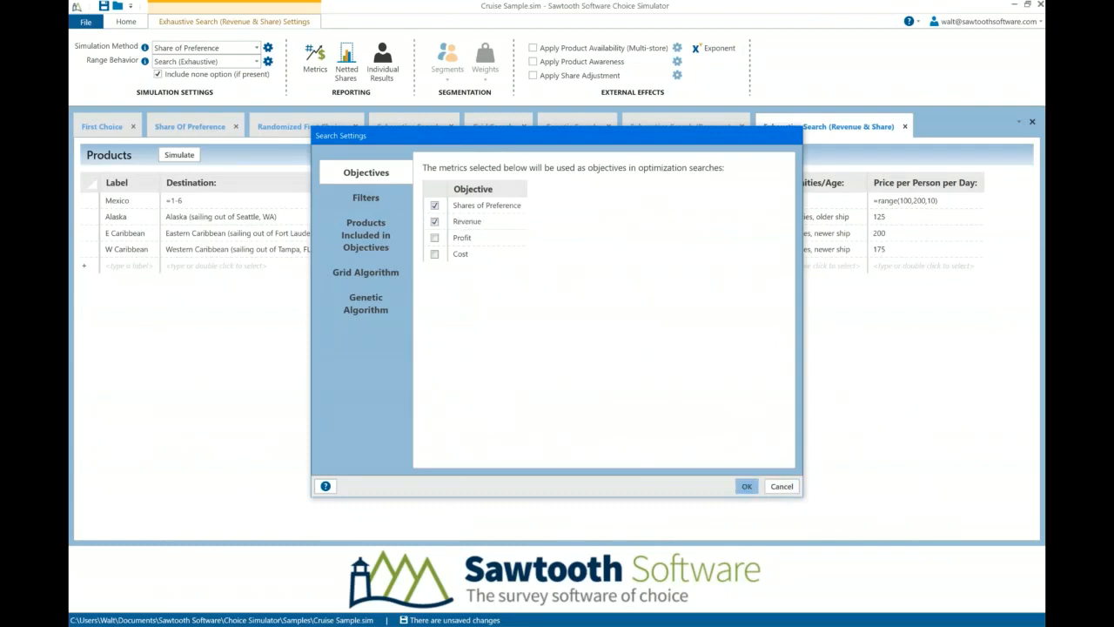
click(747, 486)
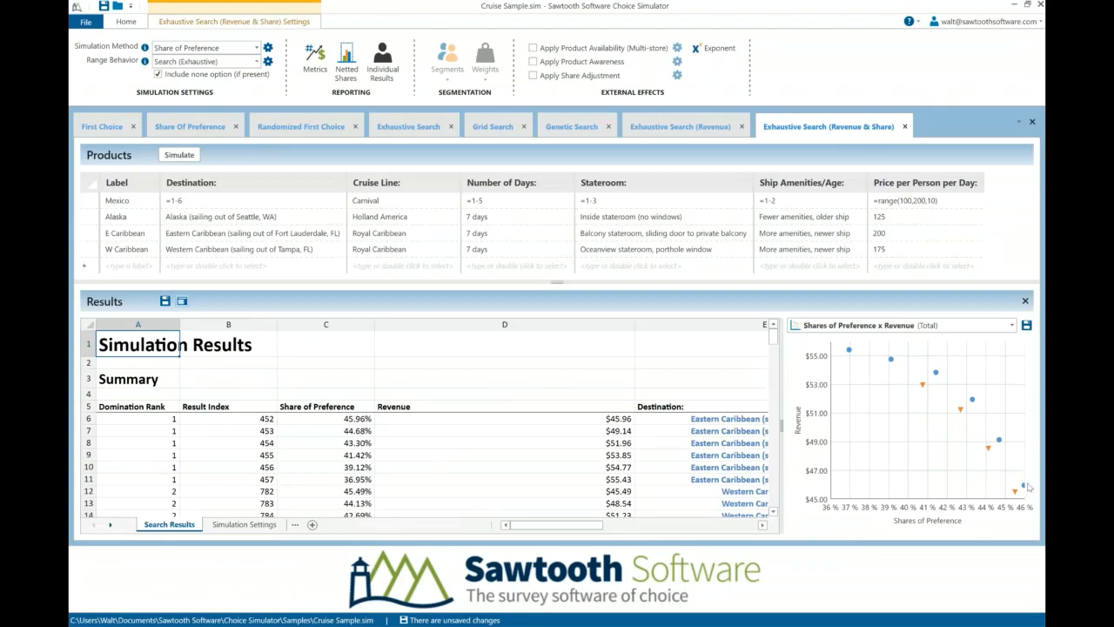
- Inspect individual result points on the Shares of Preference x Revenue chart
mouse_move(938, 376)
mouse_move(854, 356)
mouse_move(975, 404)
- Examine Mexico's share of preference and revenue in the first detailed search result, and return to the results summary
scroll(453, 378, down, 1)
scroll(453, 378, down, 6)
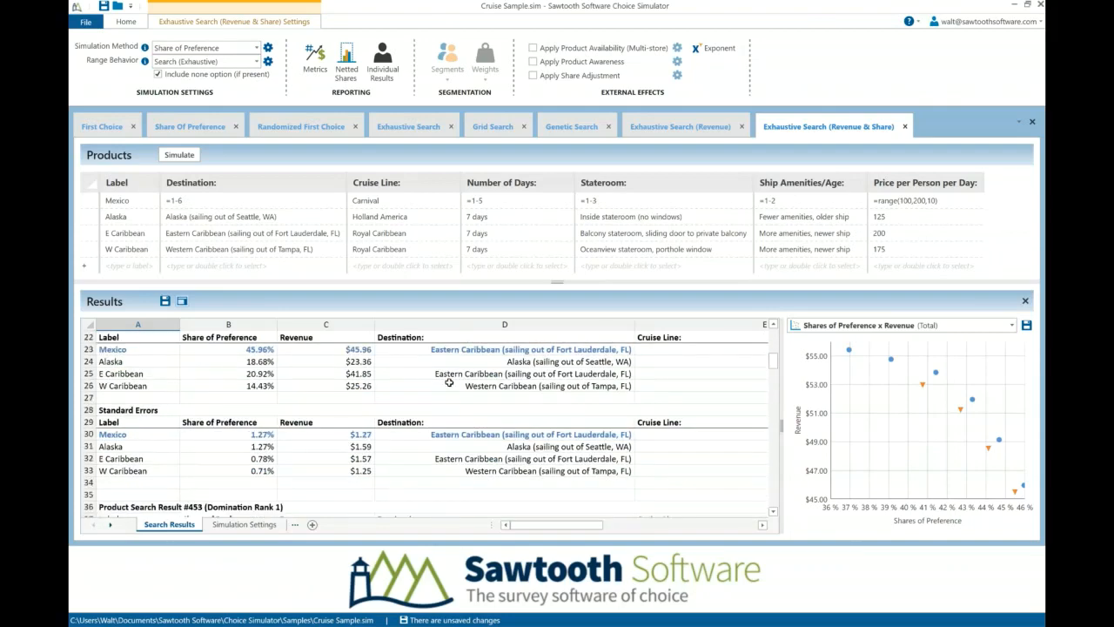
scroll(449, 383, down, 2)
scroll(435, 381, up, 2)
click(239, 339)
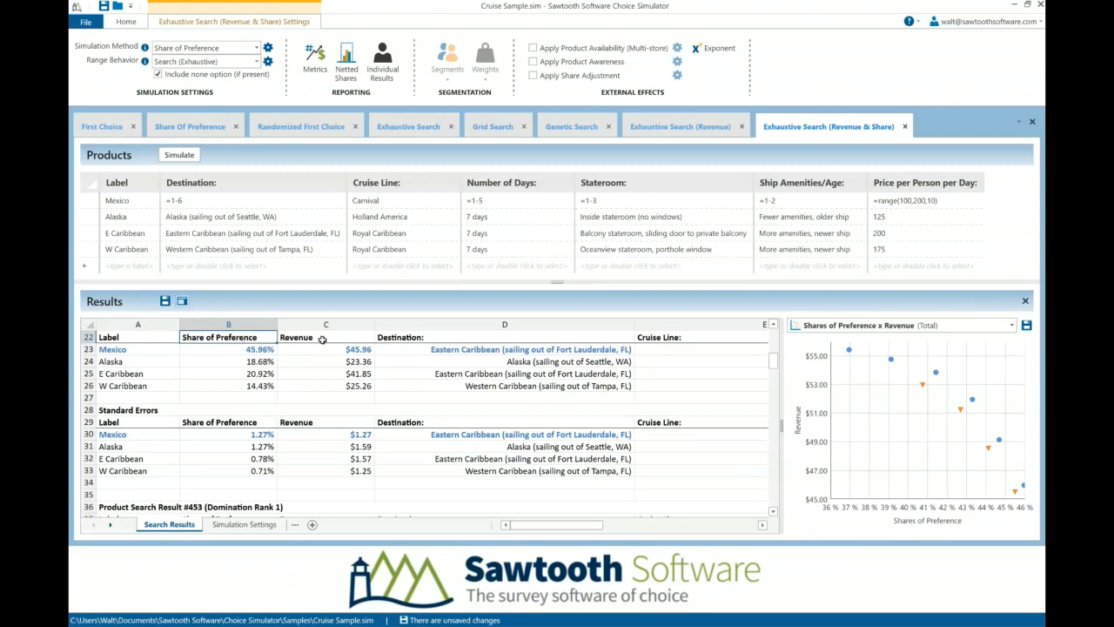
click(322, 340)
click(331, 350)
click(259, 350)
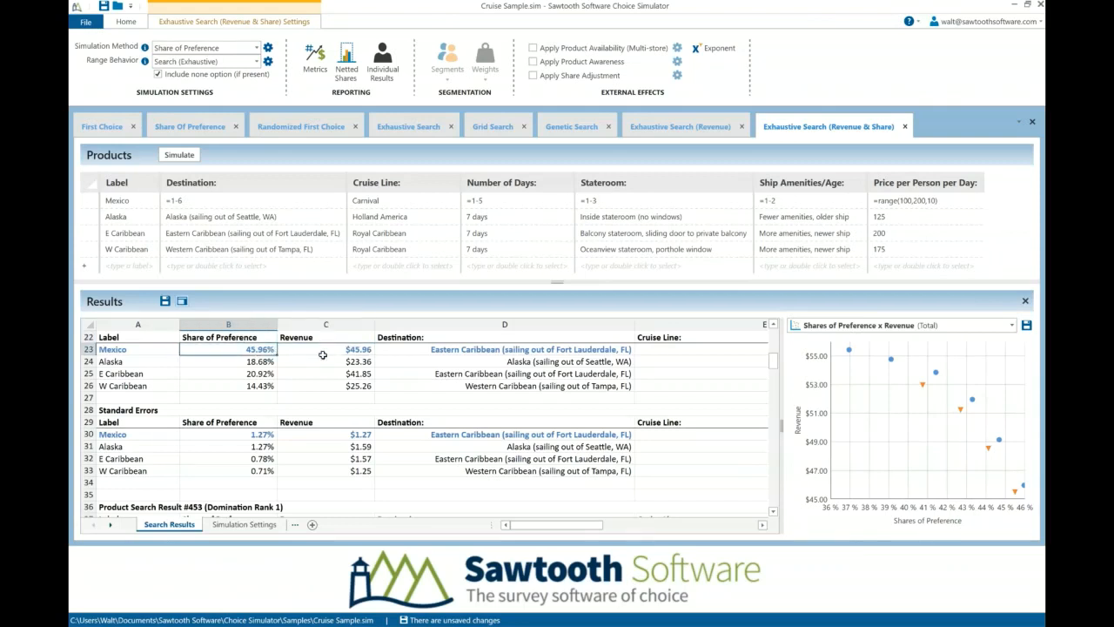
scroll(471, 383, up, 3)
scroll(470, 383, up, 4)
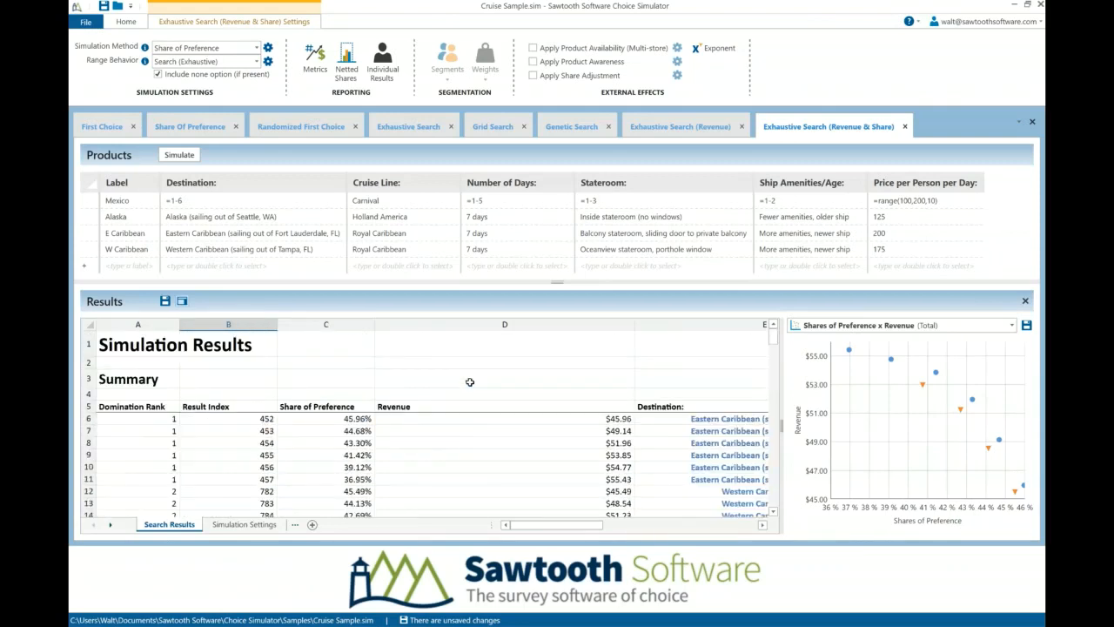